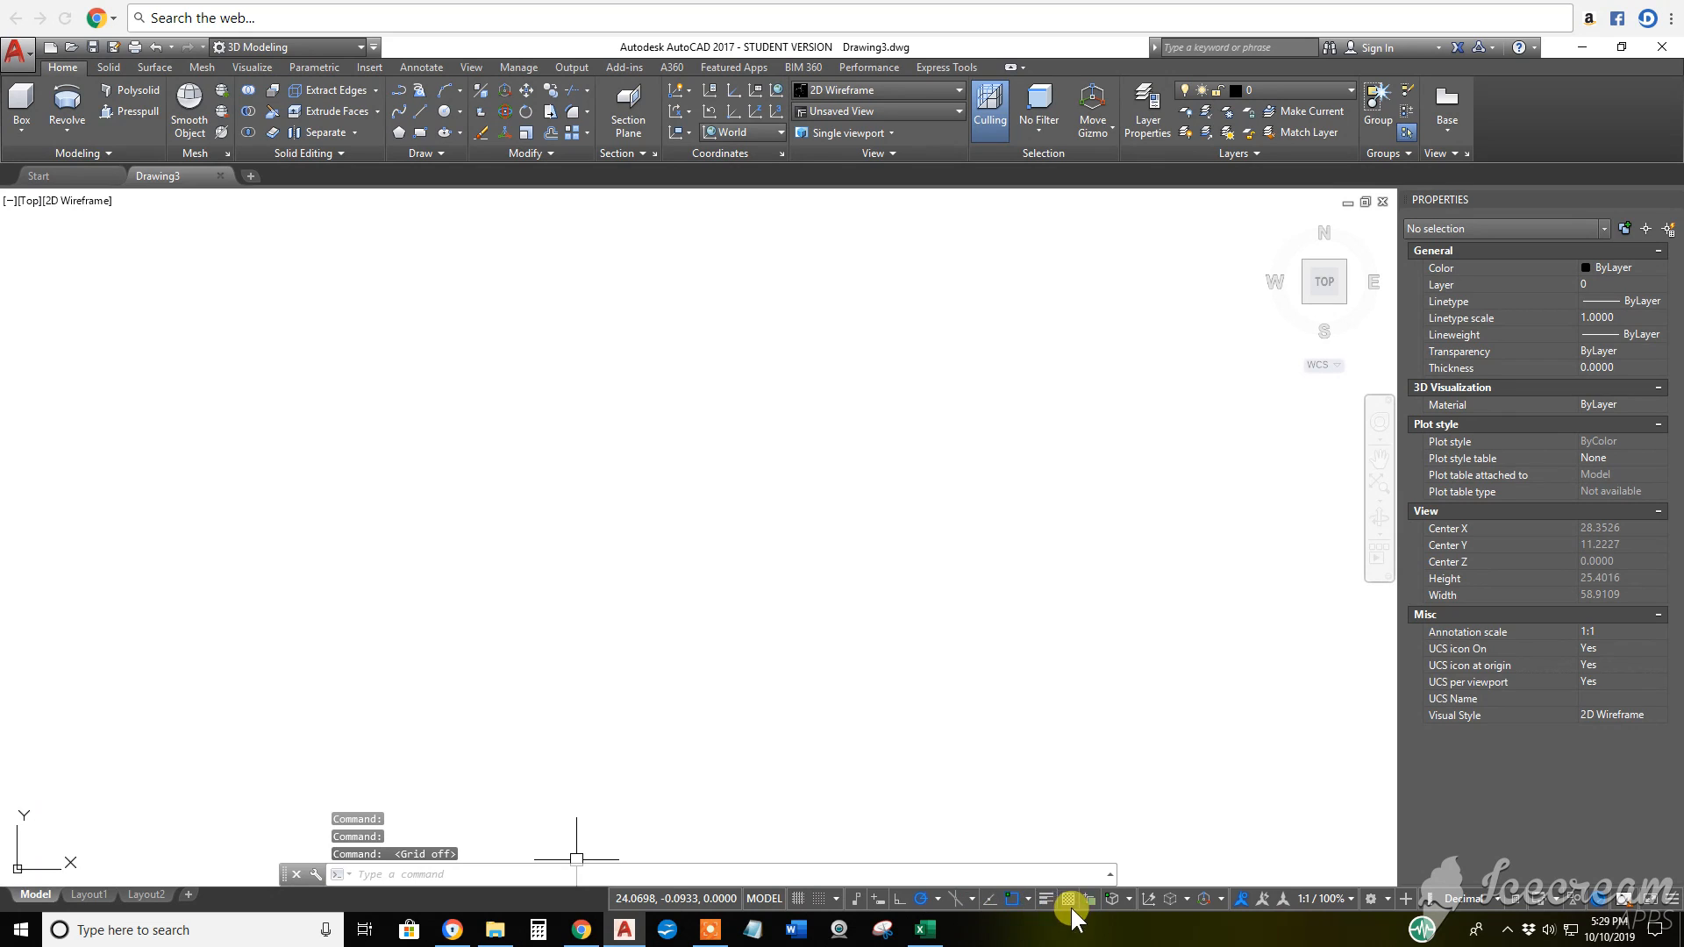
Step: Show annotative objects only at the current scale, and review the object snap modes and available workspaces
left_click(1240, 897)
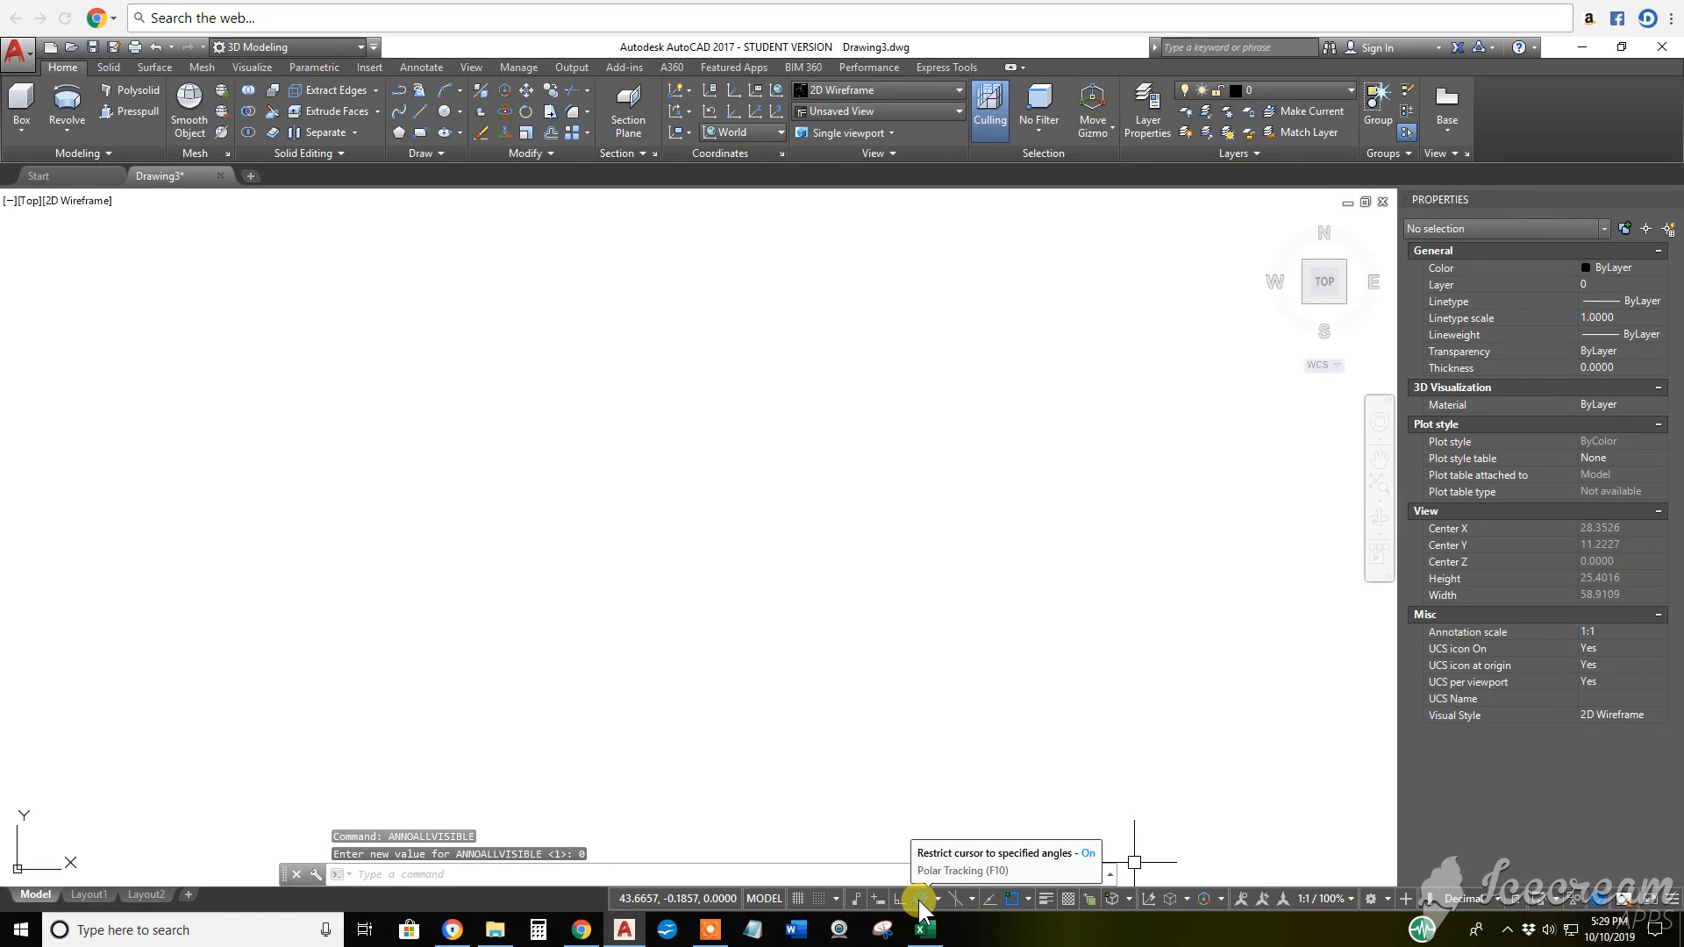
left_click(1026, 899)
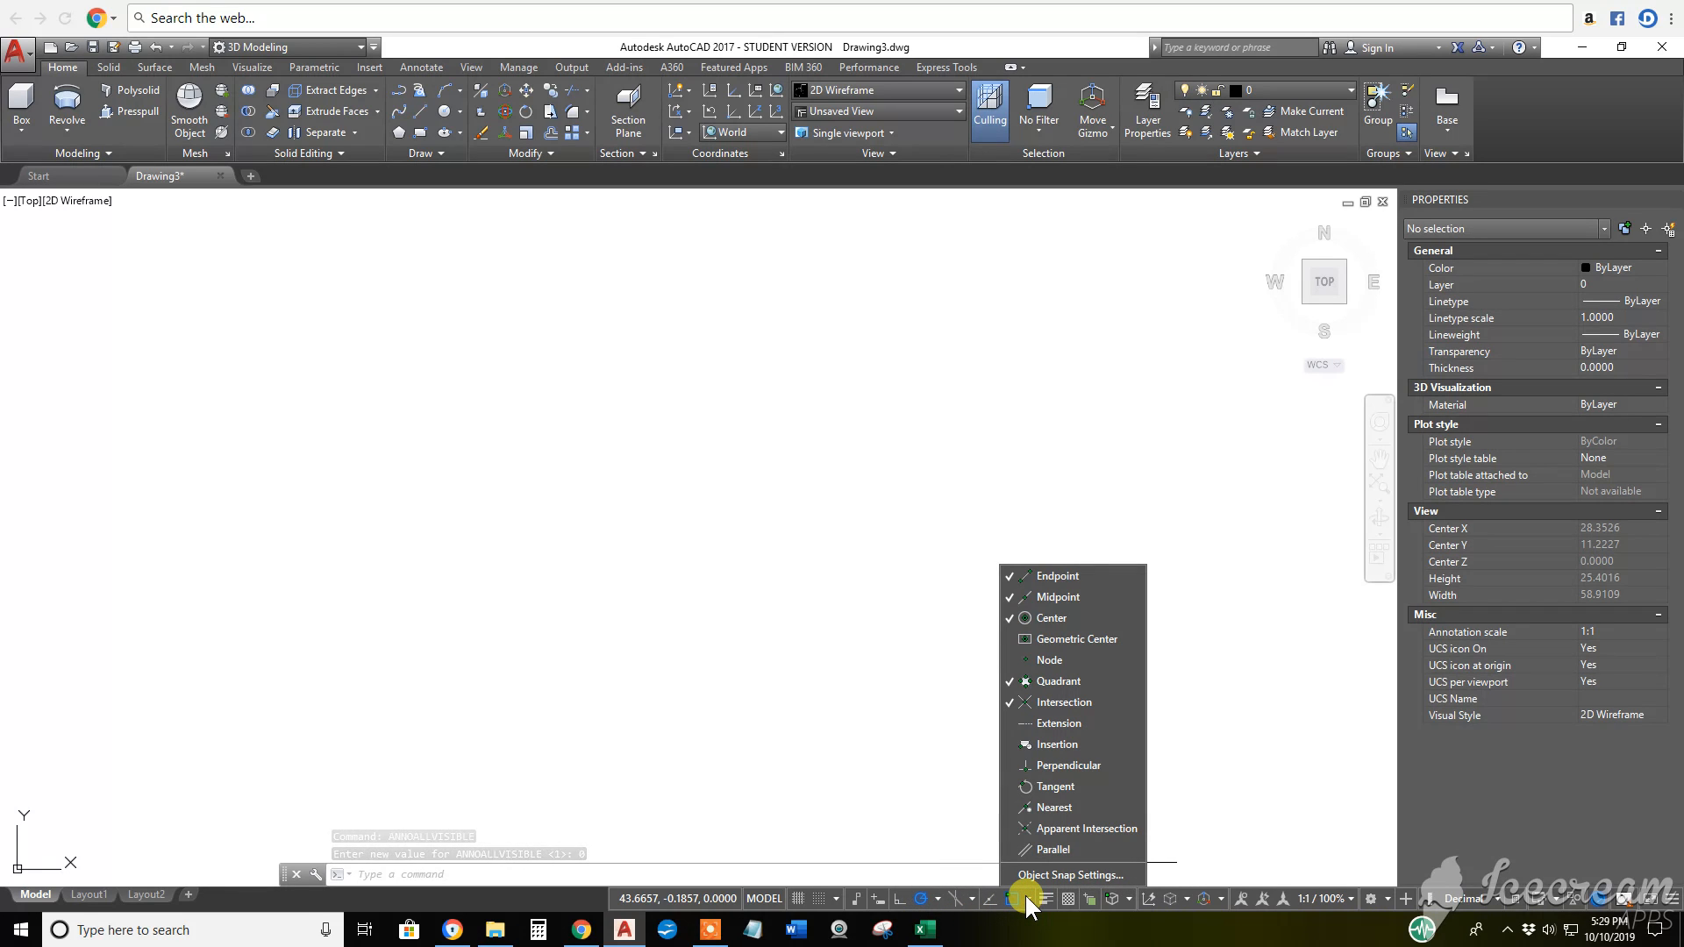
left_click(1024, 897)
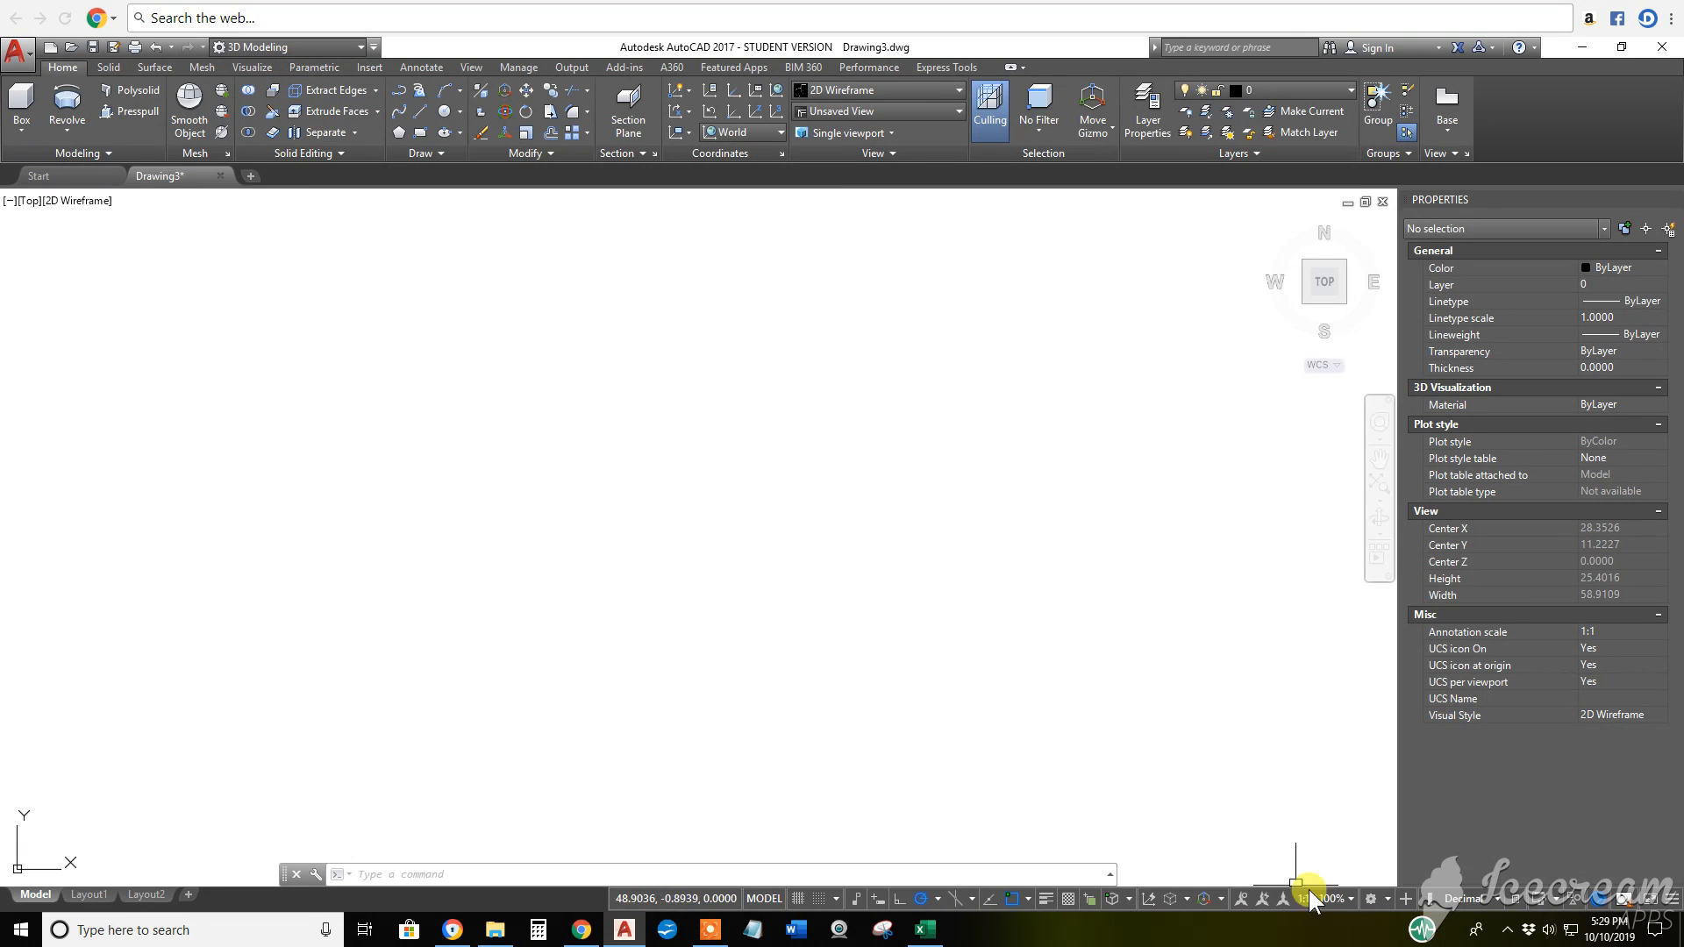
left_click(1386, 899)
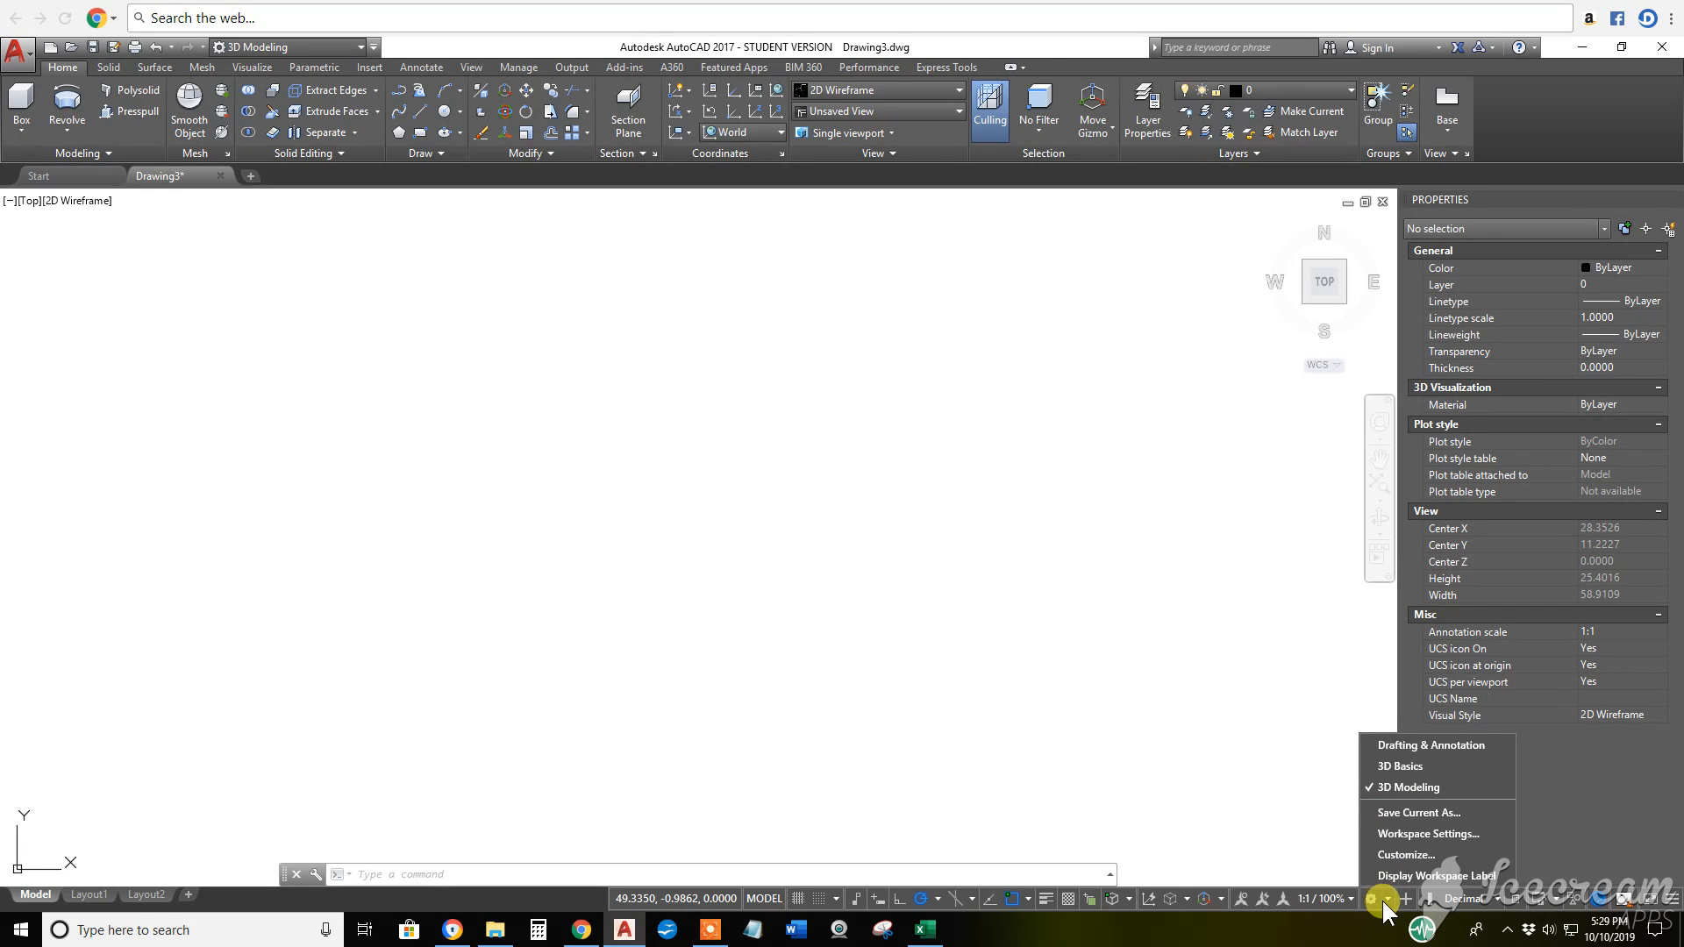
Step: Draw a vertical line about 14 units long in the middle of the drawing area
left_click(425, 112)
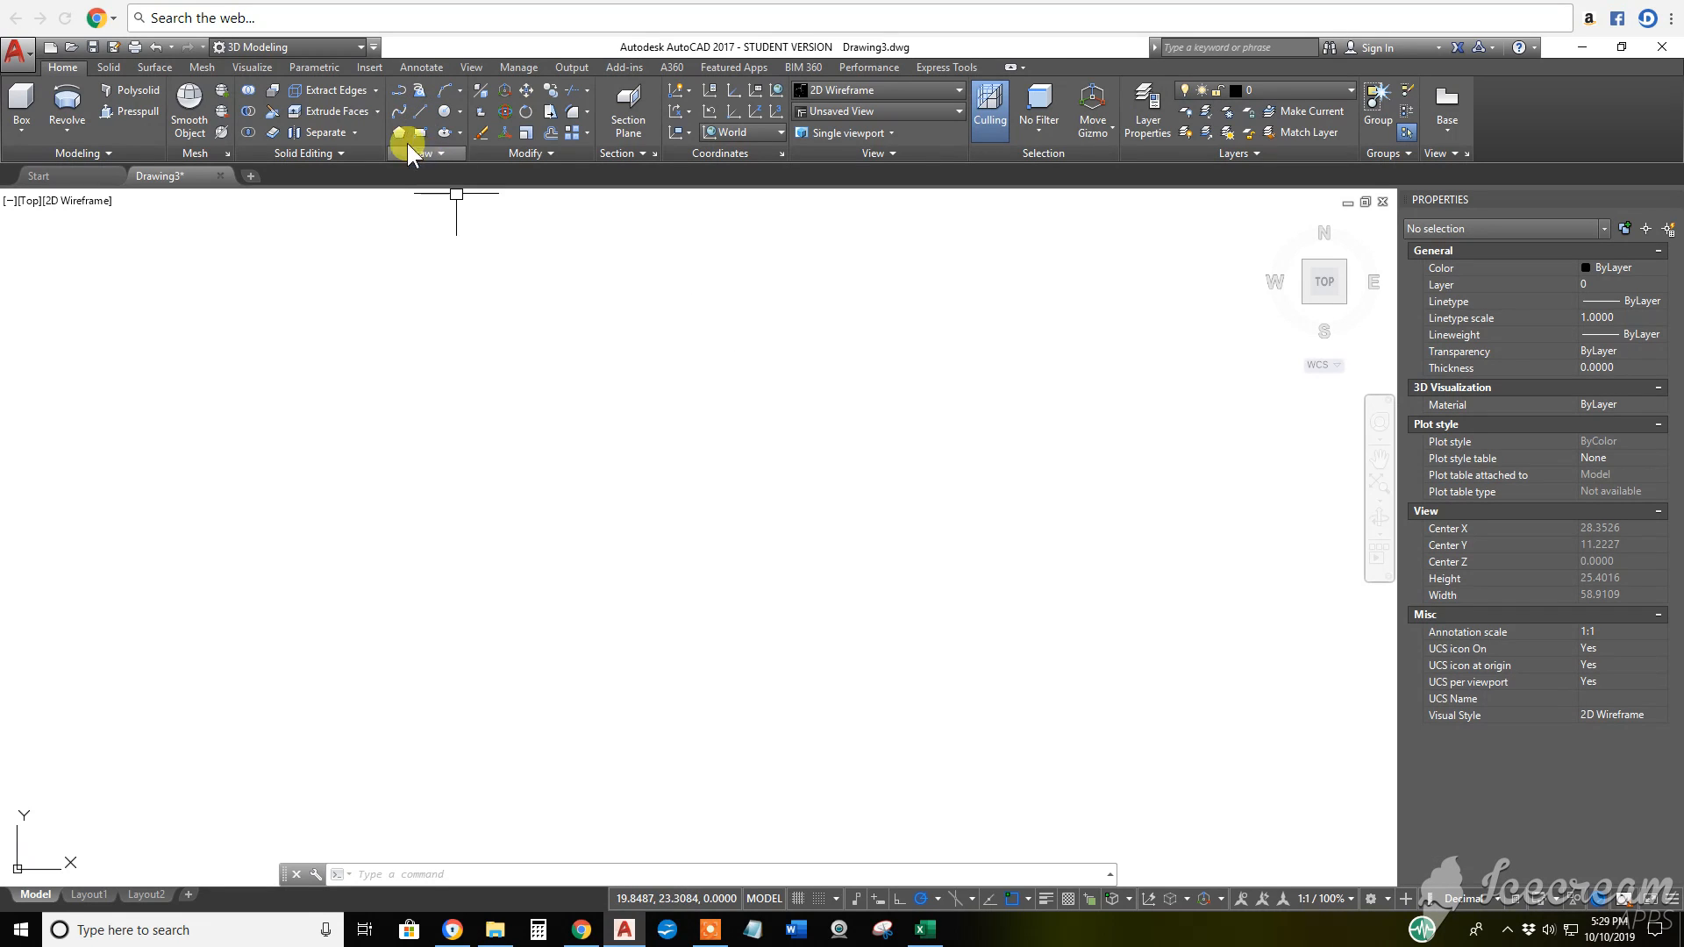
left_click(417, 109)
left_click(686, 313)
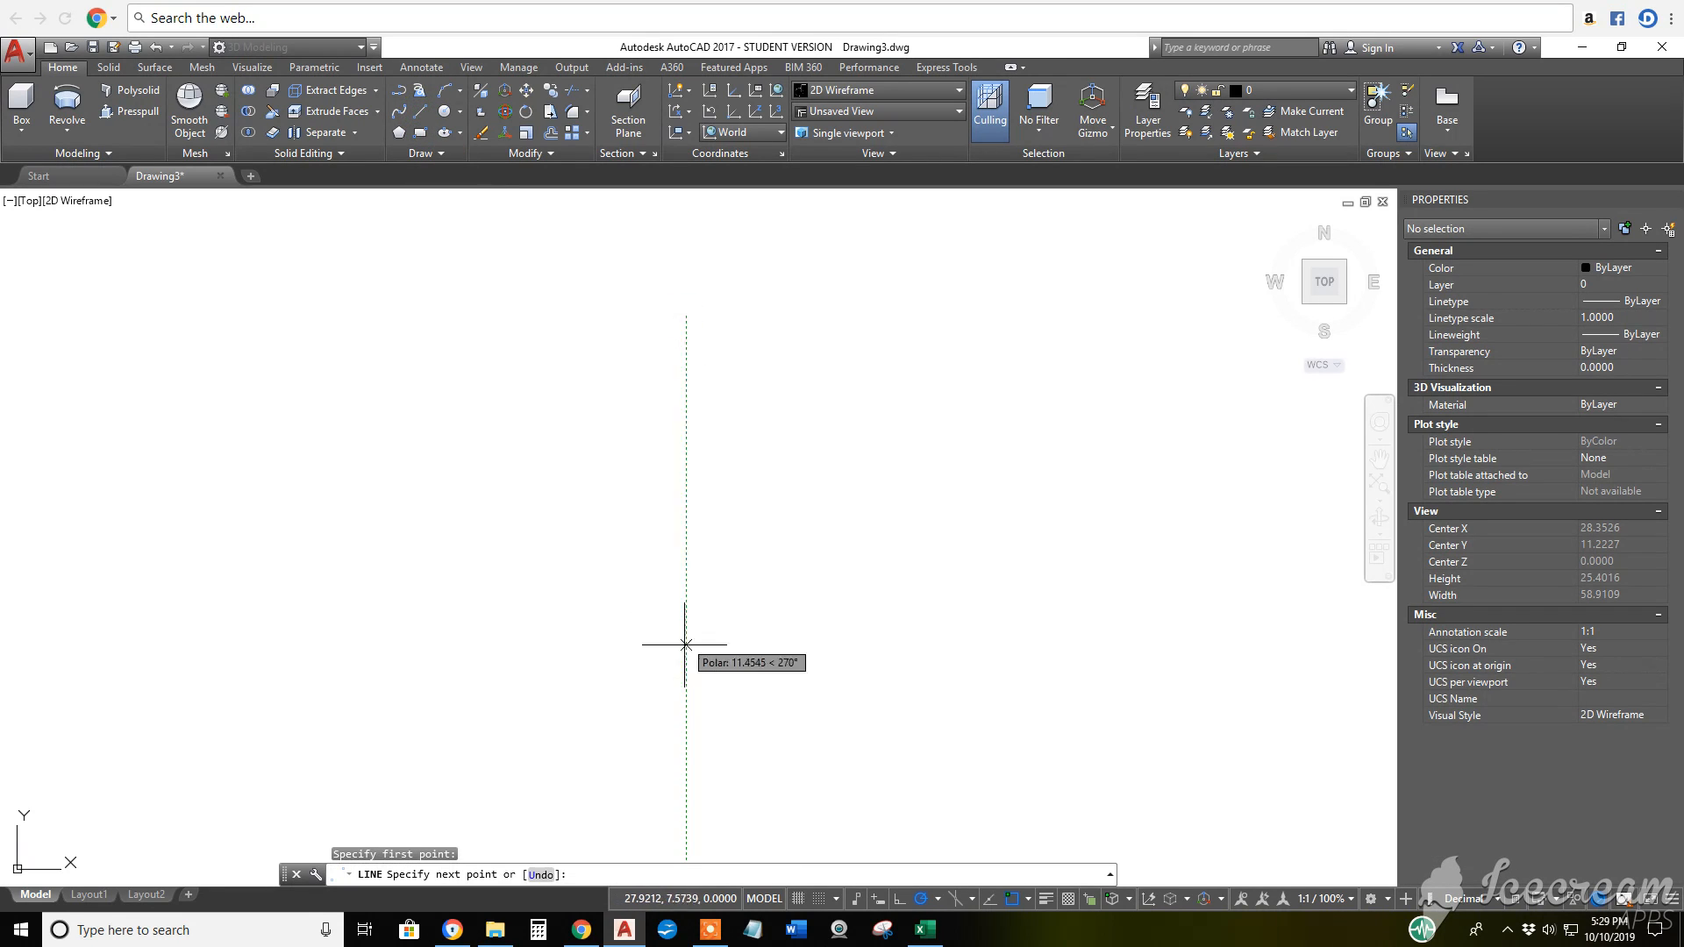
left_click(686, 713)
key("Return")
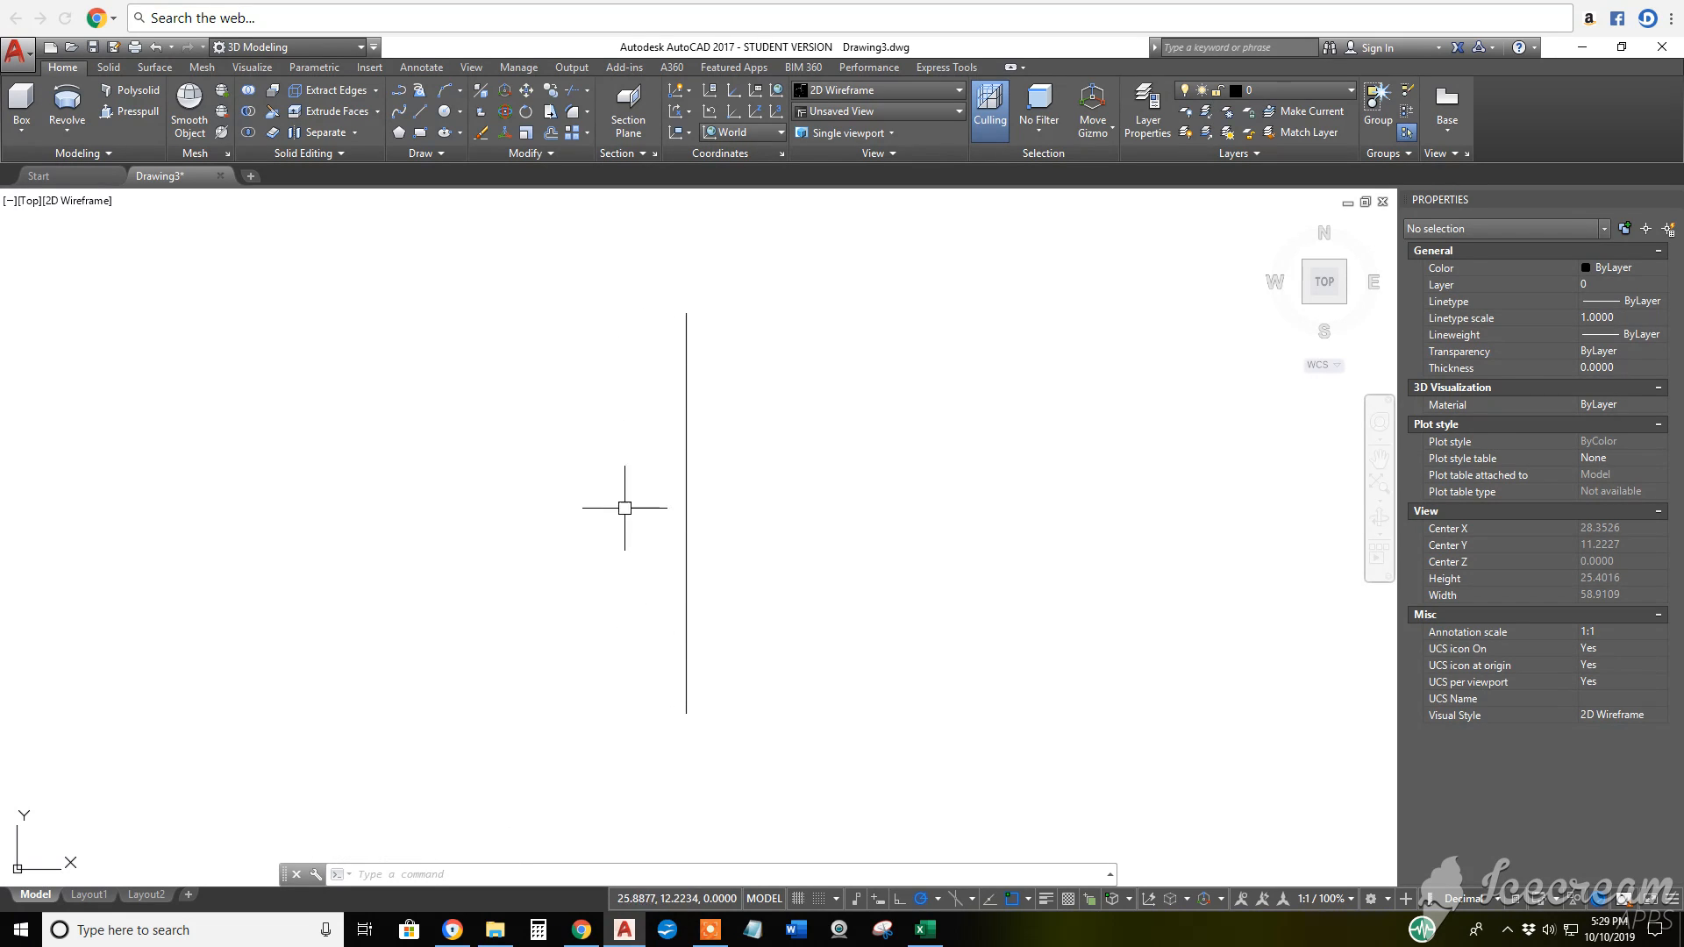
Step: Draw a circle of about 1.29 radius crossing the upper part of the vertical line, centred just left of it
left_click(444, 112)
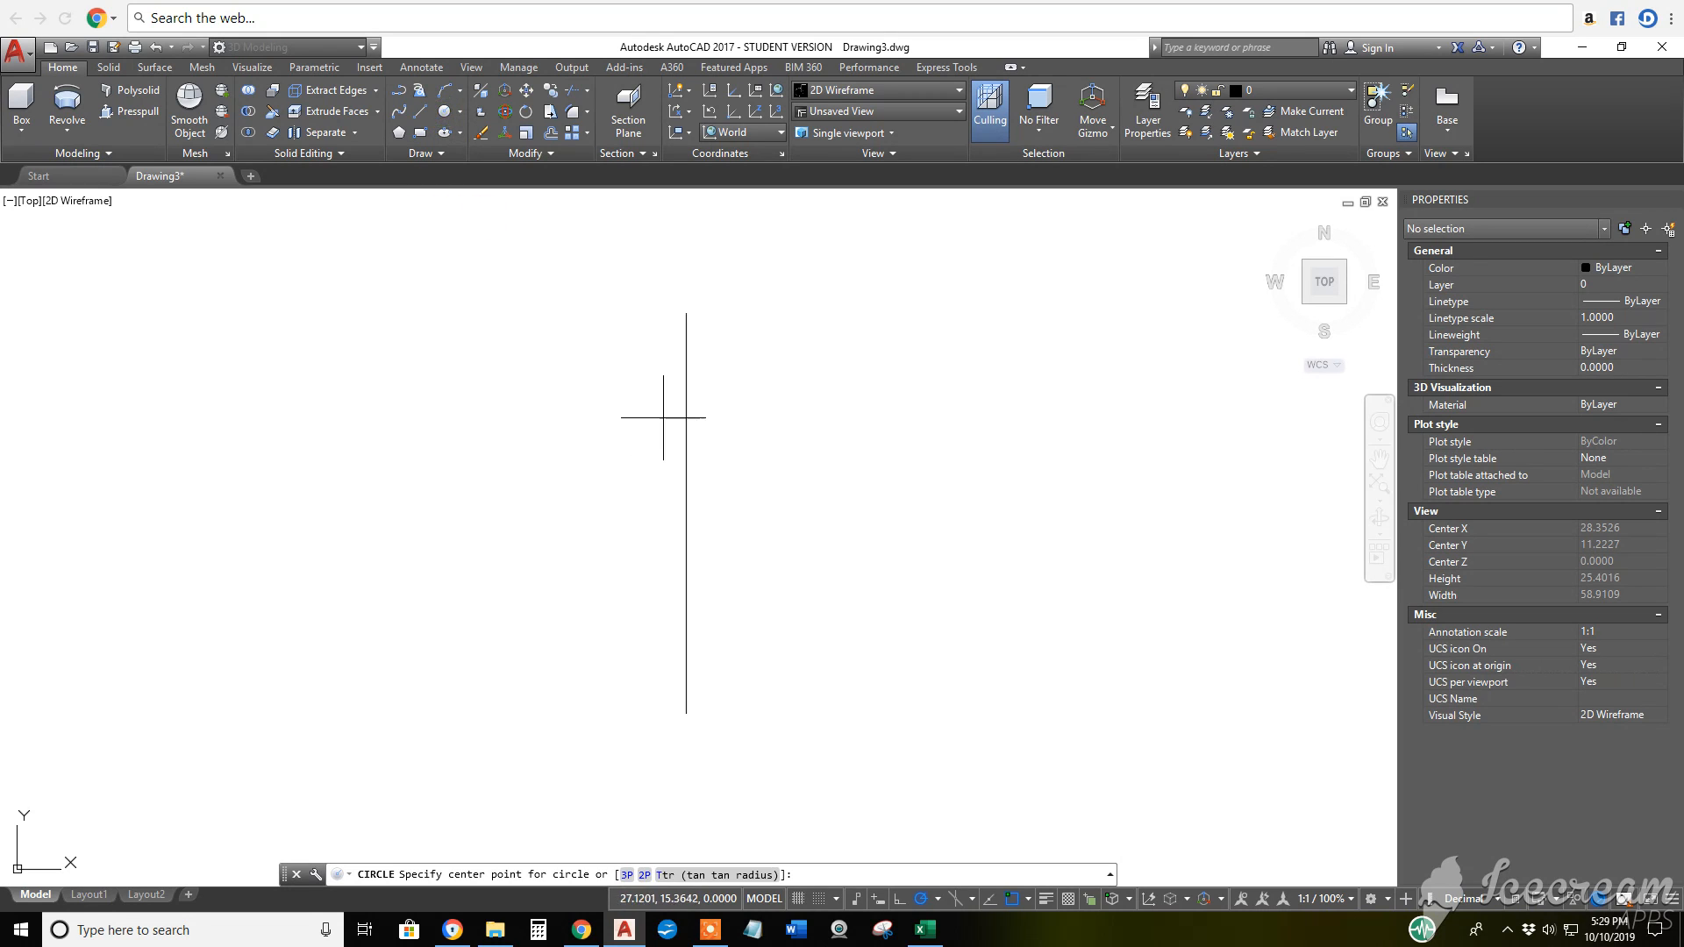
left_click(669, 395)
left_click(698, 413)
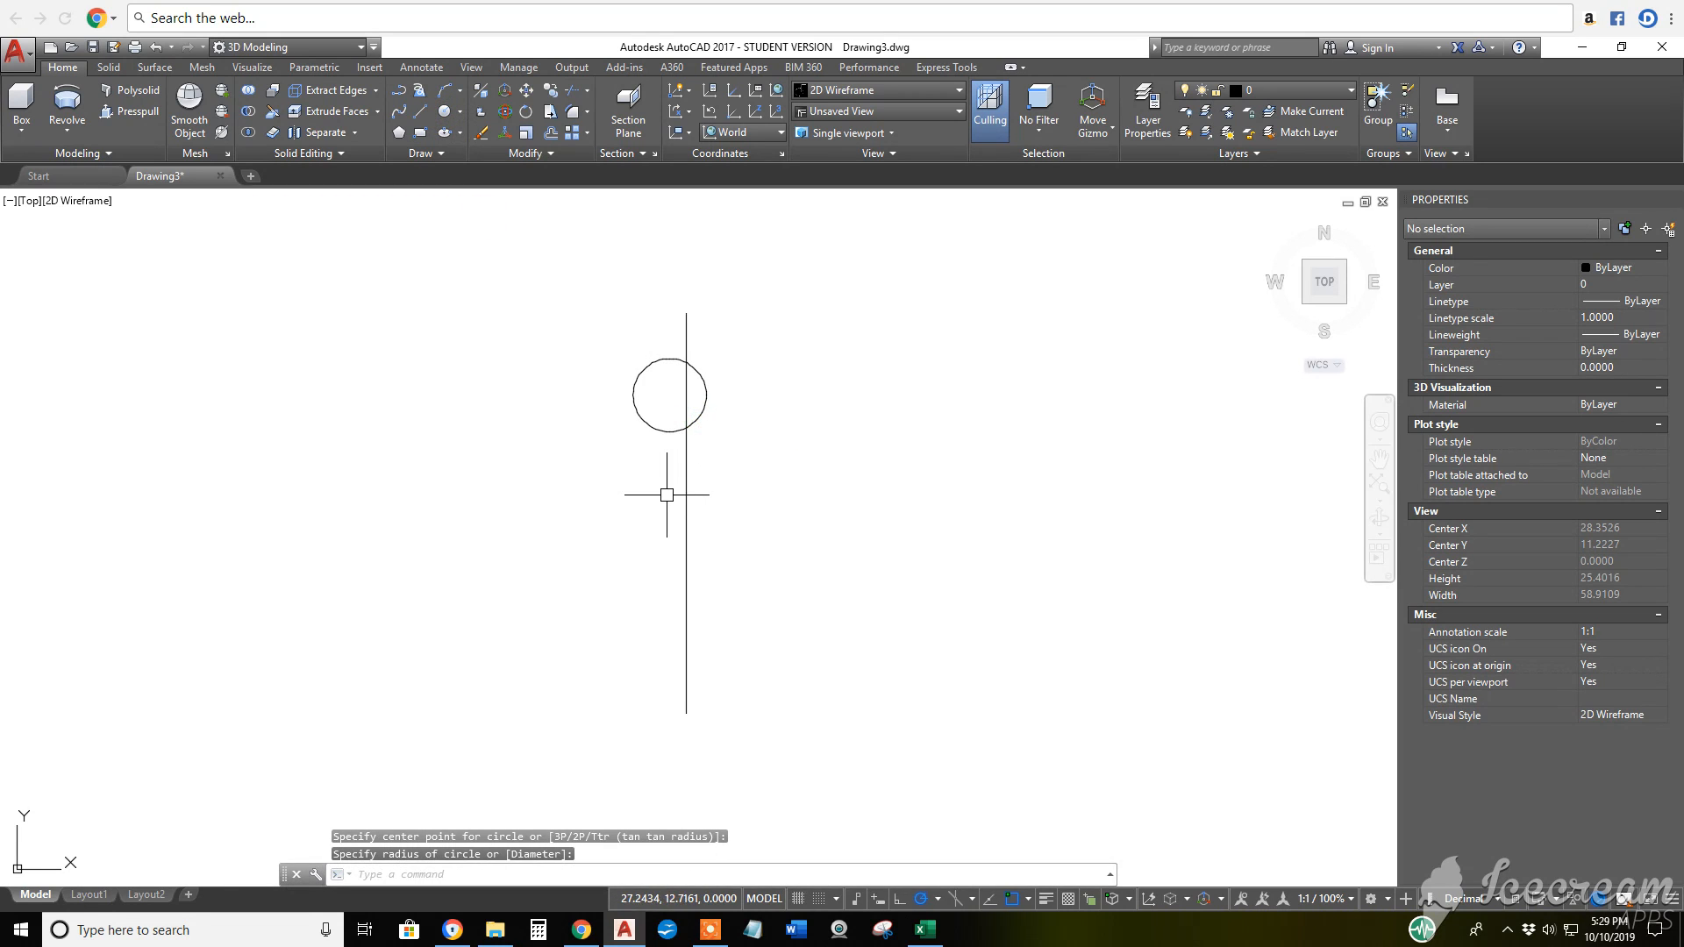
Step: Draw two smaller circles below the first one, both centred just left of the vertical line and crossing it, the lowest being the smallest
key("alt")
left_click(444, 113)
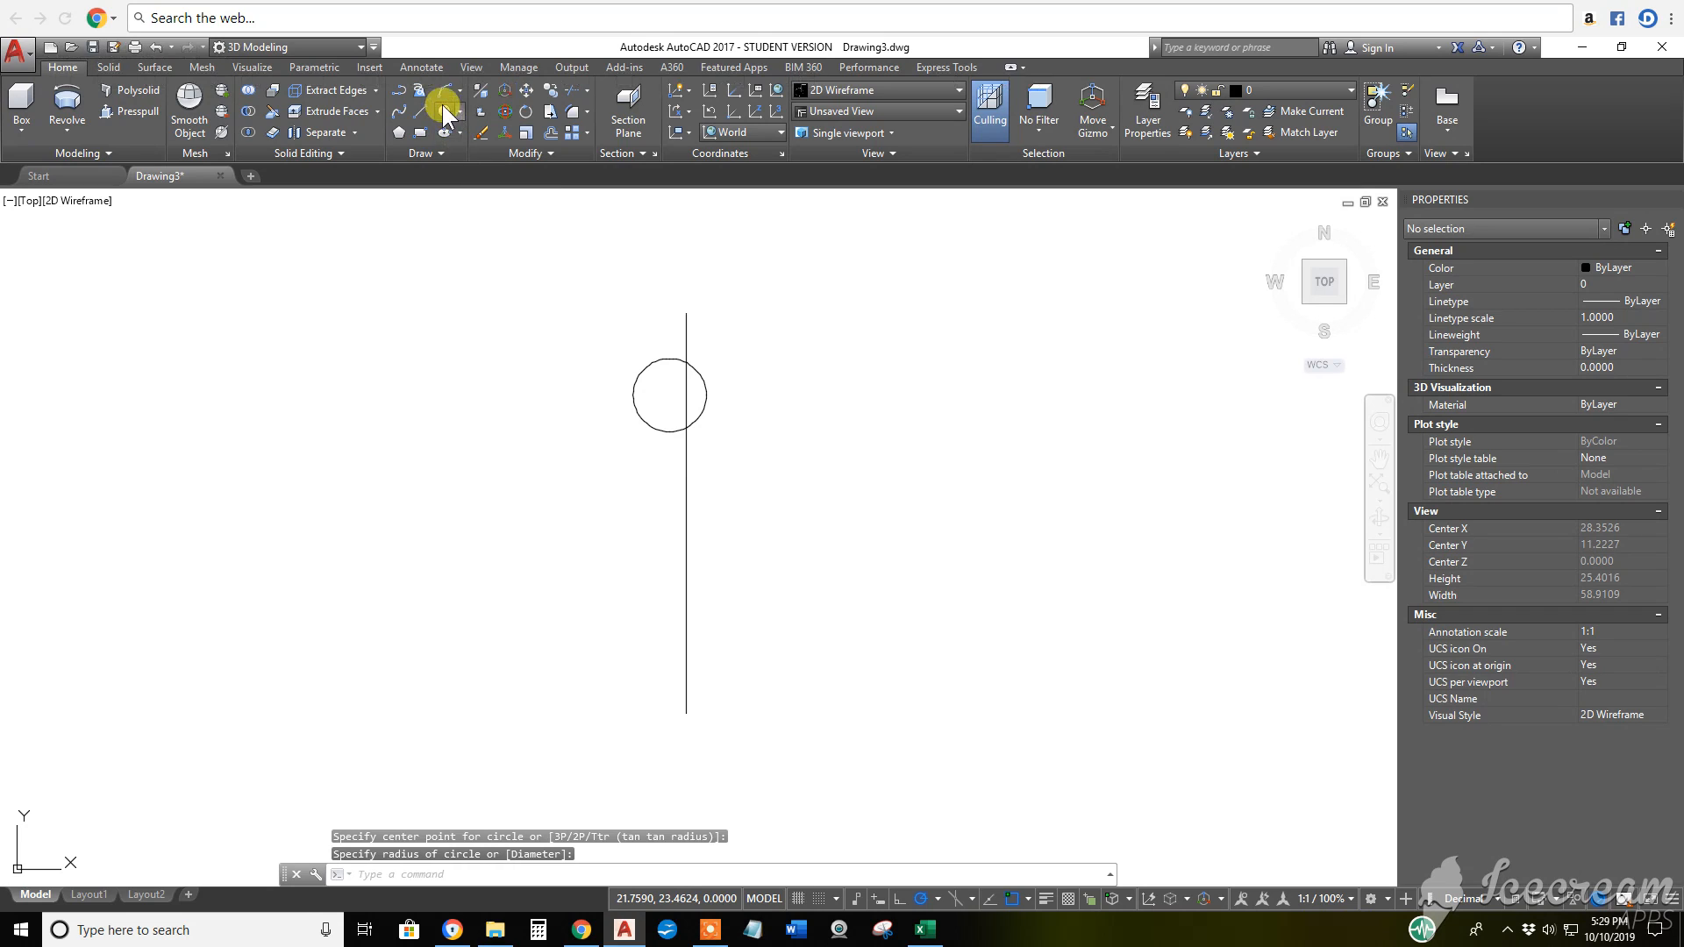
left_click(665, 504)
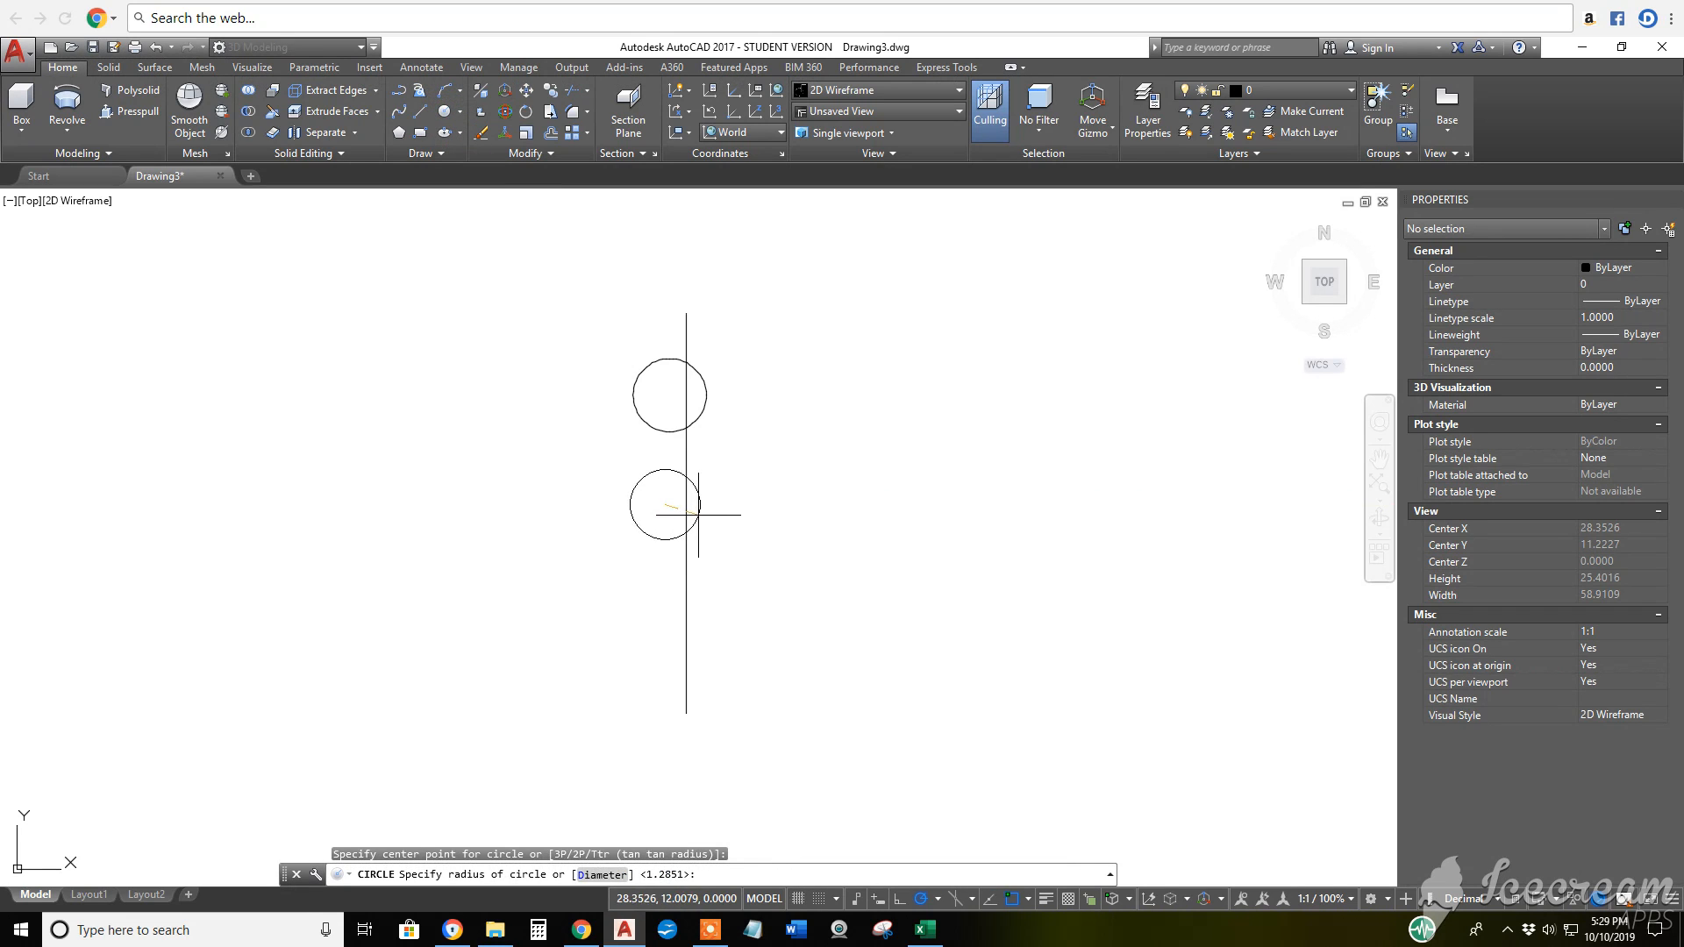
left_click(697, 499)
key("Return")
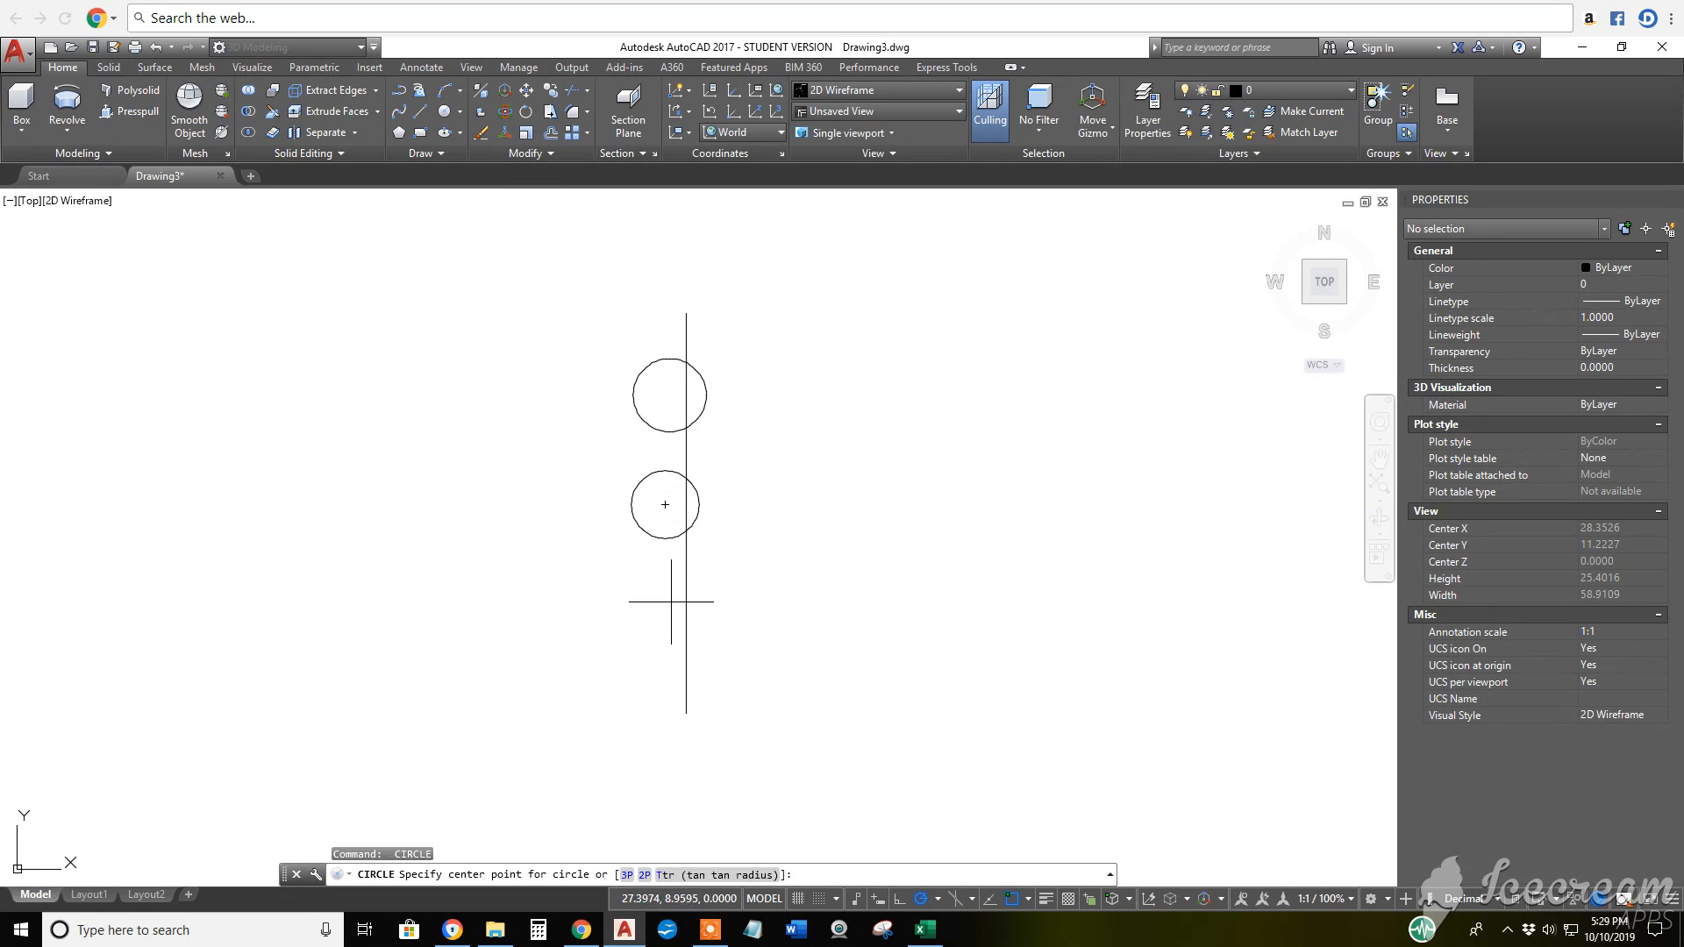
left_click(672, 604)
left_click(687, 618)
key("Return")
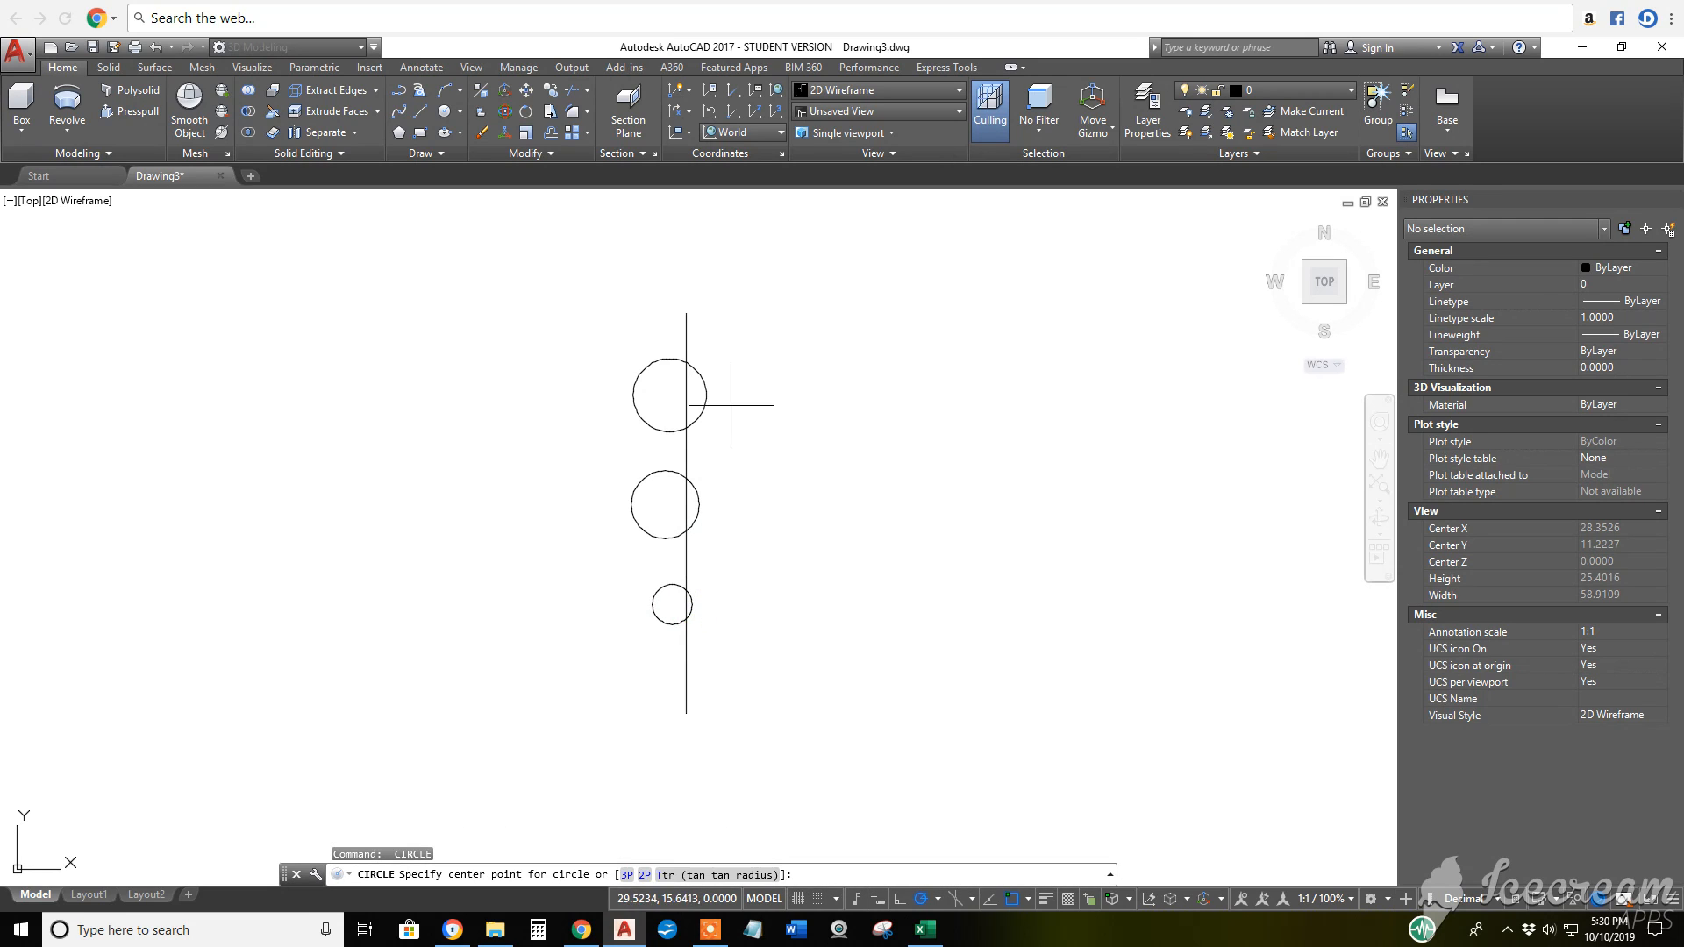
Step: Fillet the left sides of the top and middle circles with a picked radius of about 1.69
left_click(574, 111)
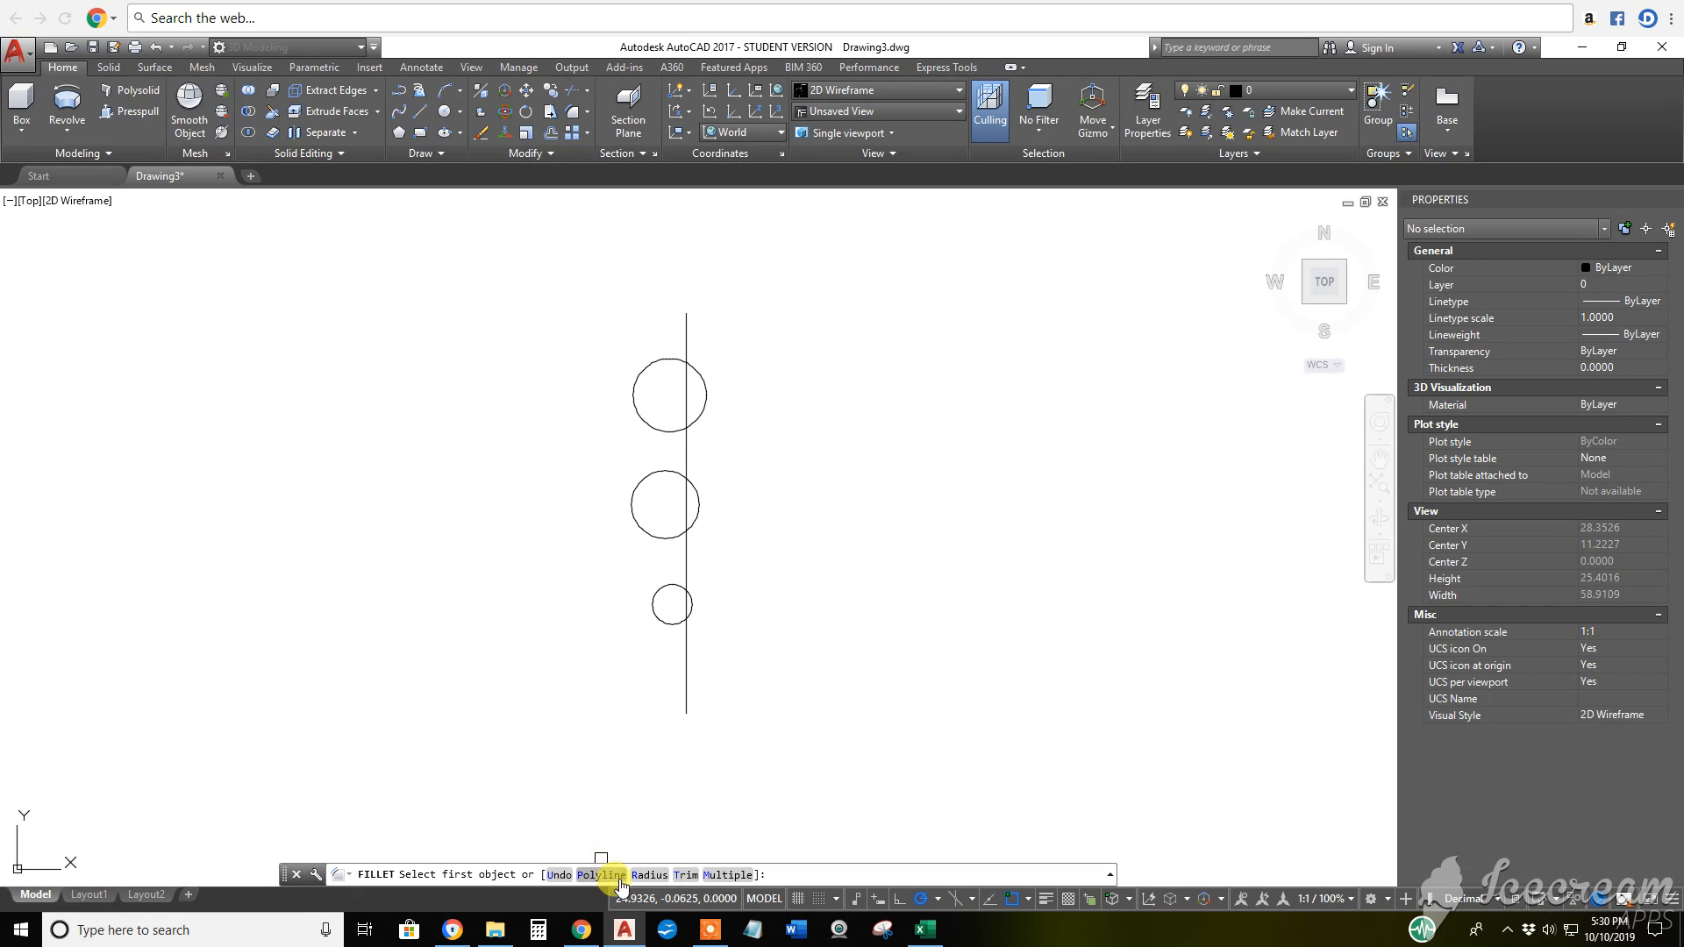
left_click(650, 875)
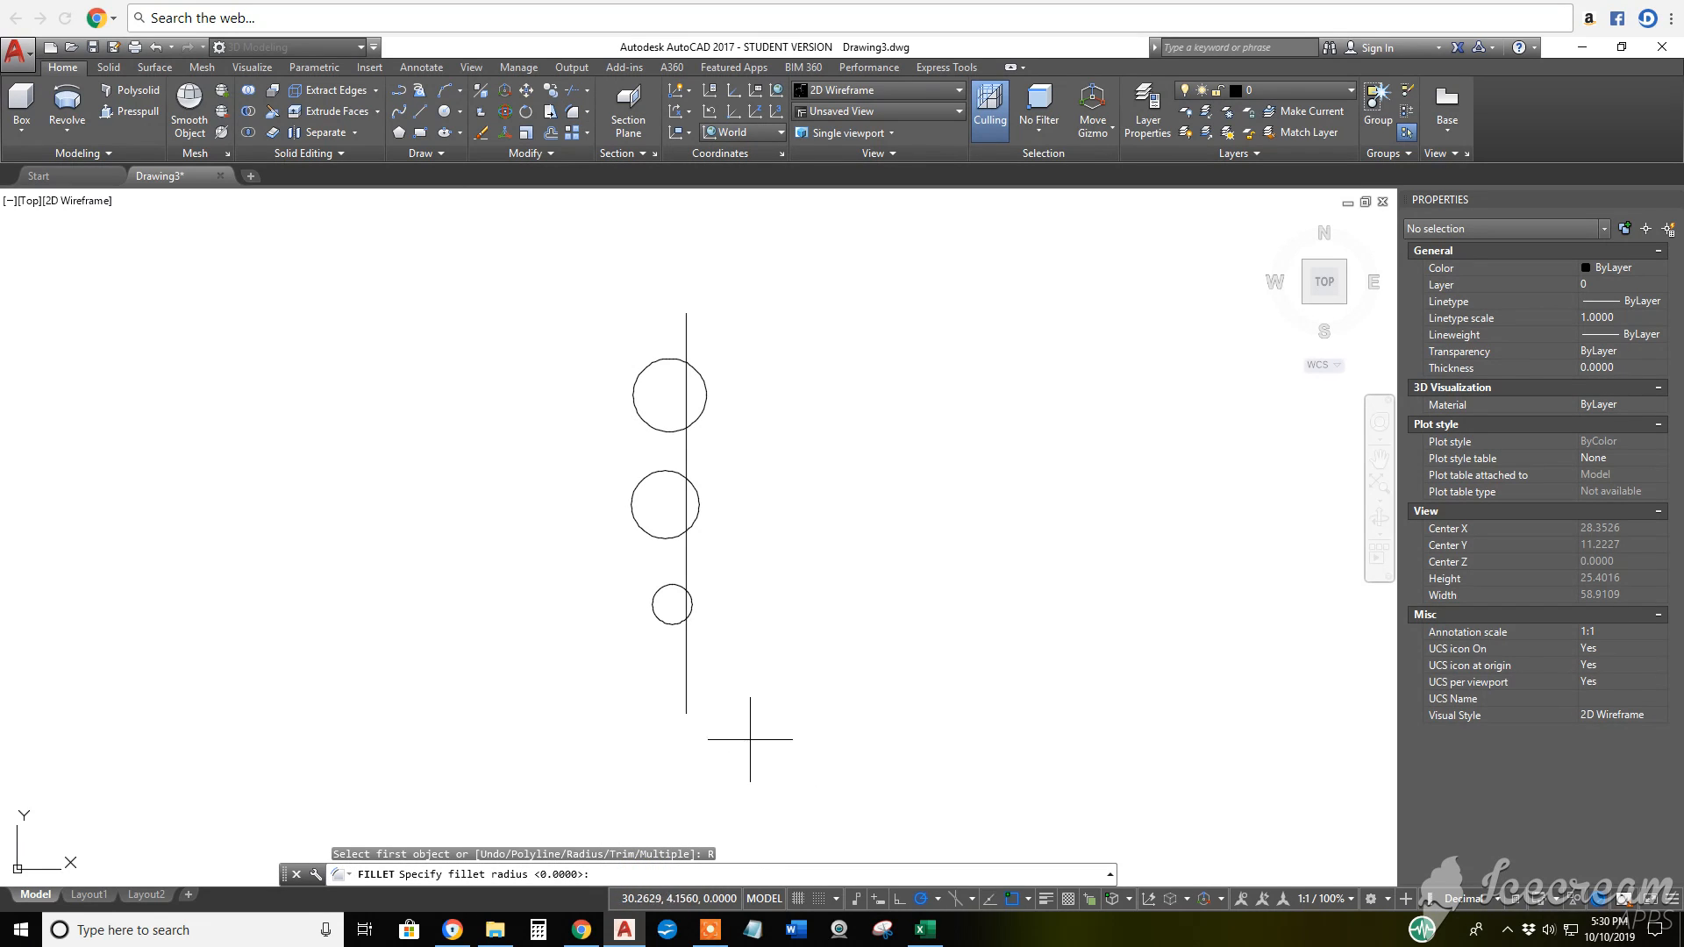
left_click(648, 453)
left_click(598, 451)
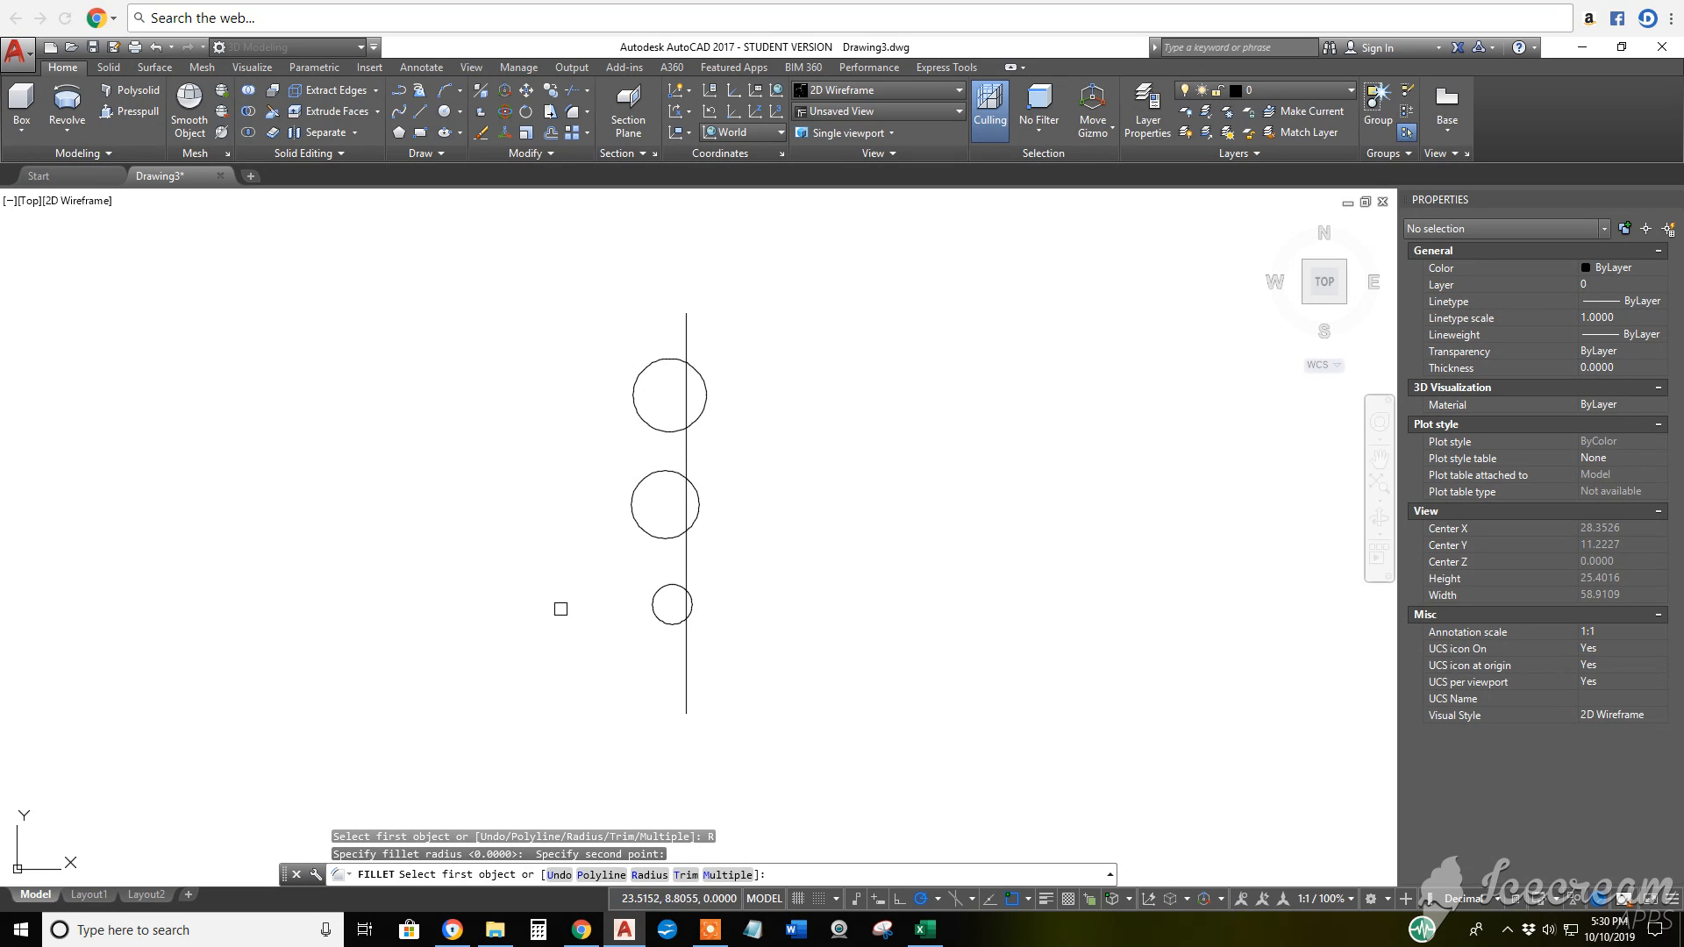
left_click(644, 411)
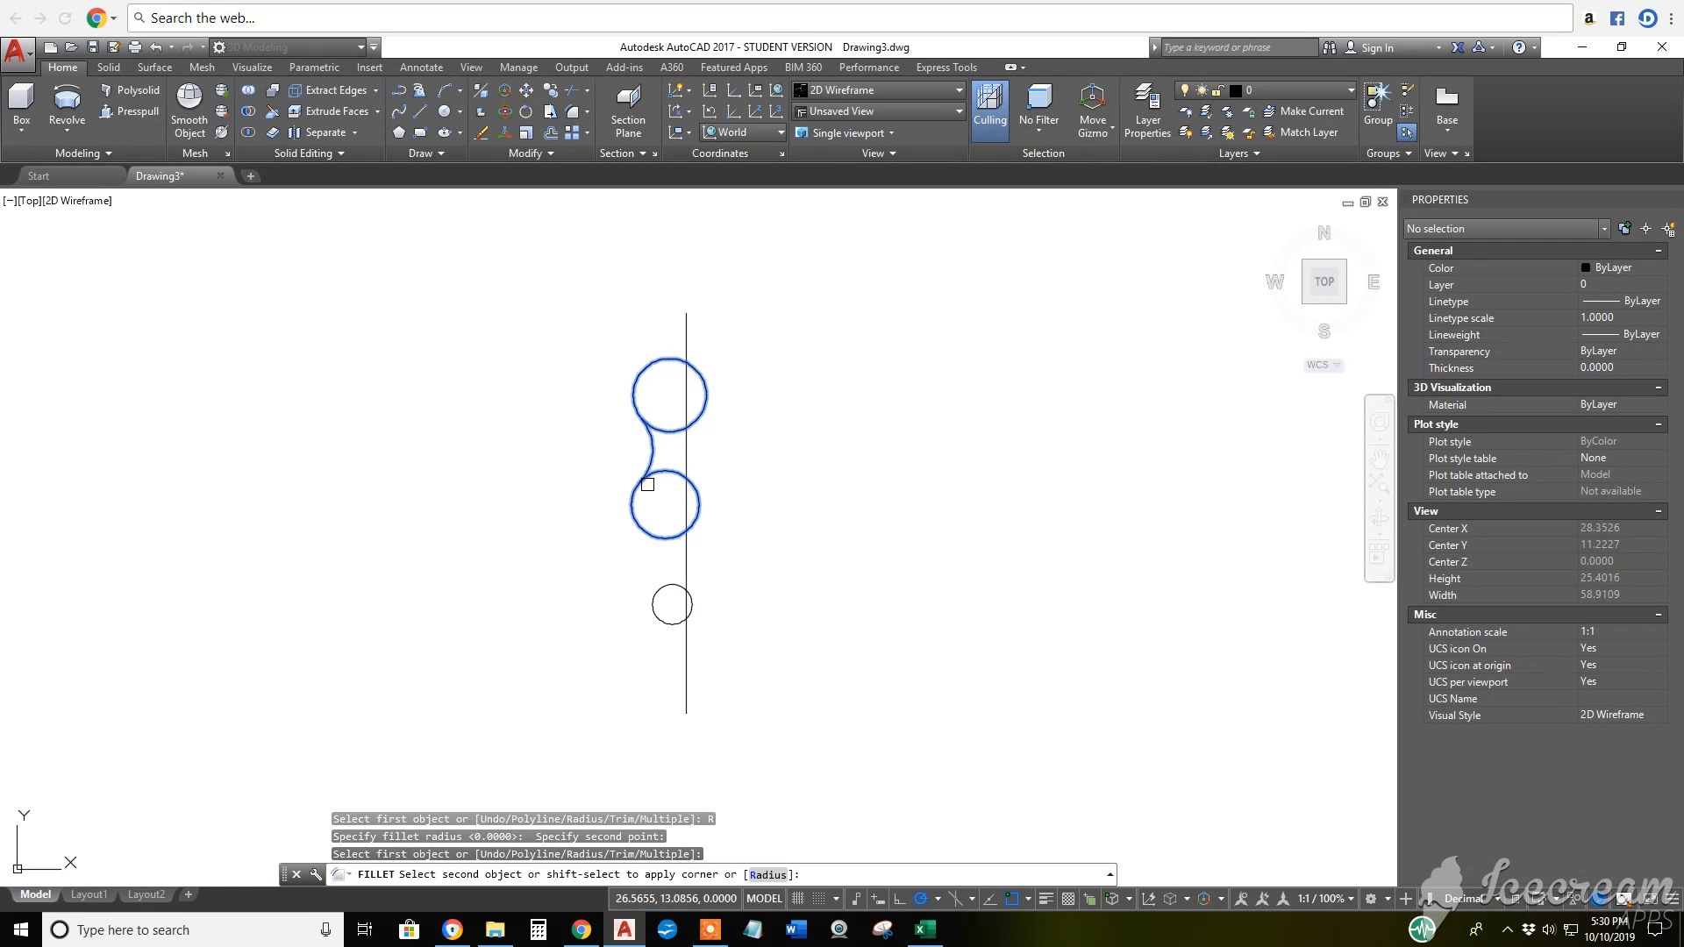
left_click(647, 485)
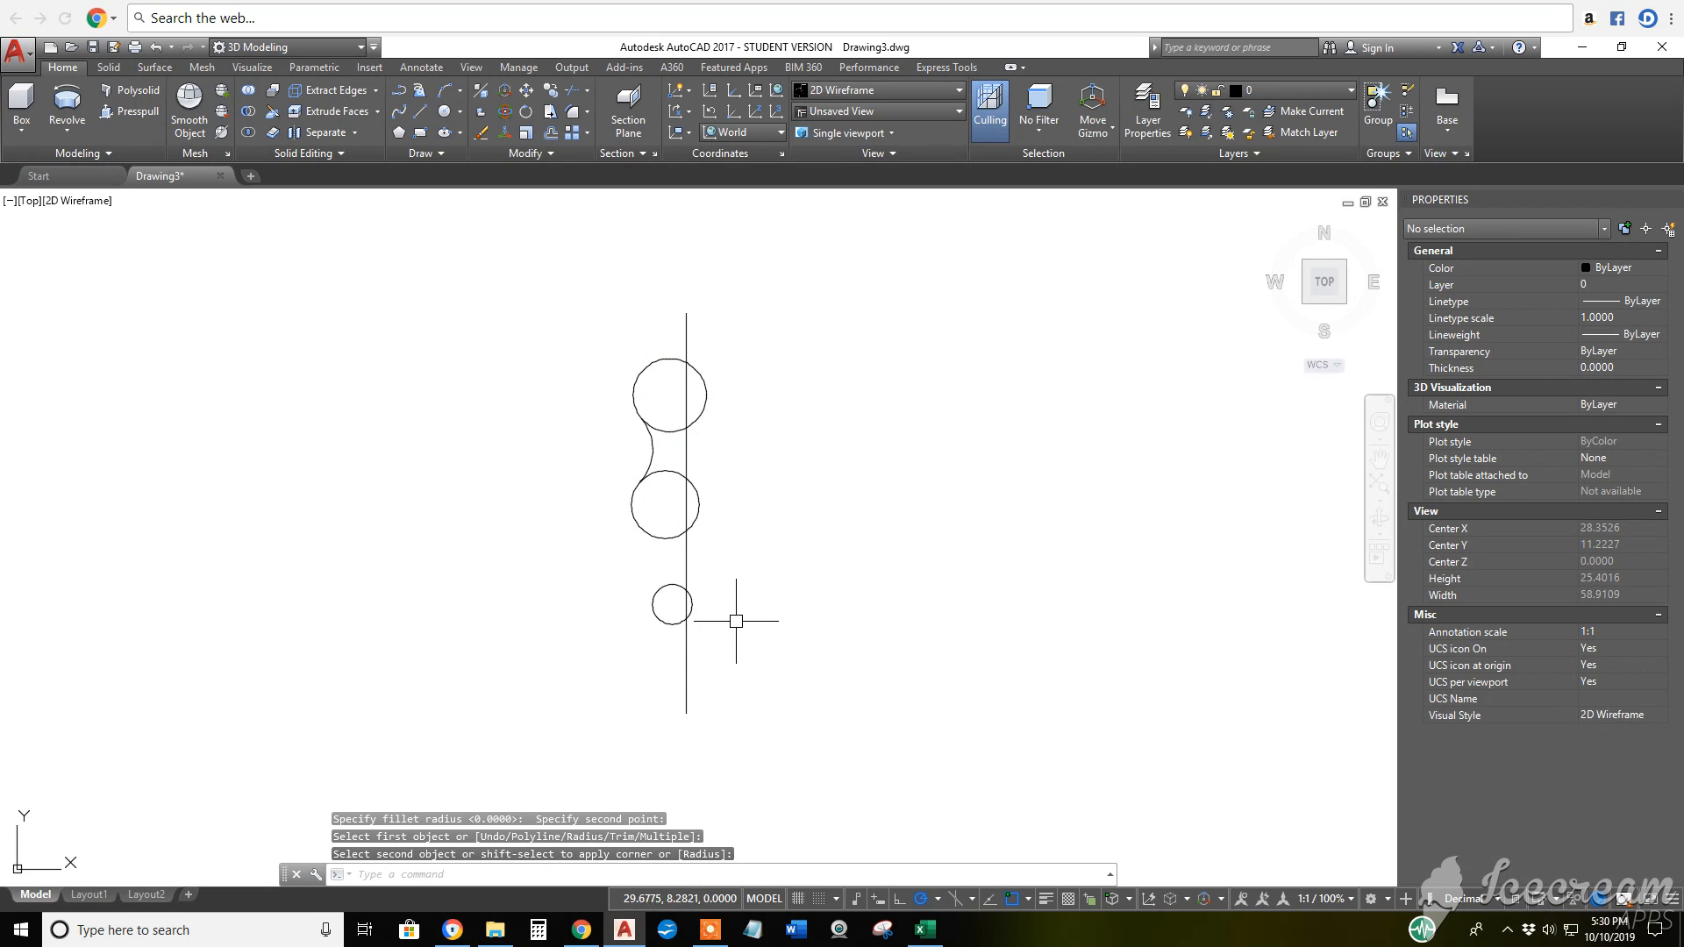
Step: Fillet the left sides of the middle and bottom circles with the same radius
key("Return")
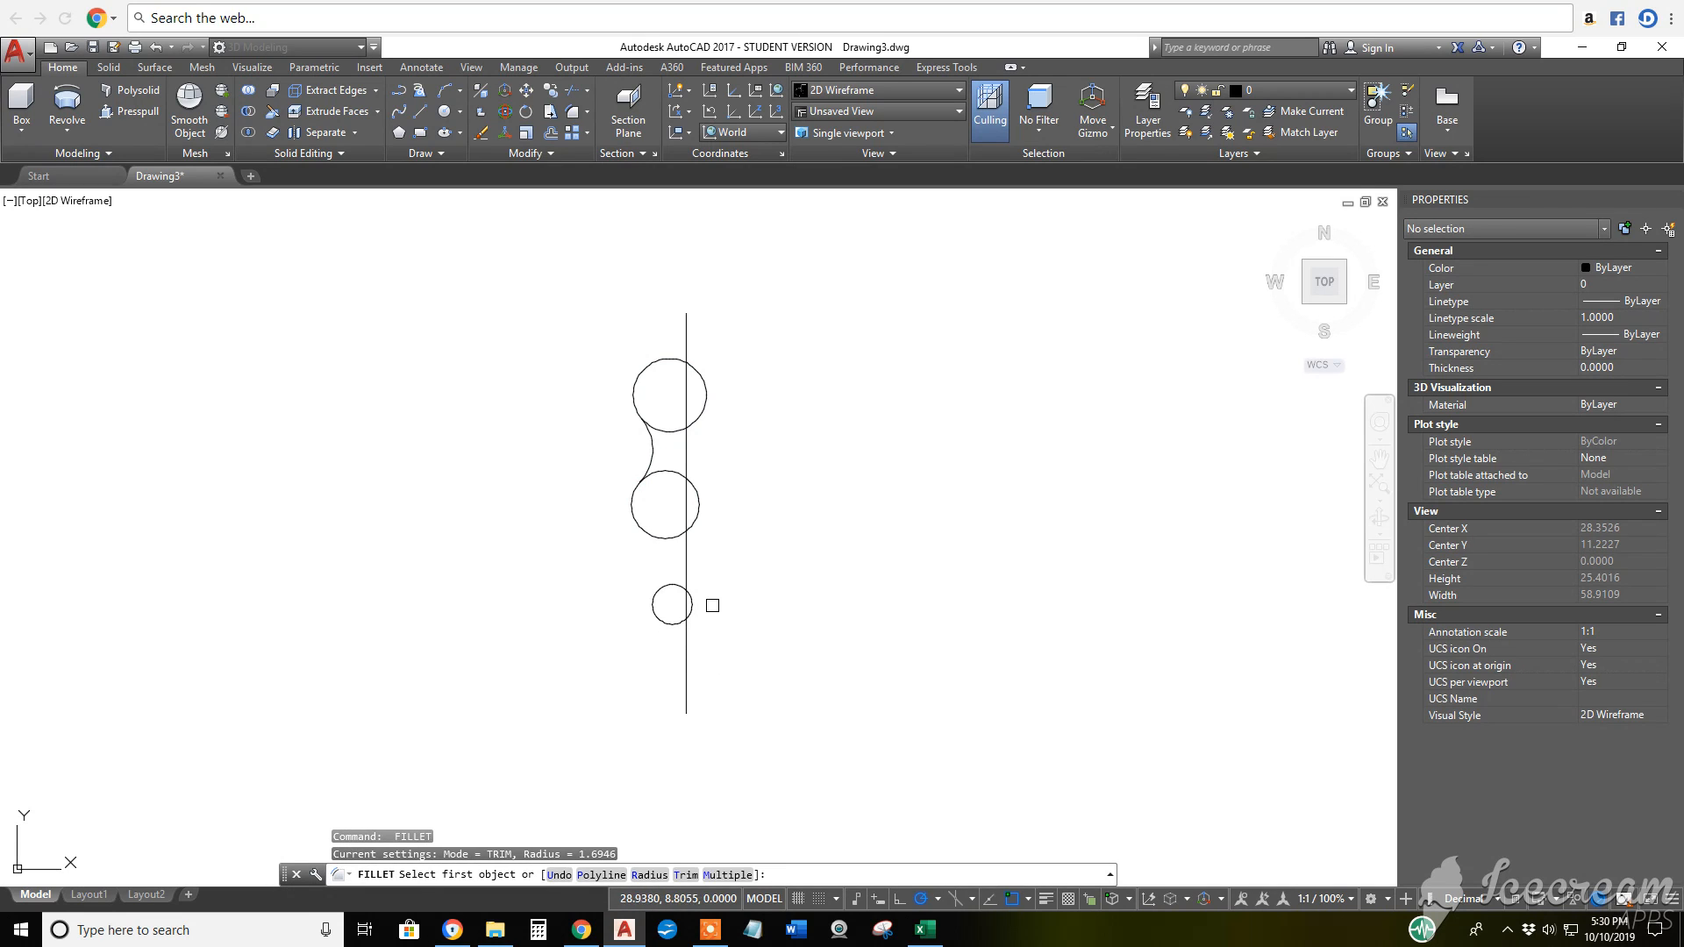
left_click(650, 538)
left_click(658, 598)
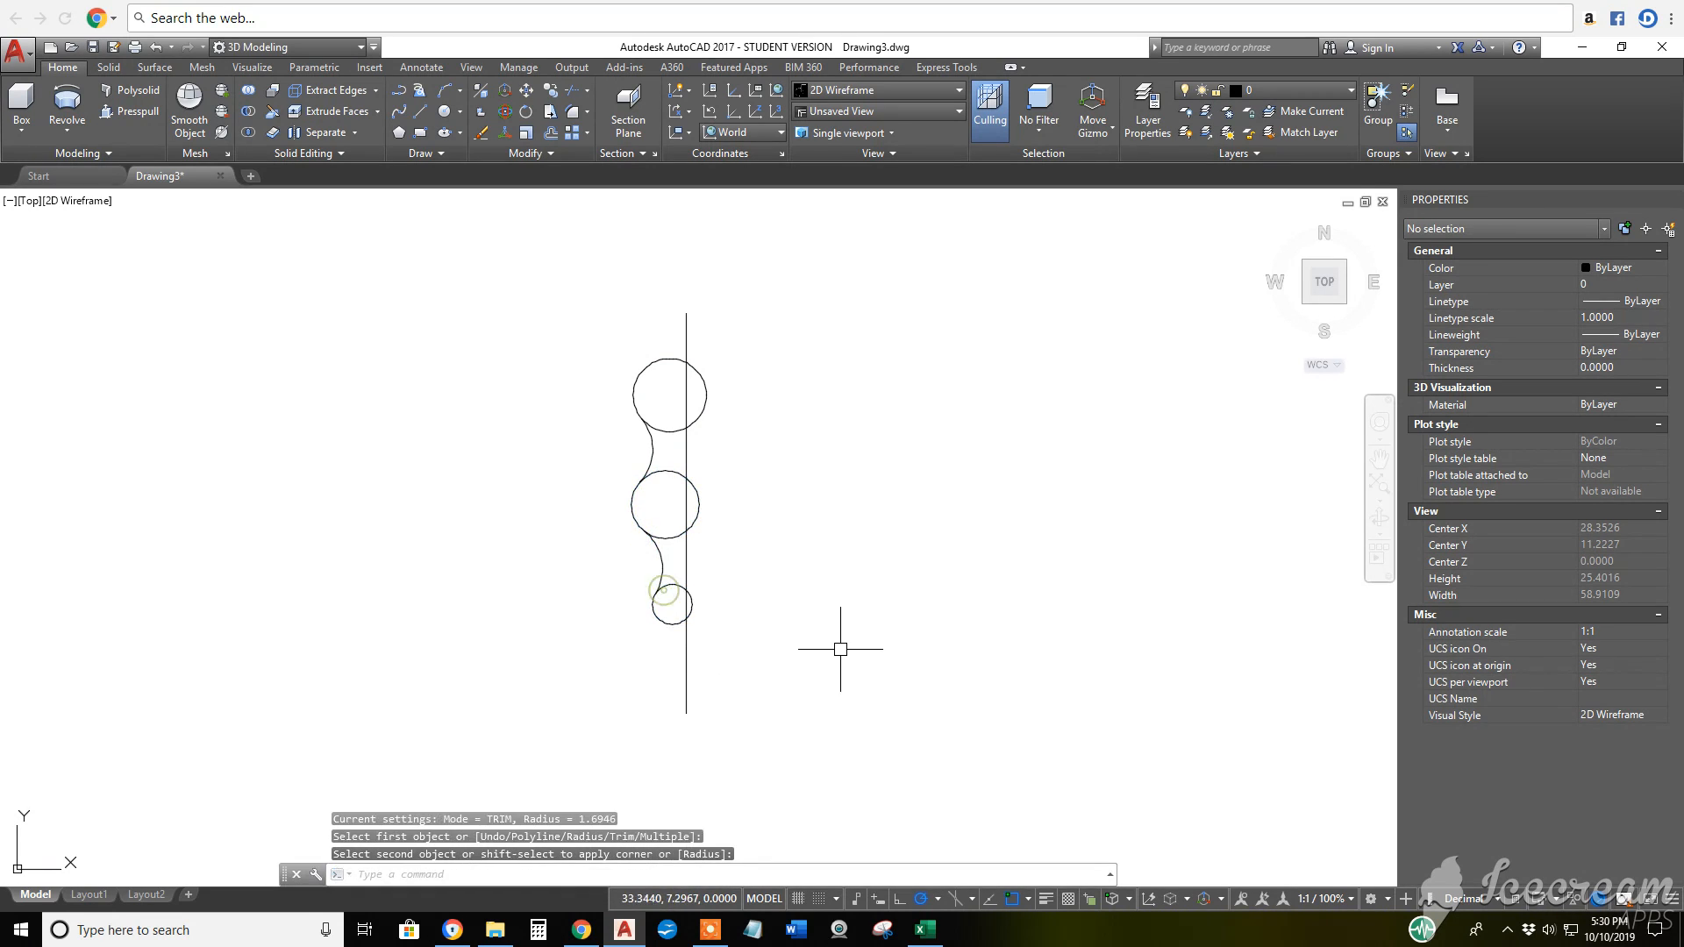
key("Return")
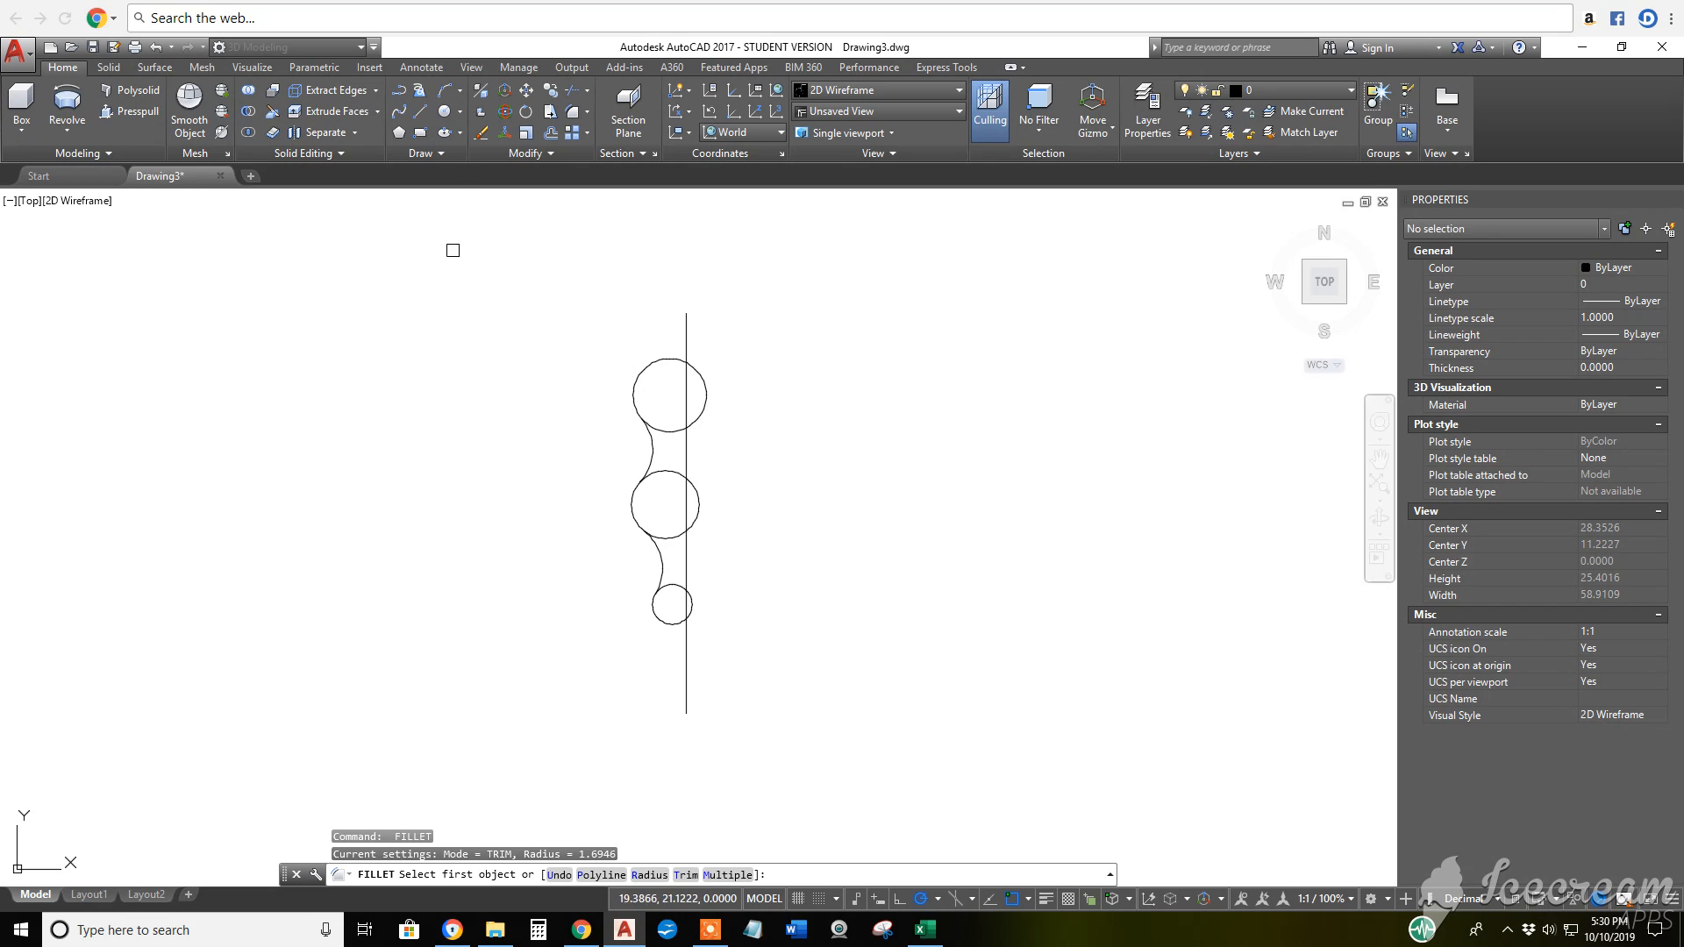
Step: Draw a short slanted line up and left from the vertical line's lower end, continuing to a tangent point on the bottom circle's left side
left_click(421, 110)
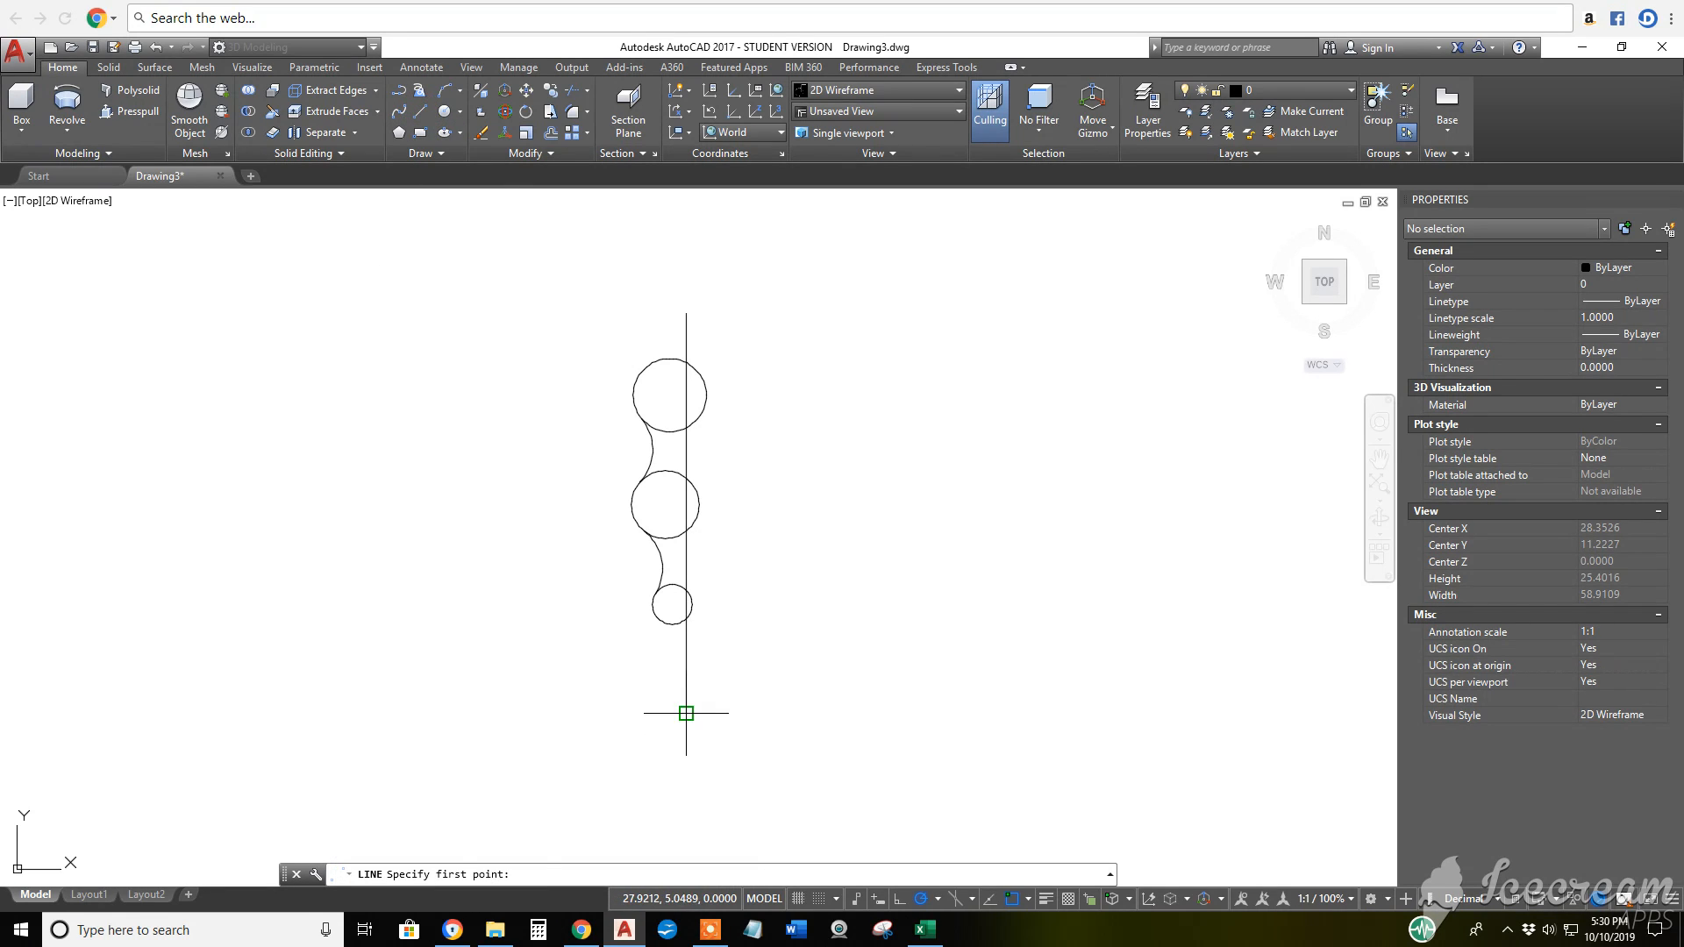
left_click(686, 713)
left_click(655, 699)
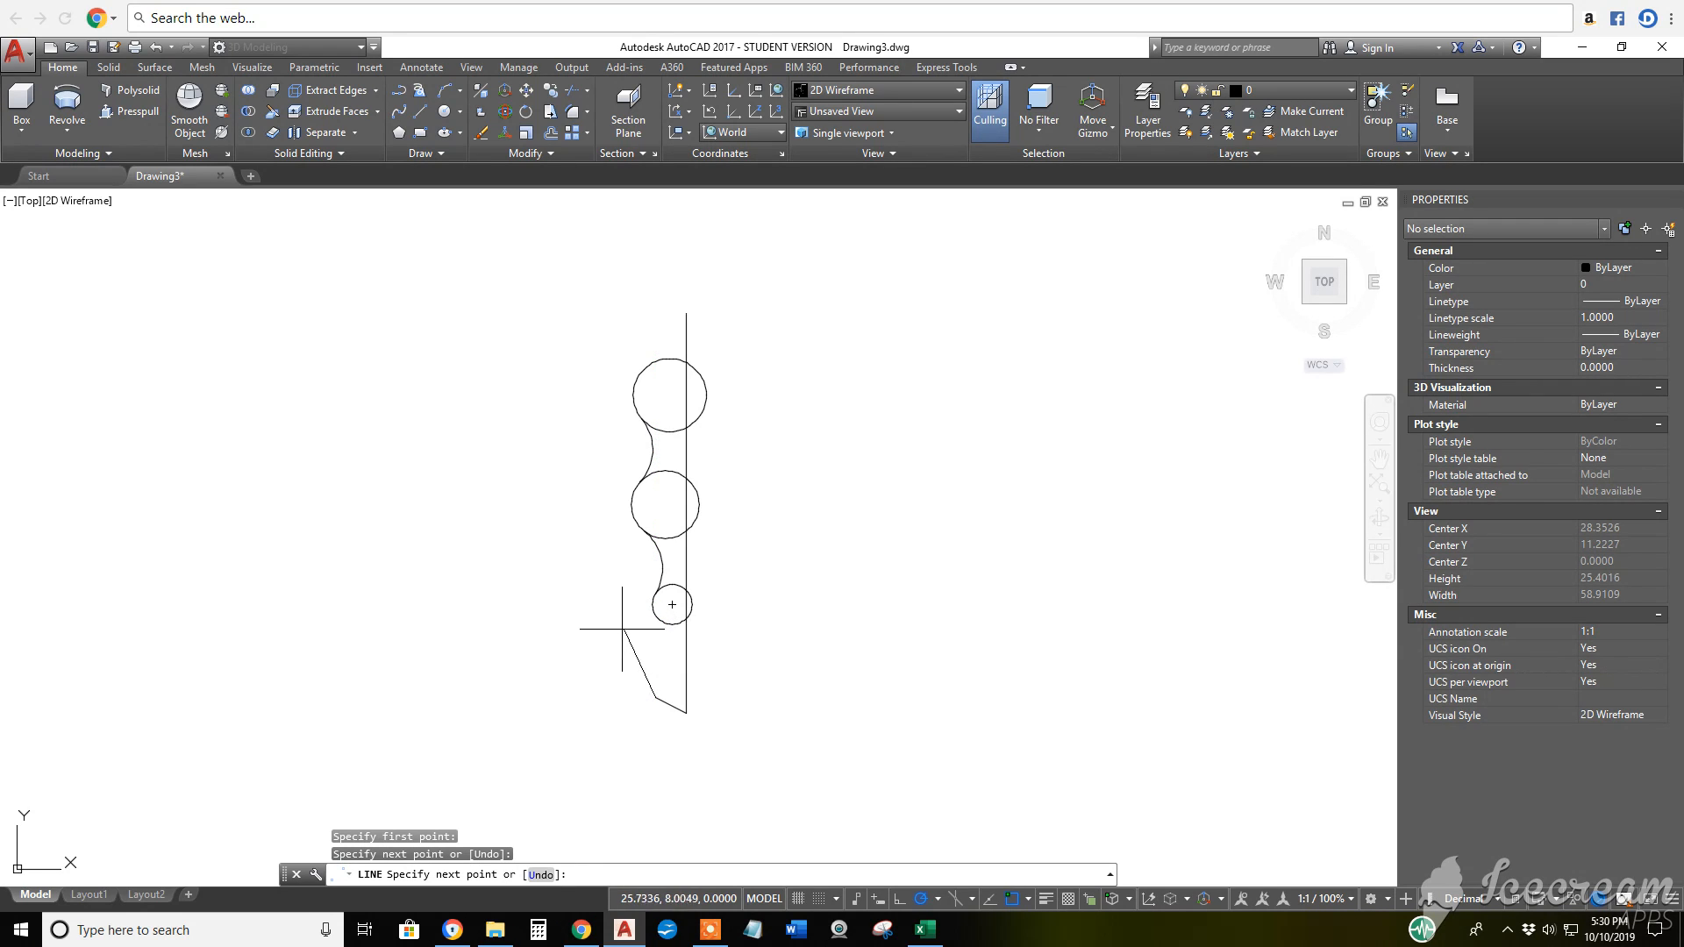
right_click(618, 631, "shift")
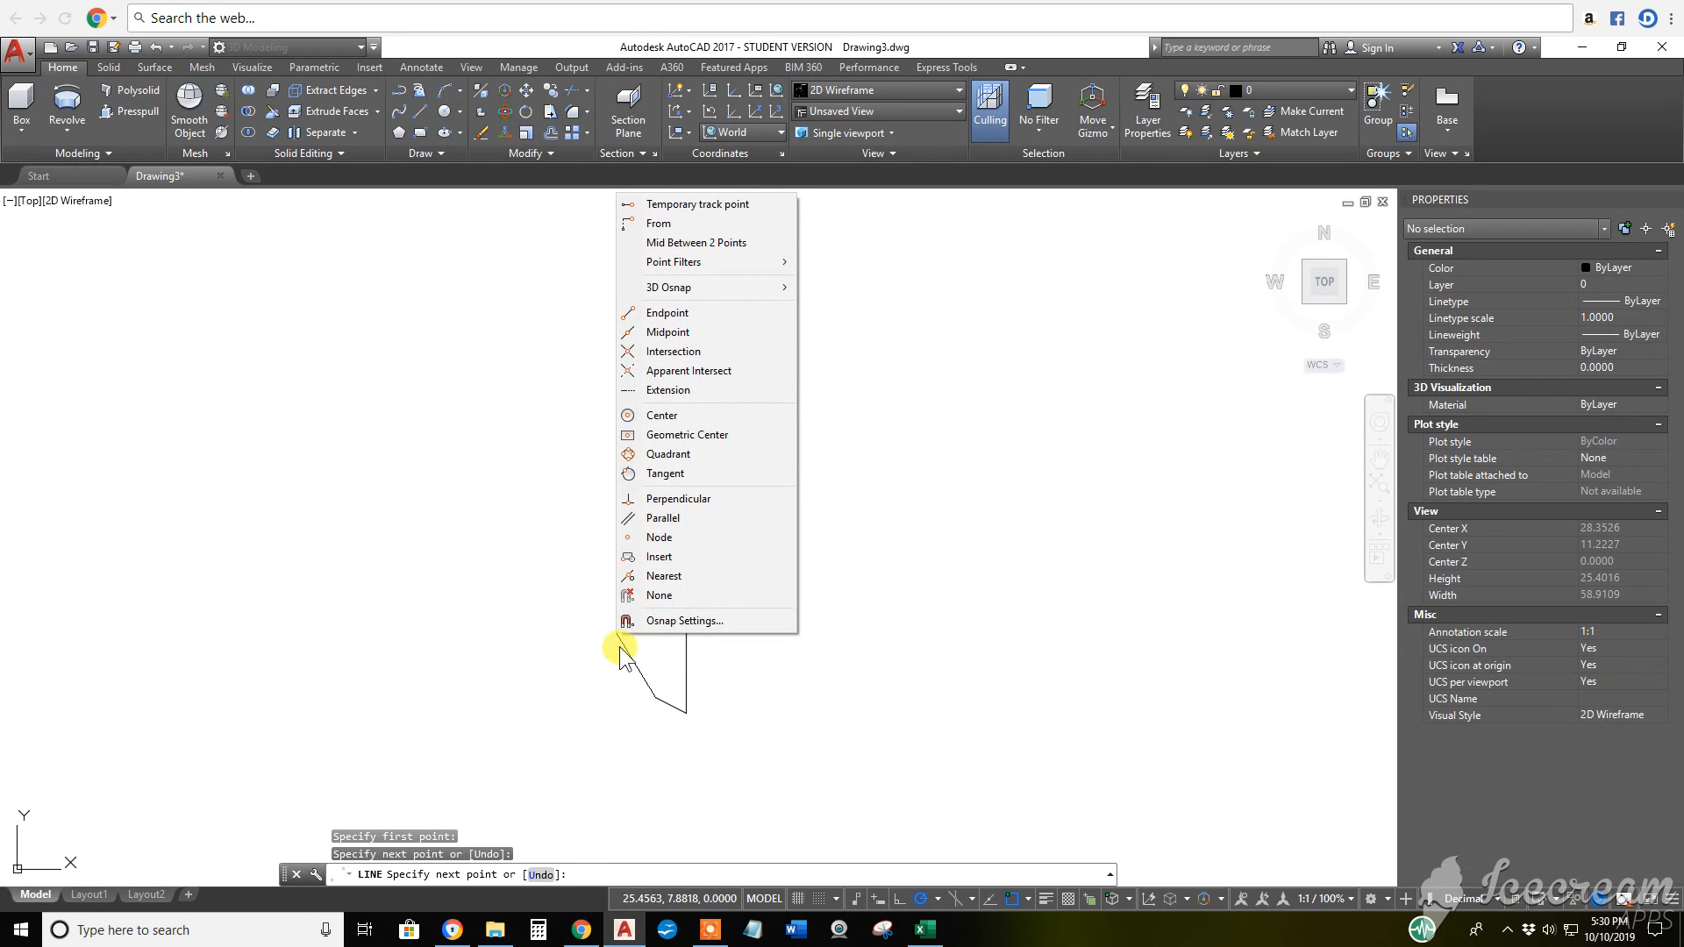
left_click(664, 478)
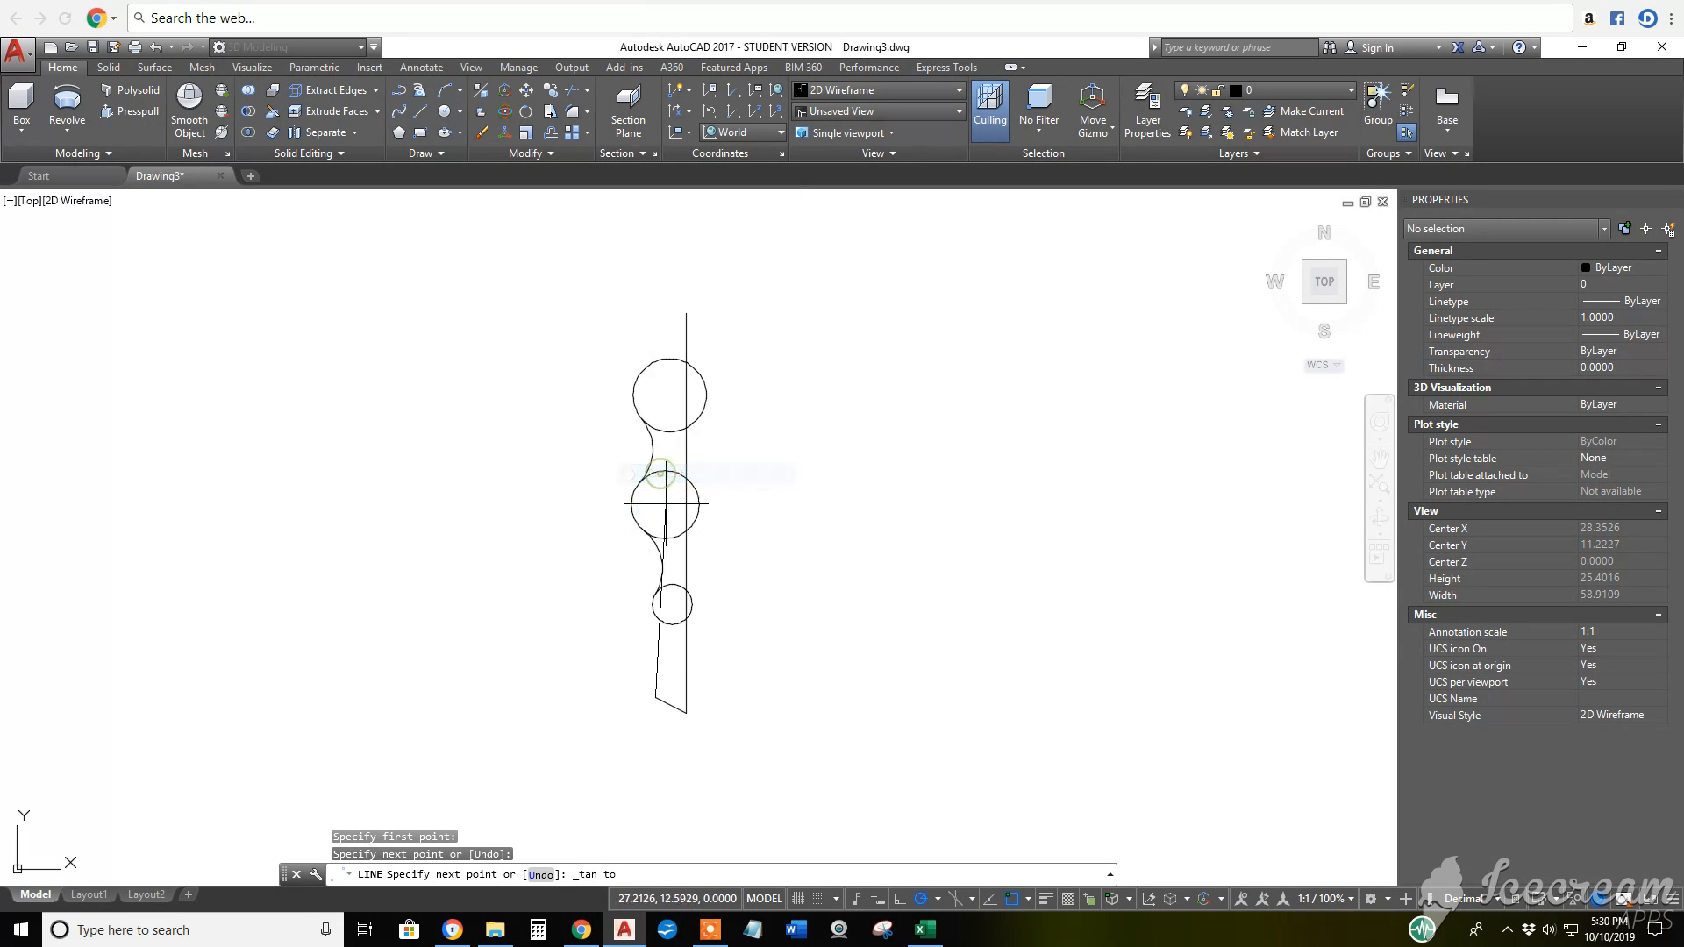
left_click(654, 604)
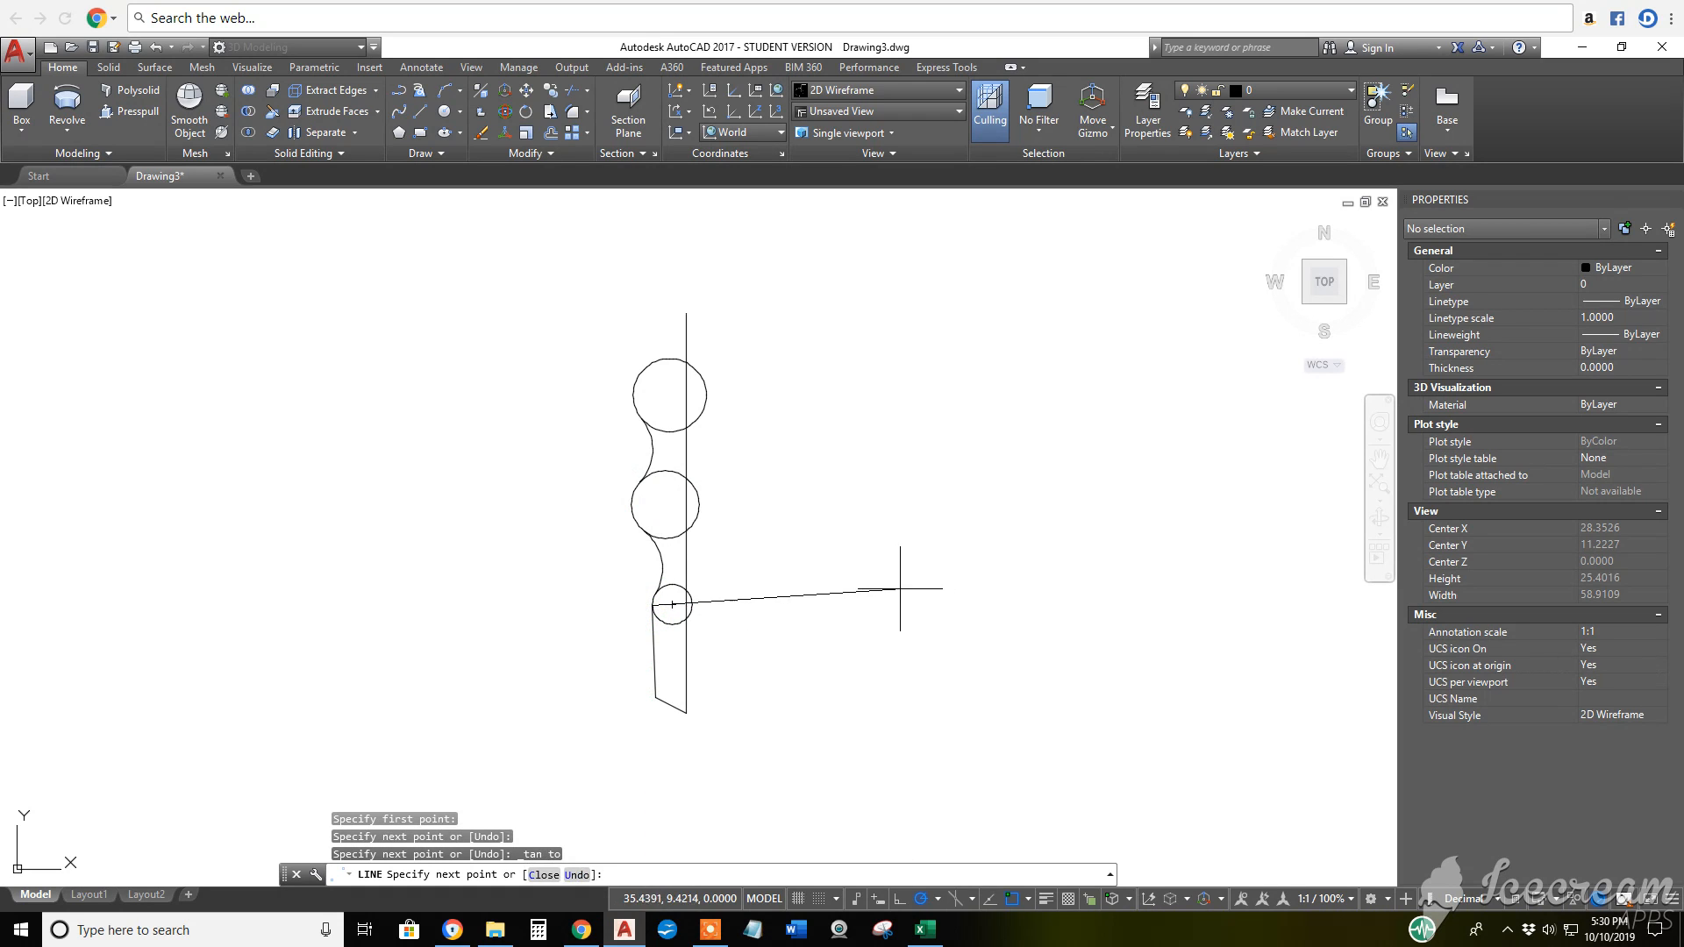
key("Return")
Step: Draw a short horizontal line left from the vertical line's upper end, continuing to a tangent point on the top circle's left side
key("Return")
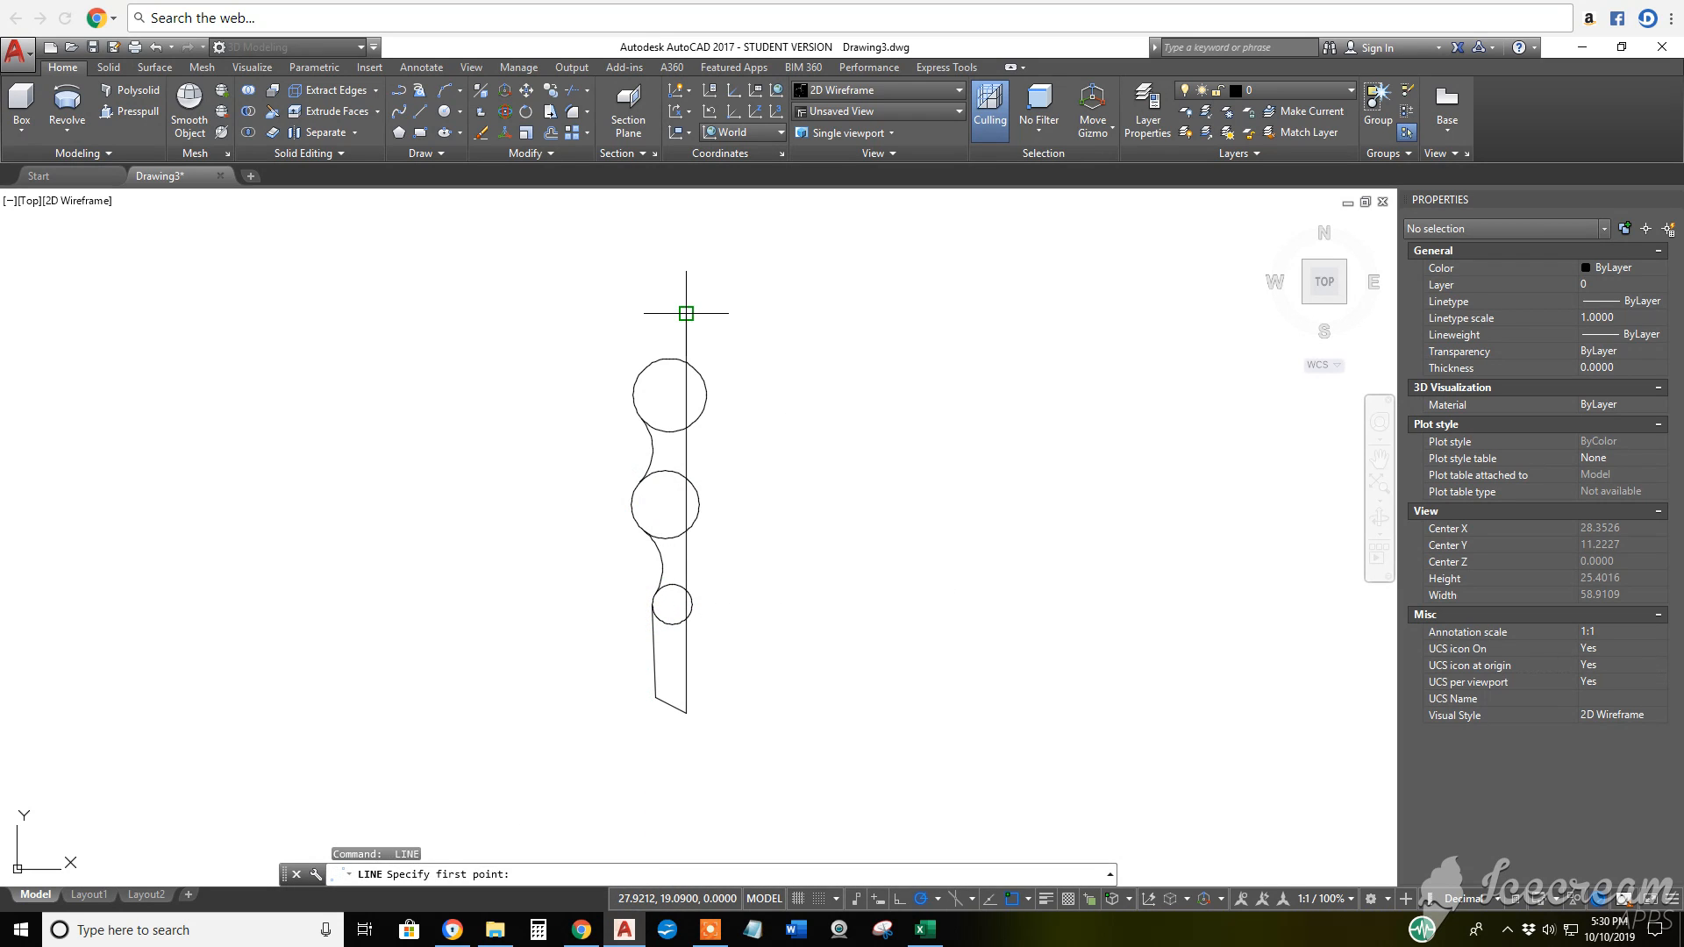
left_click(686, 313)
left_click(654, 313)
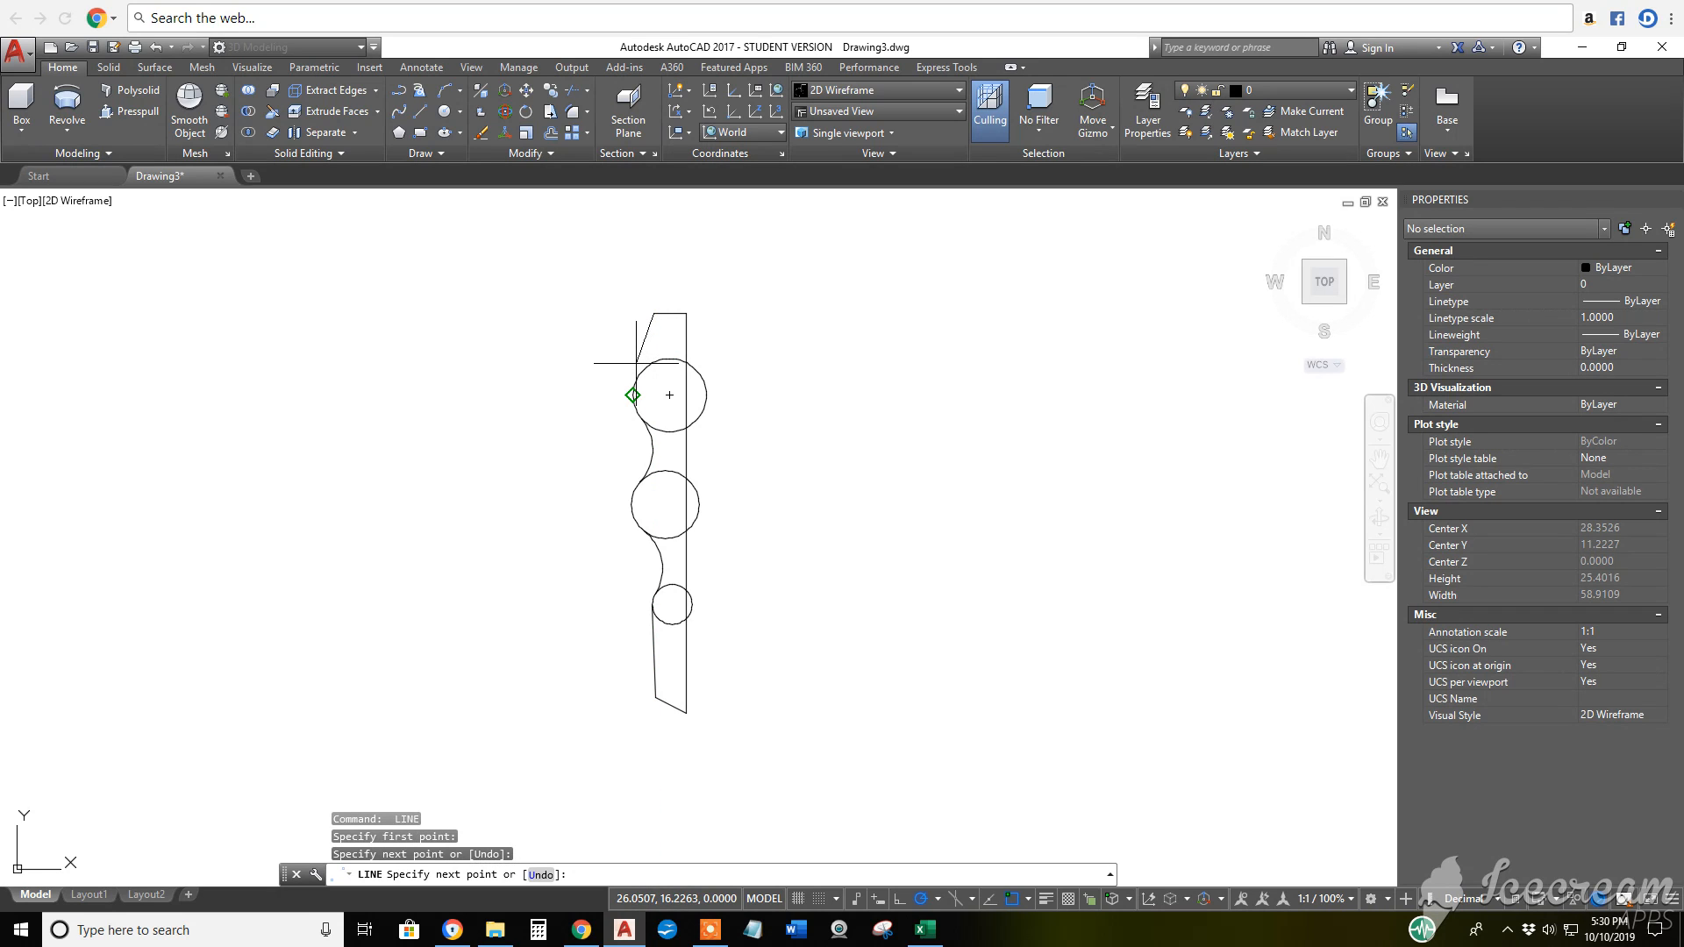
key("F8")
right_click(579, 367, "shift")
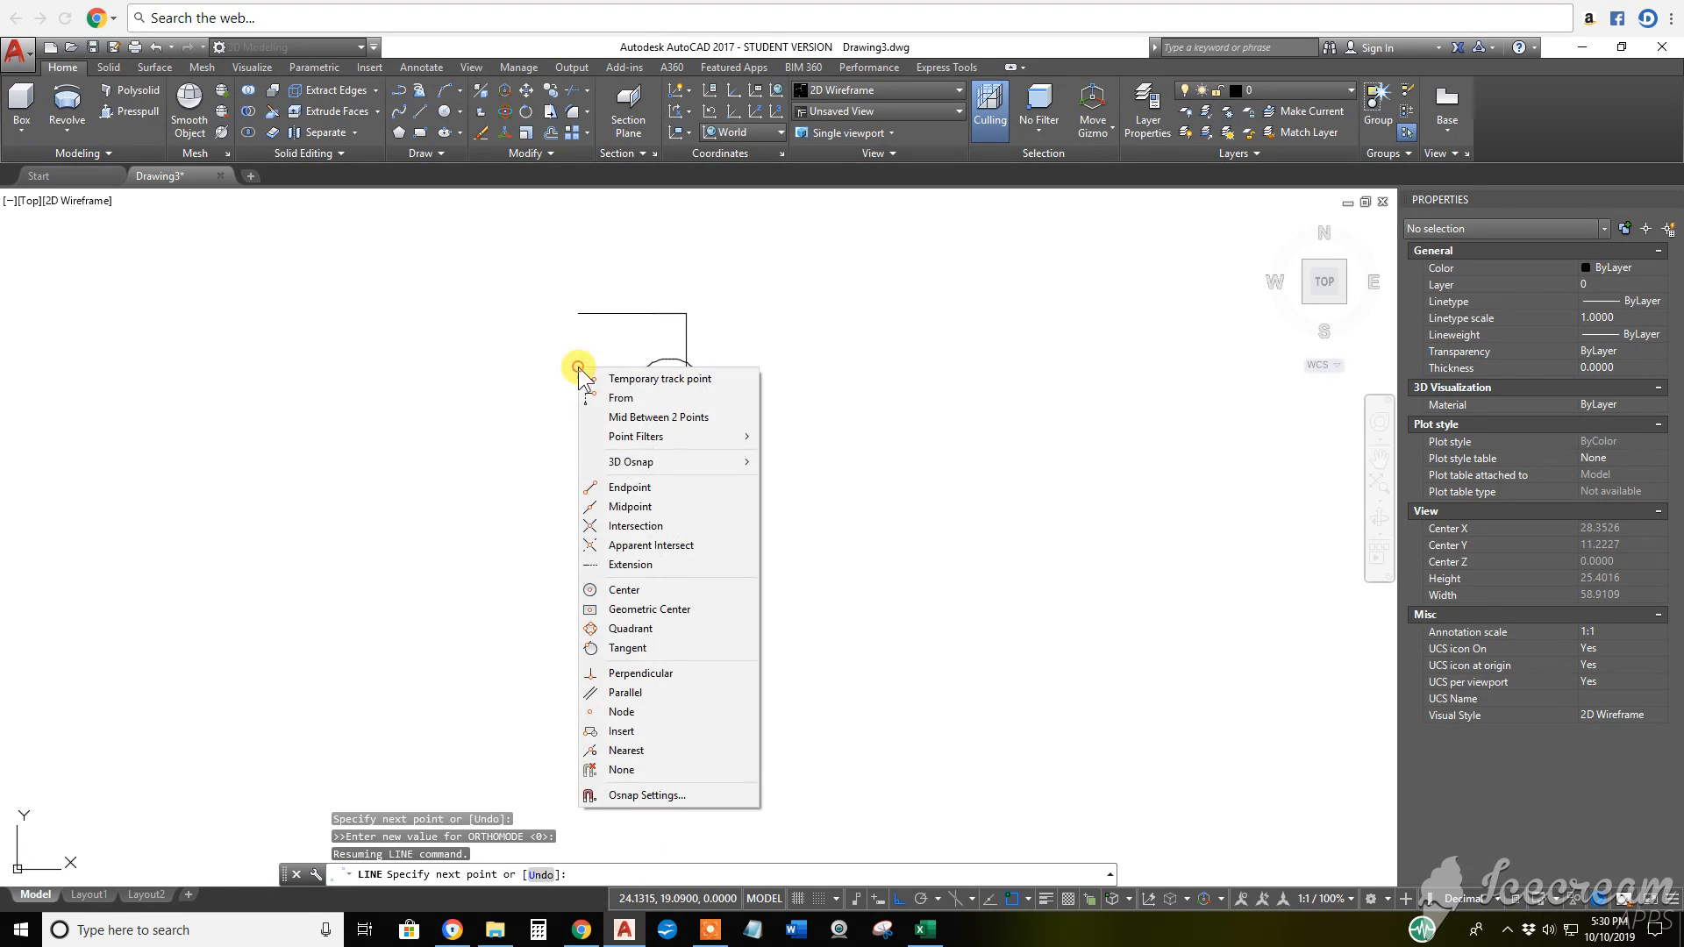
left_click(624, 649)
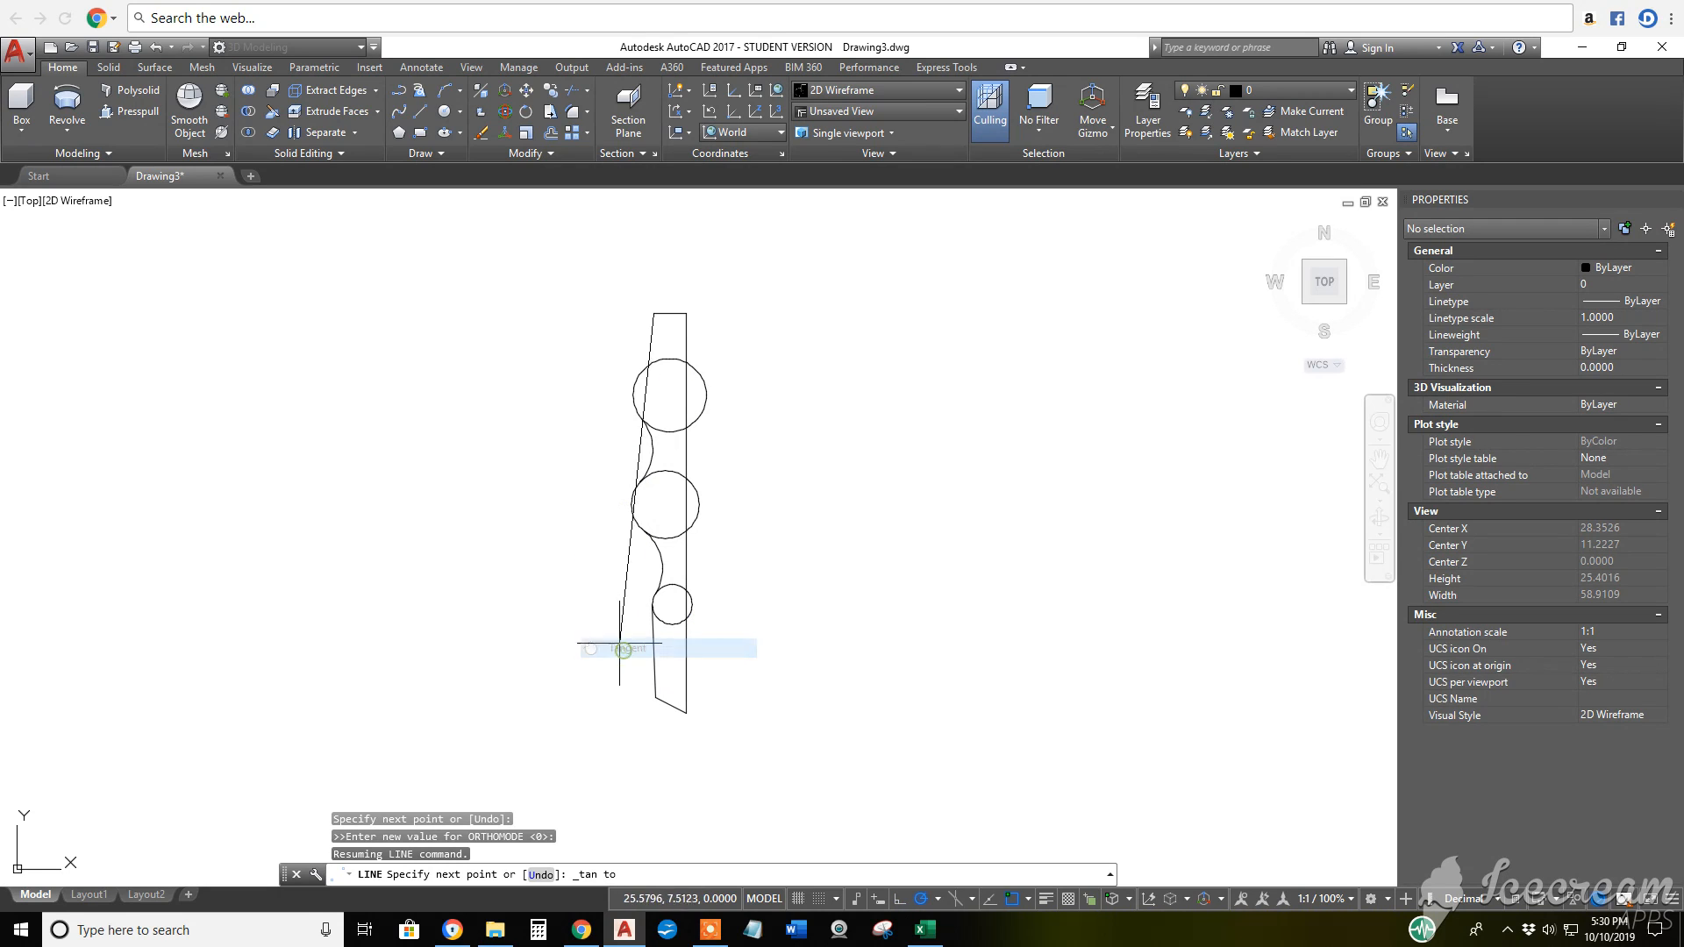
left_click(634, 385)
key("Return")
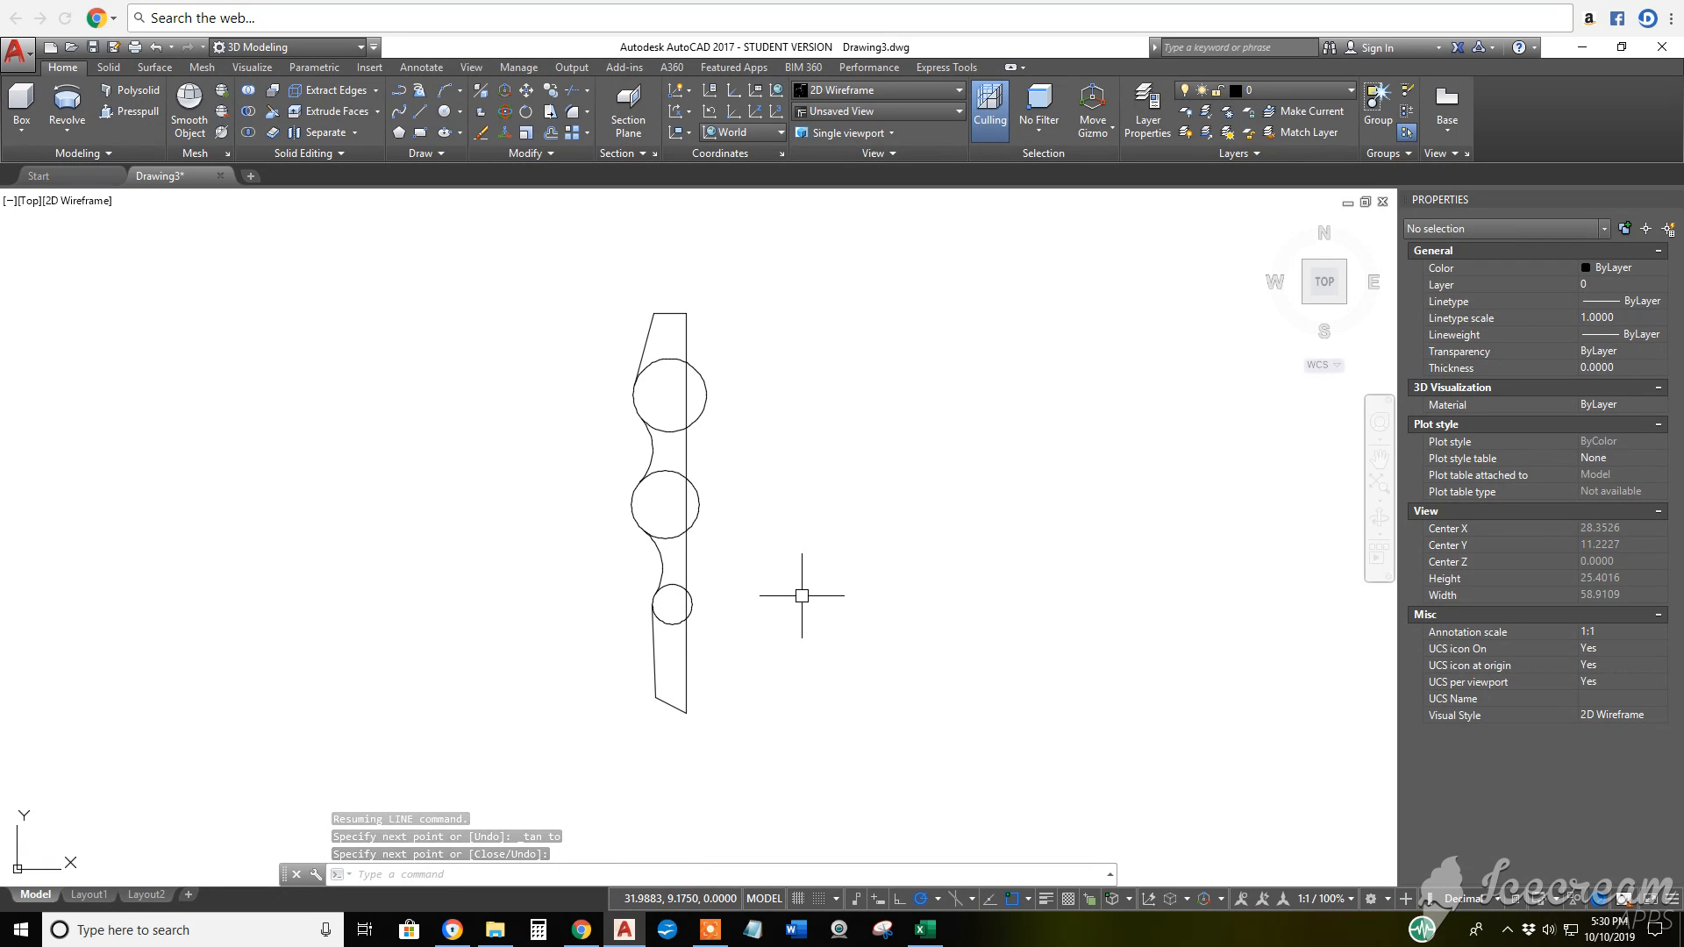
Step: Trim away the parts of the three circles that lie inside the profile, between its curved left outline and the vertical line
left_click(572, 91)
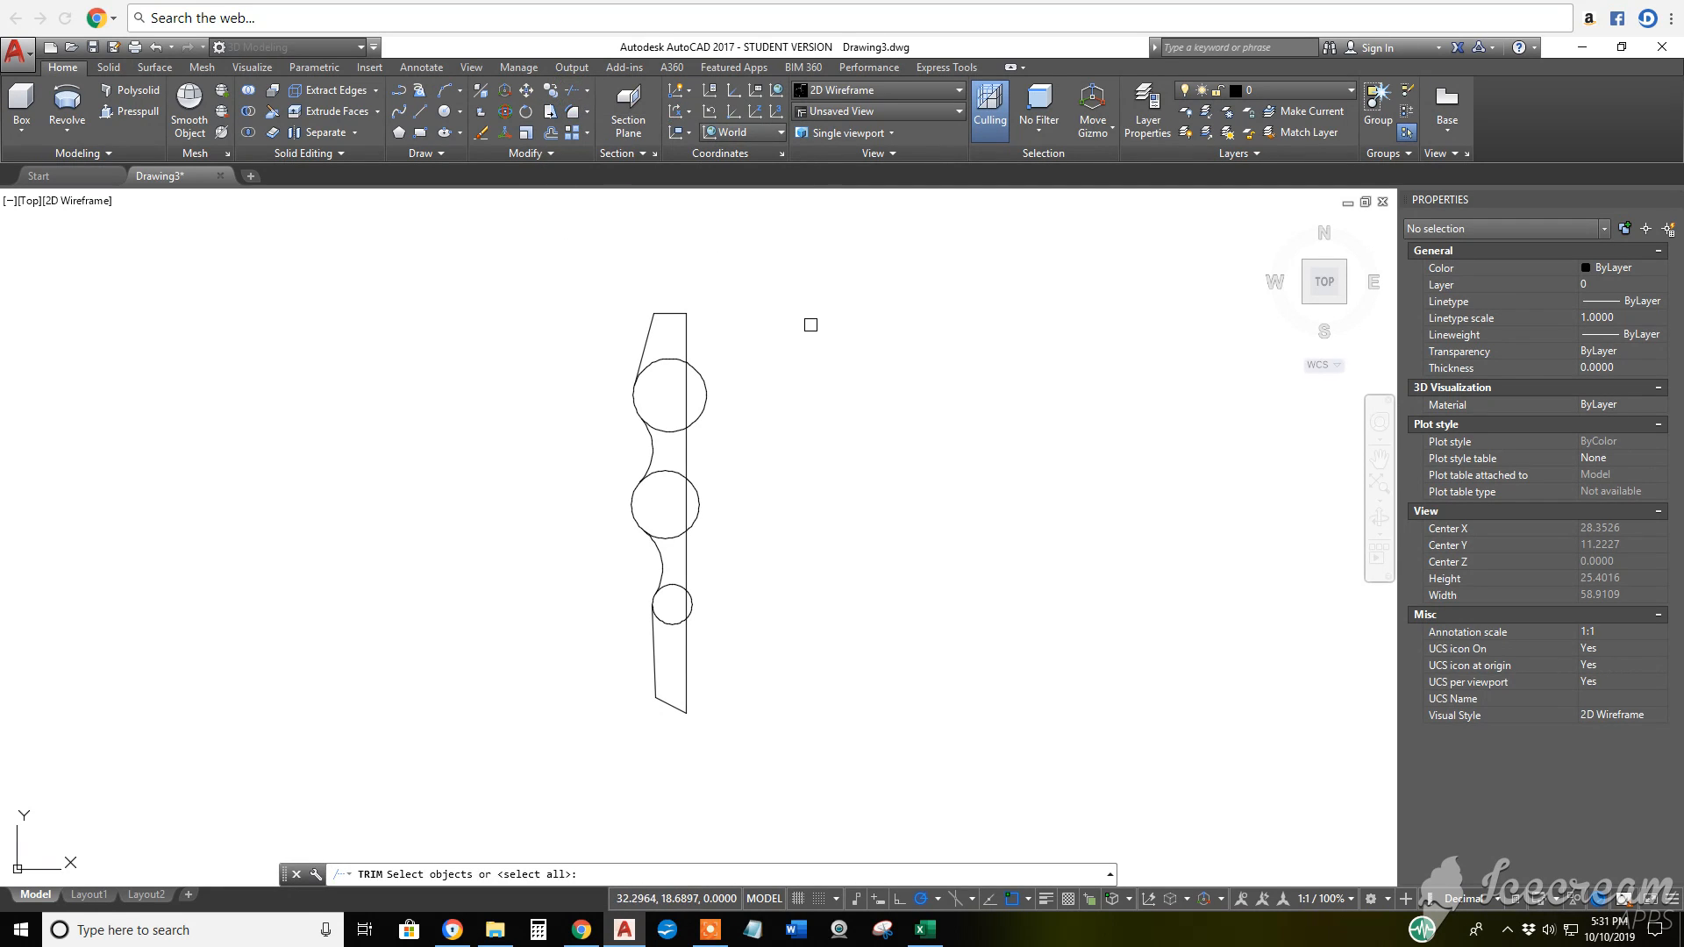
key("Return")
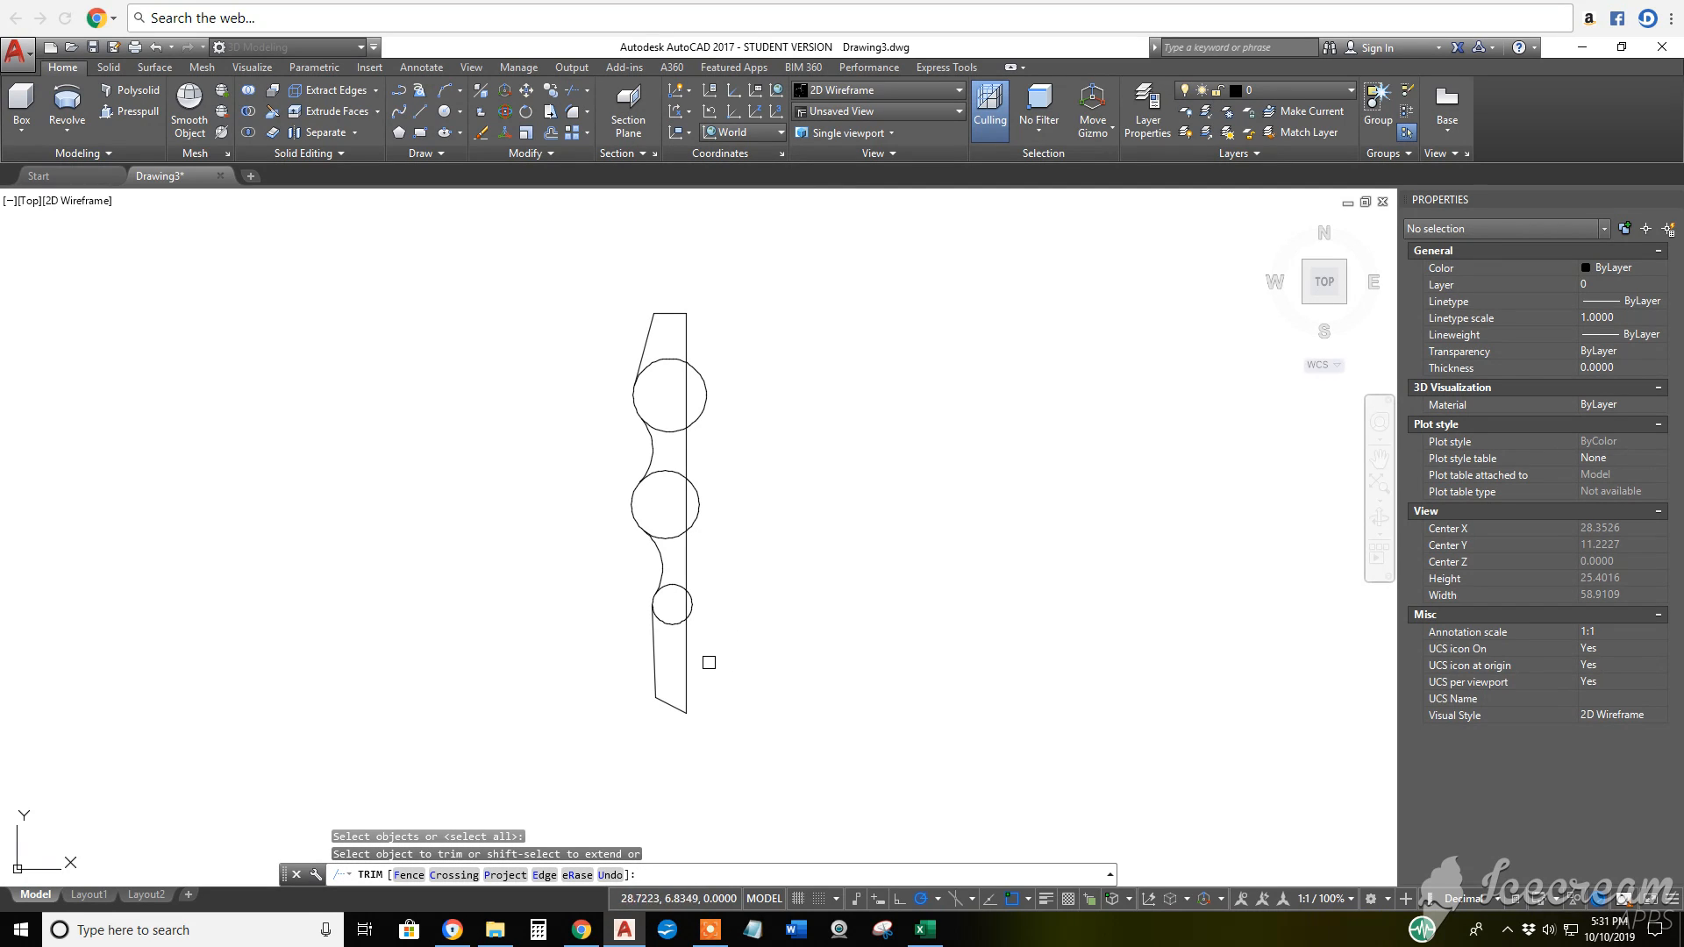
left_click(670, 626)
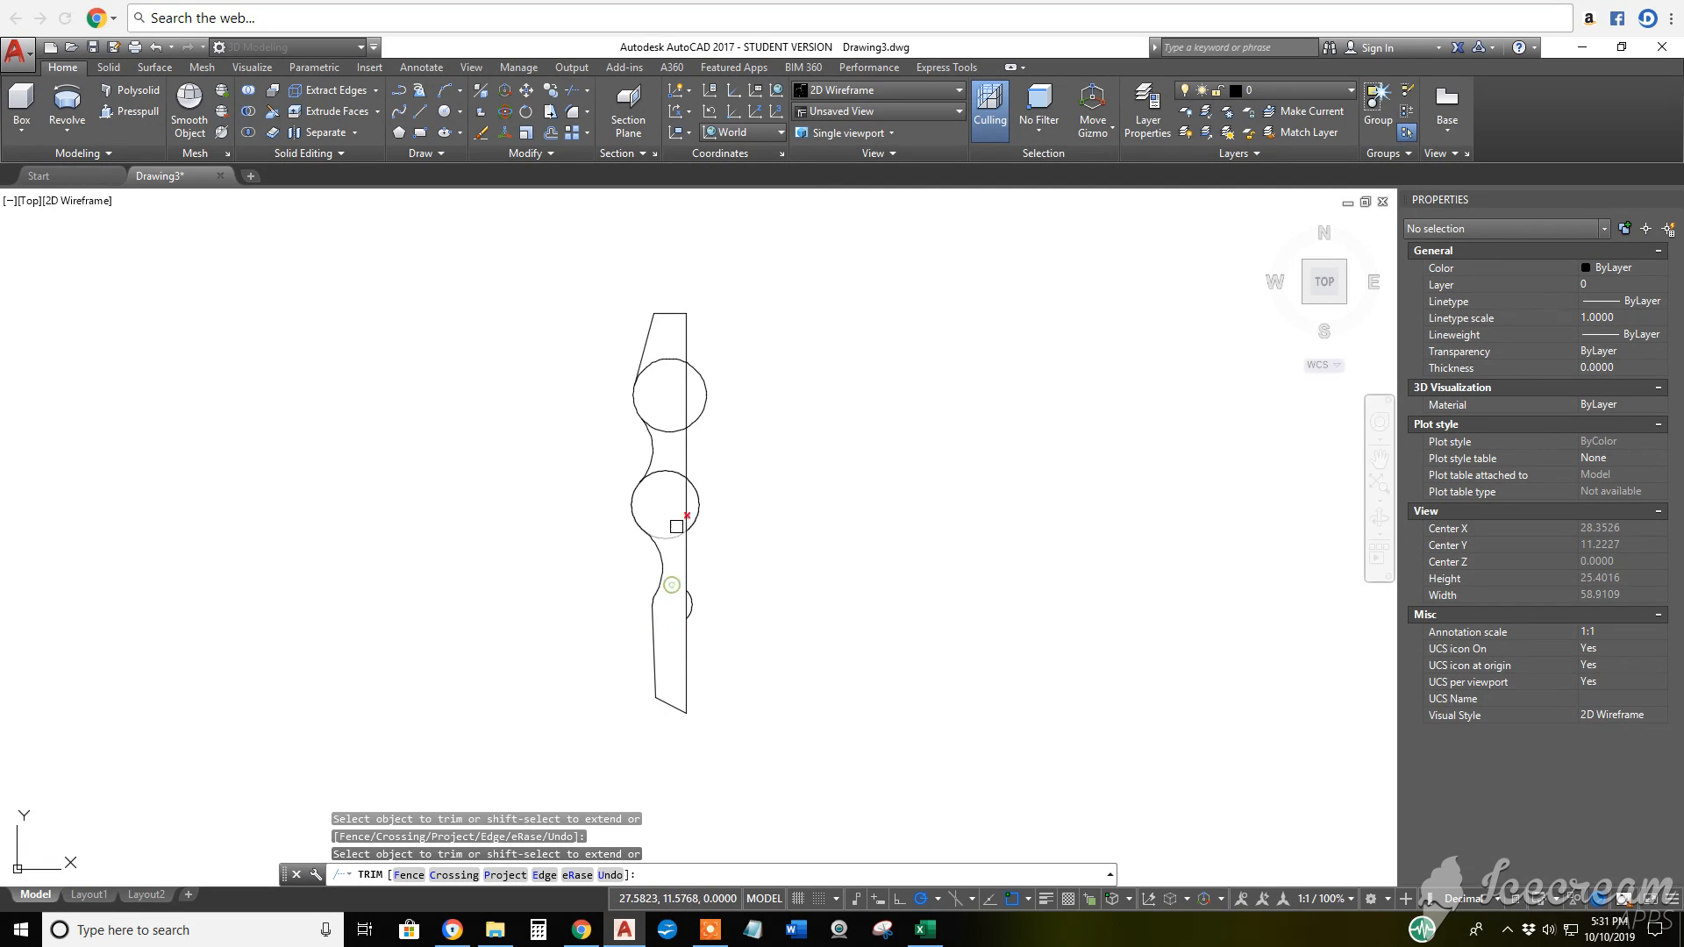
left_click(676, 527)
left_click(673, 546)
left_click(676, 467)
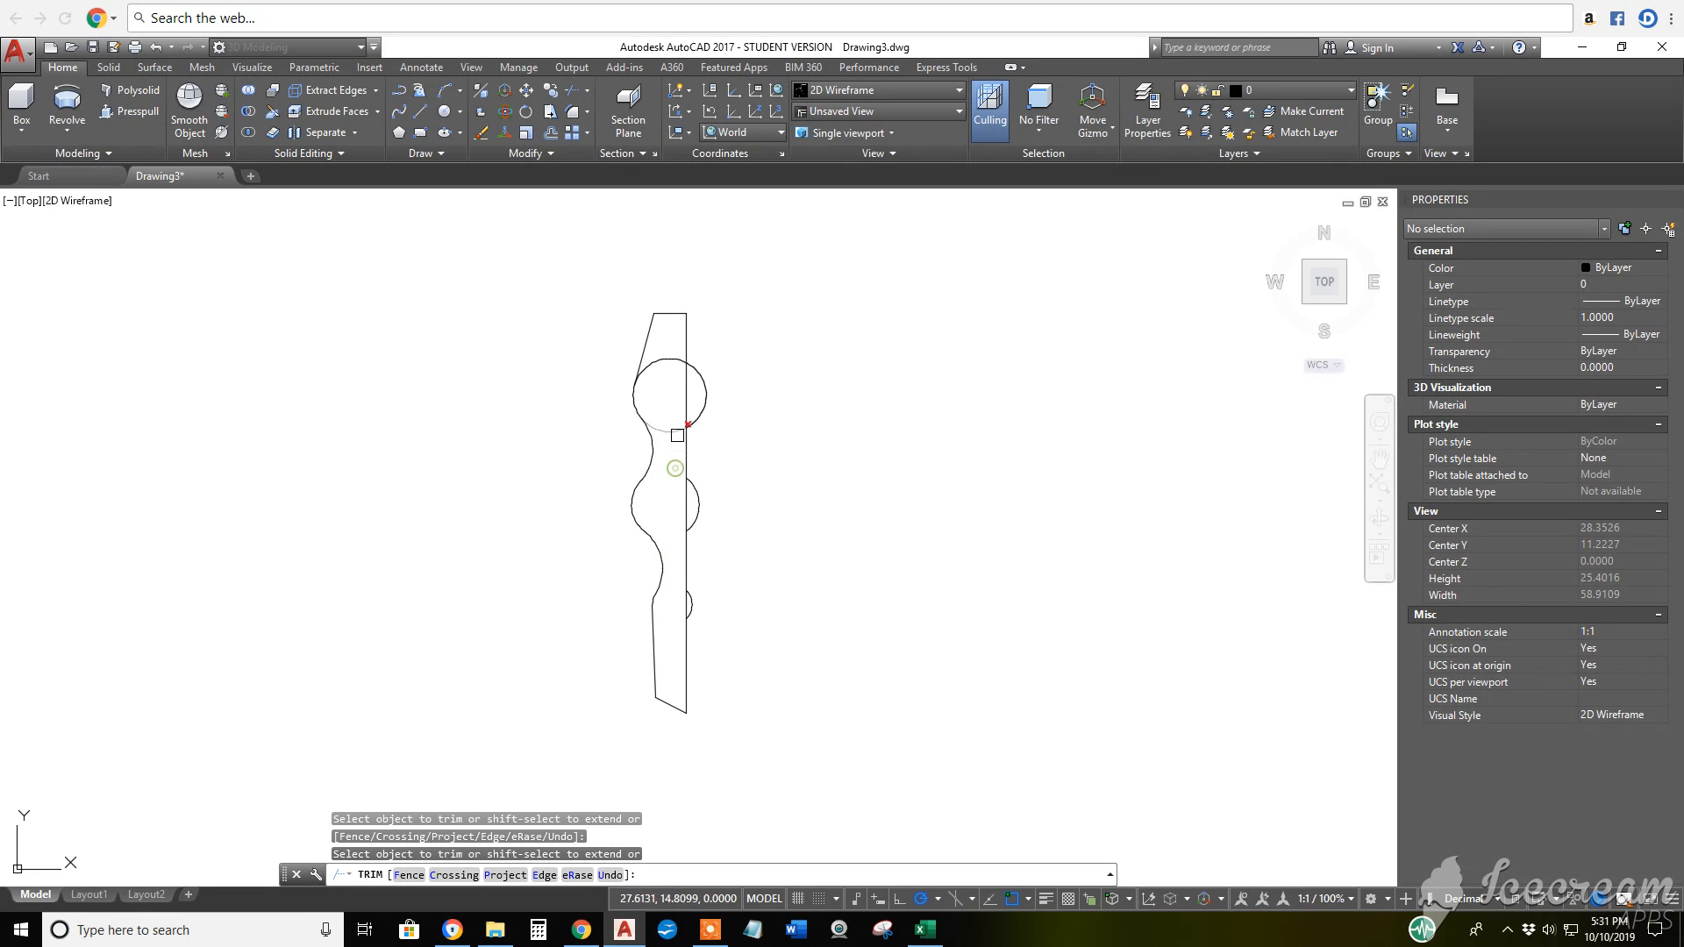
left_click(668, 359)
left_click(640, 360)
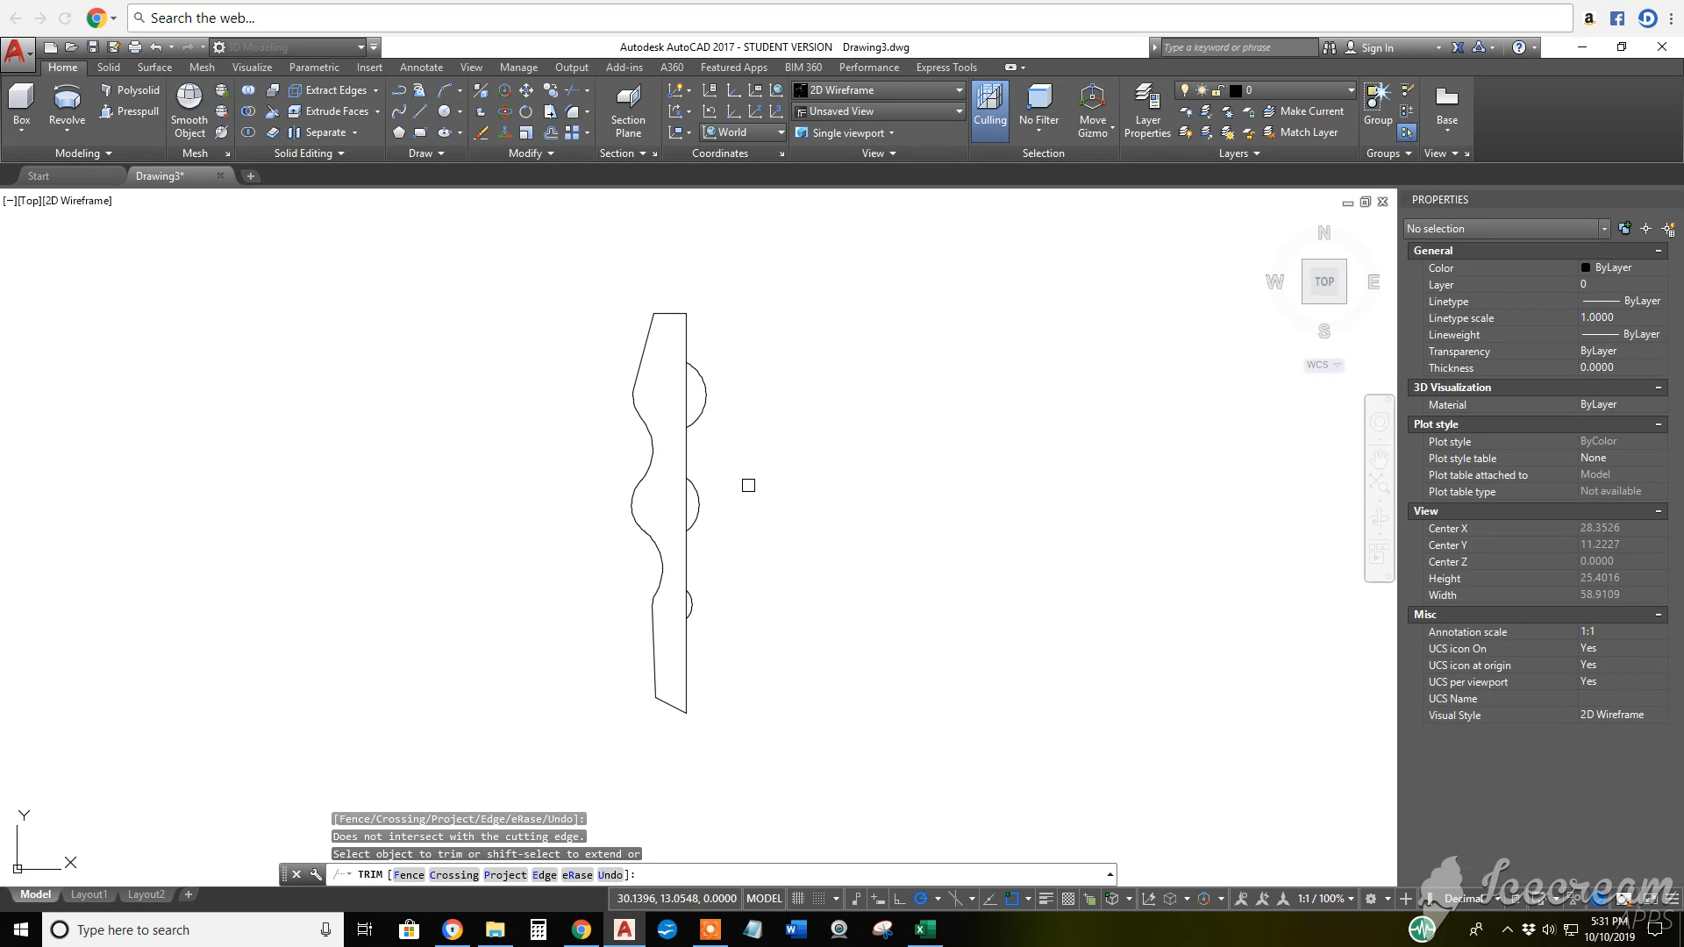
key("Return")
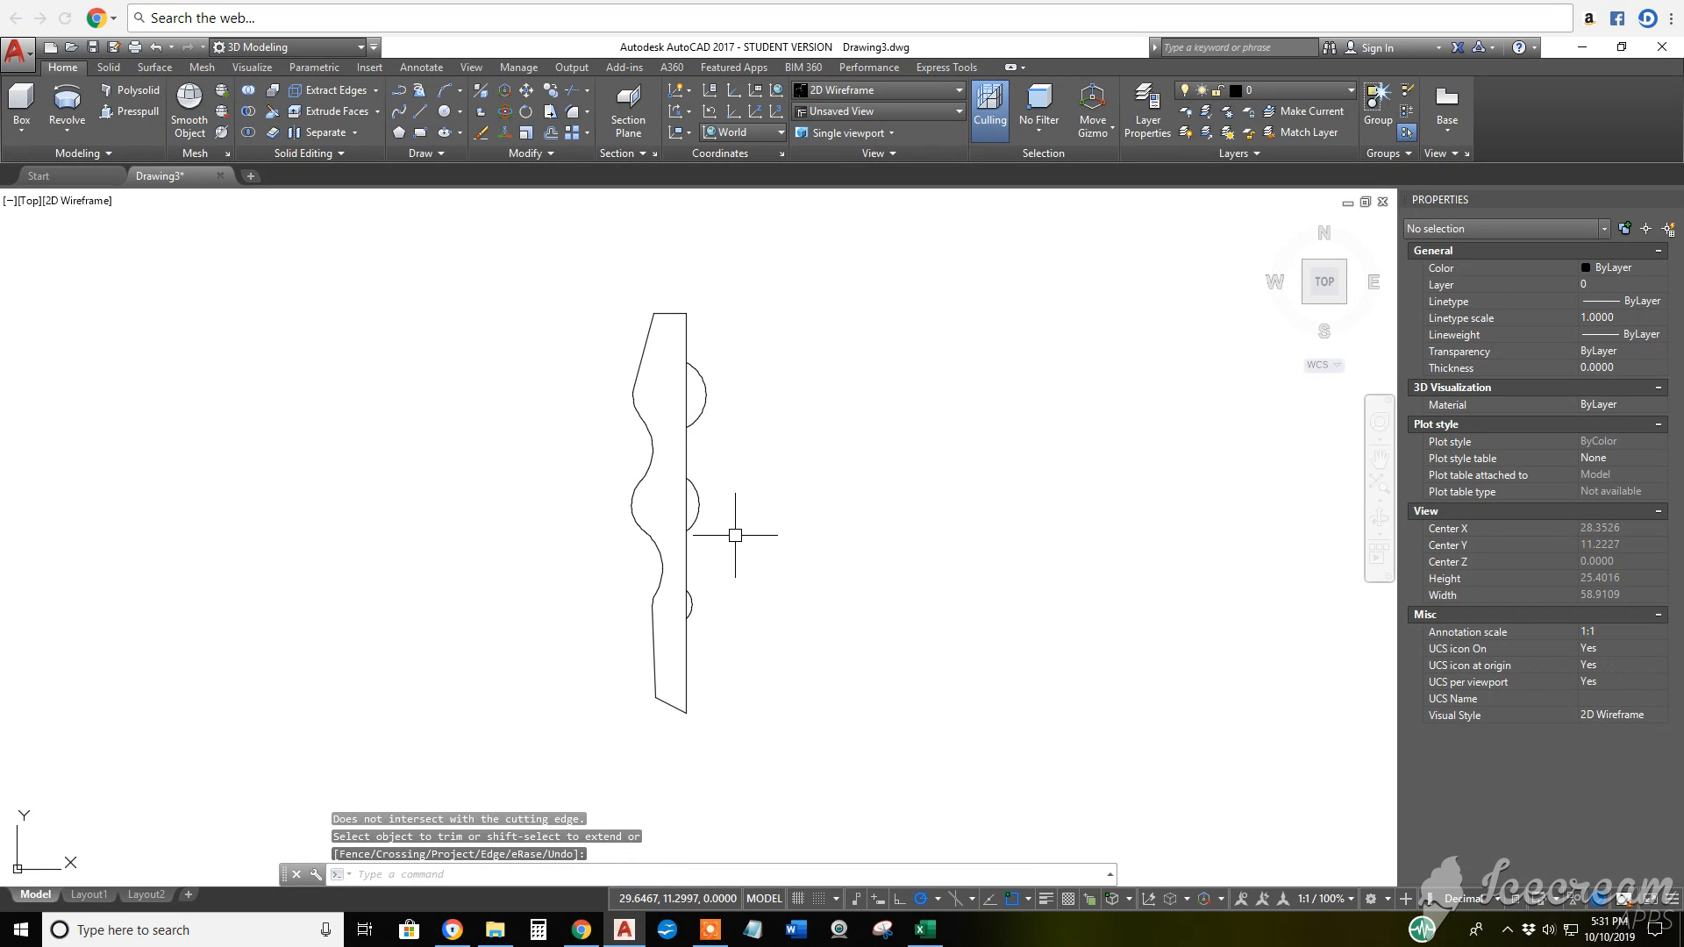
Step: Erase the three leftover arcs on the right side of the vertical line
type("e")
key("Return")
left_click(669, 338)
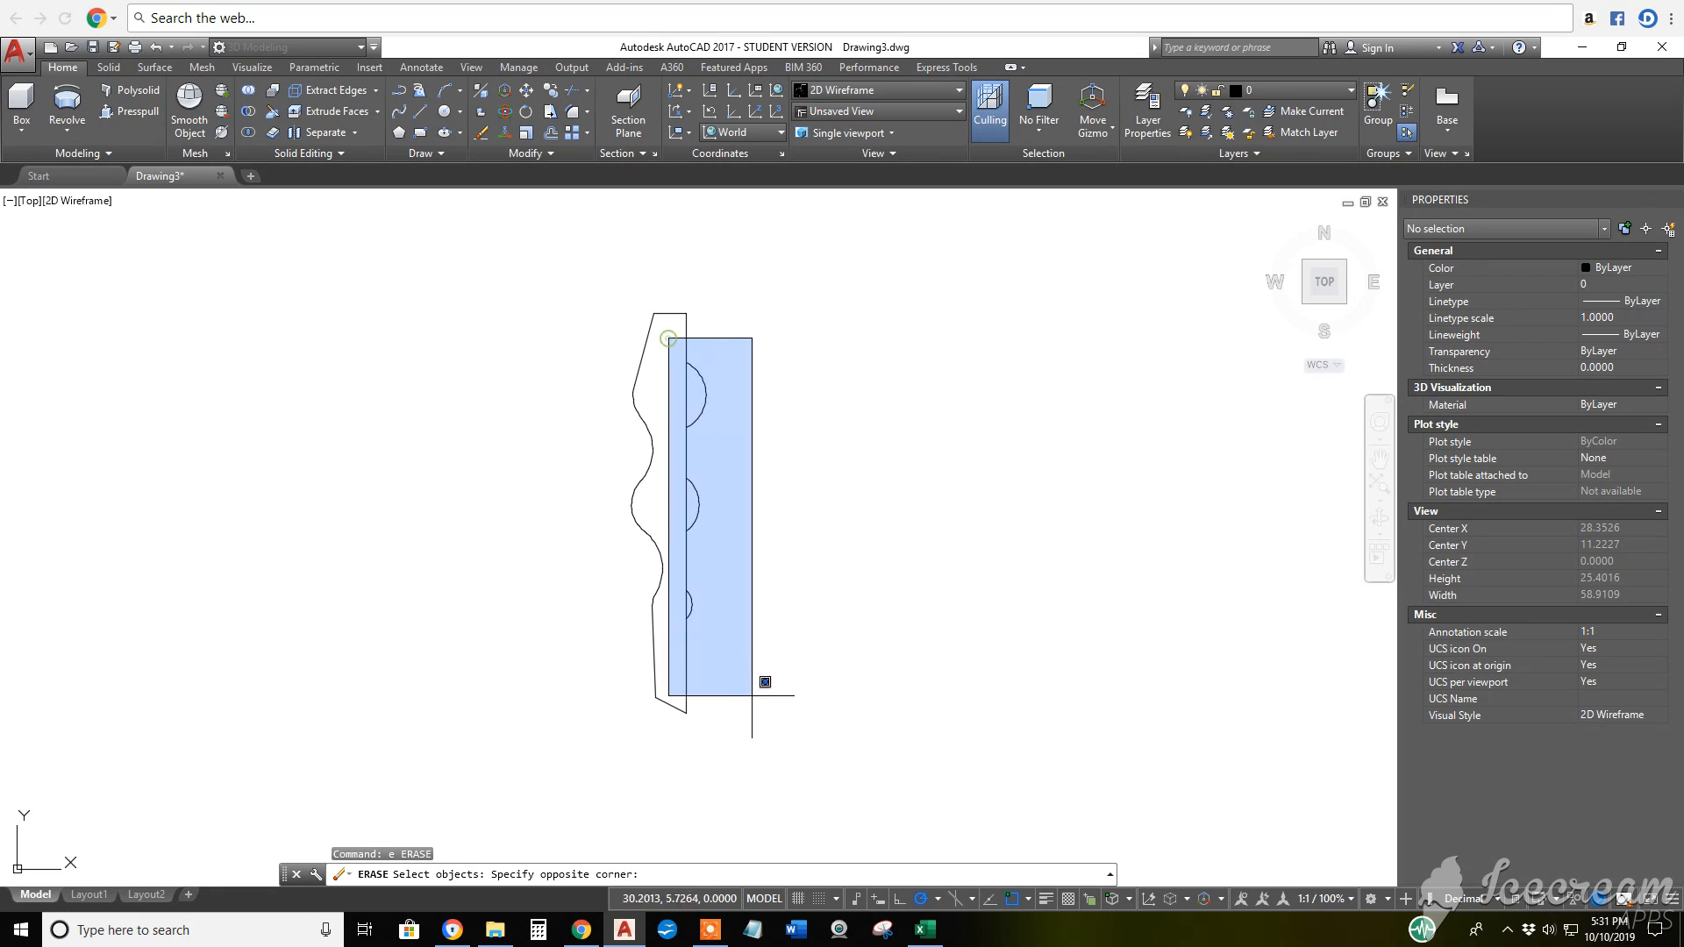
left_click(739, 638)
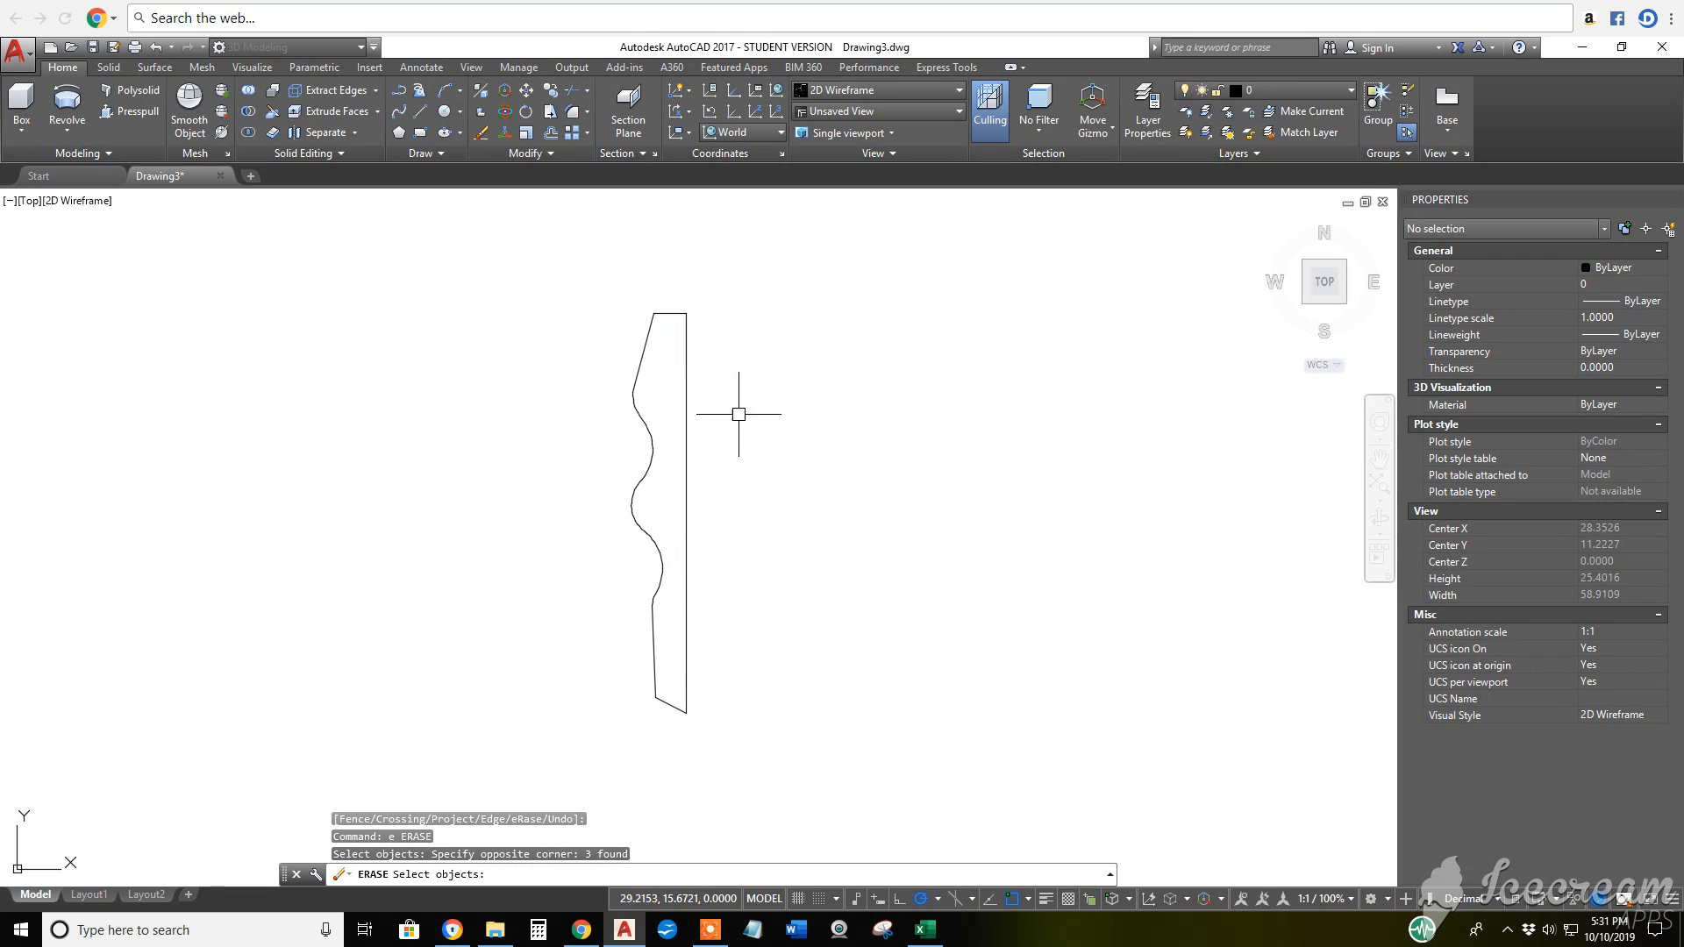
key("Return")
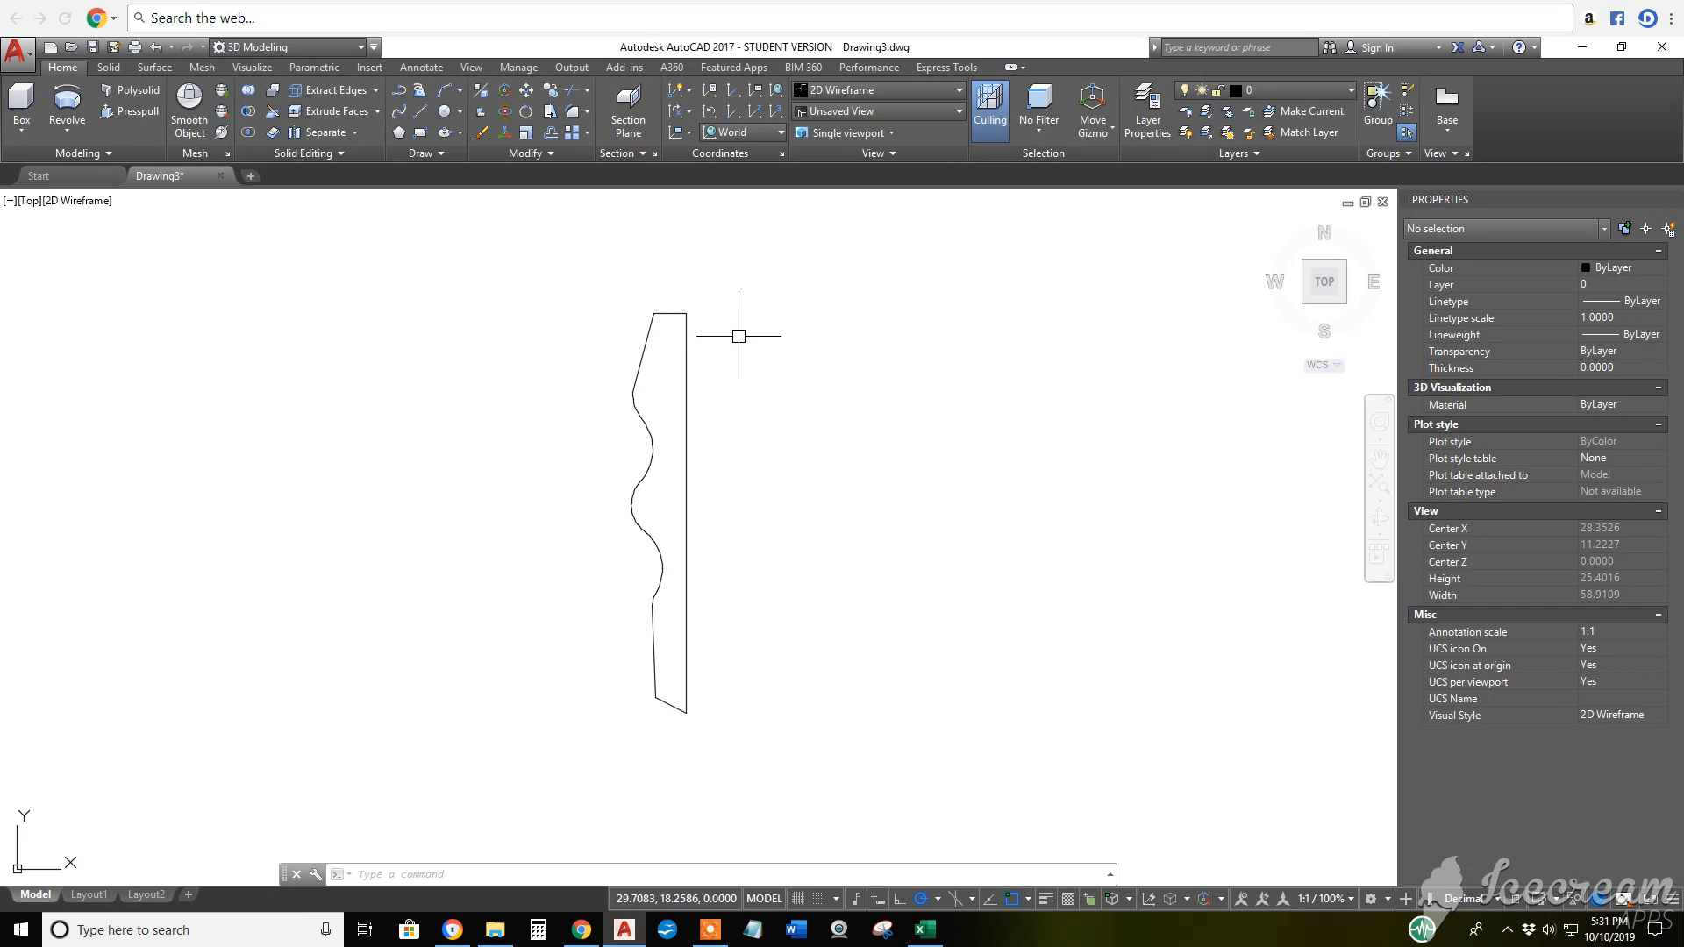
Step: Join all lines and arcs of the closed half-profile into a single polyline
left_click(550, 152)
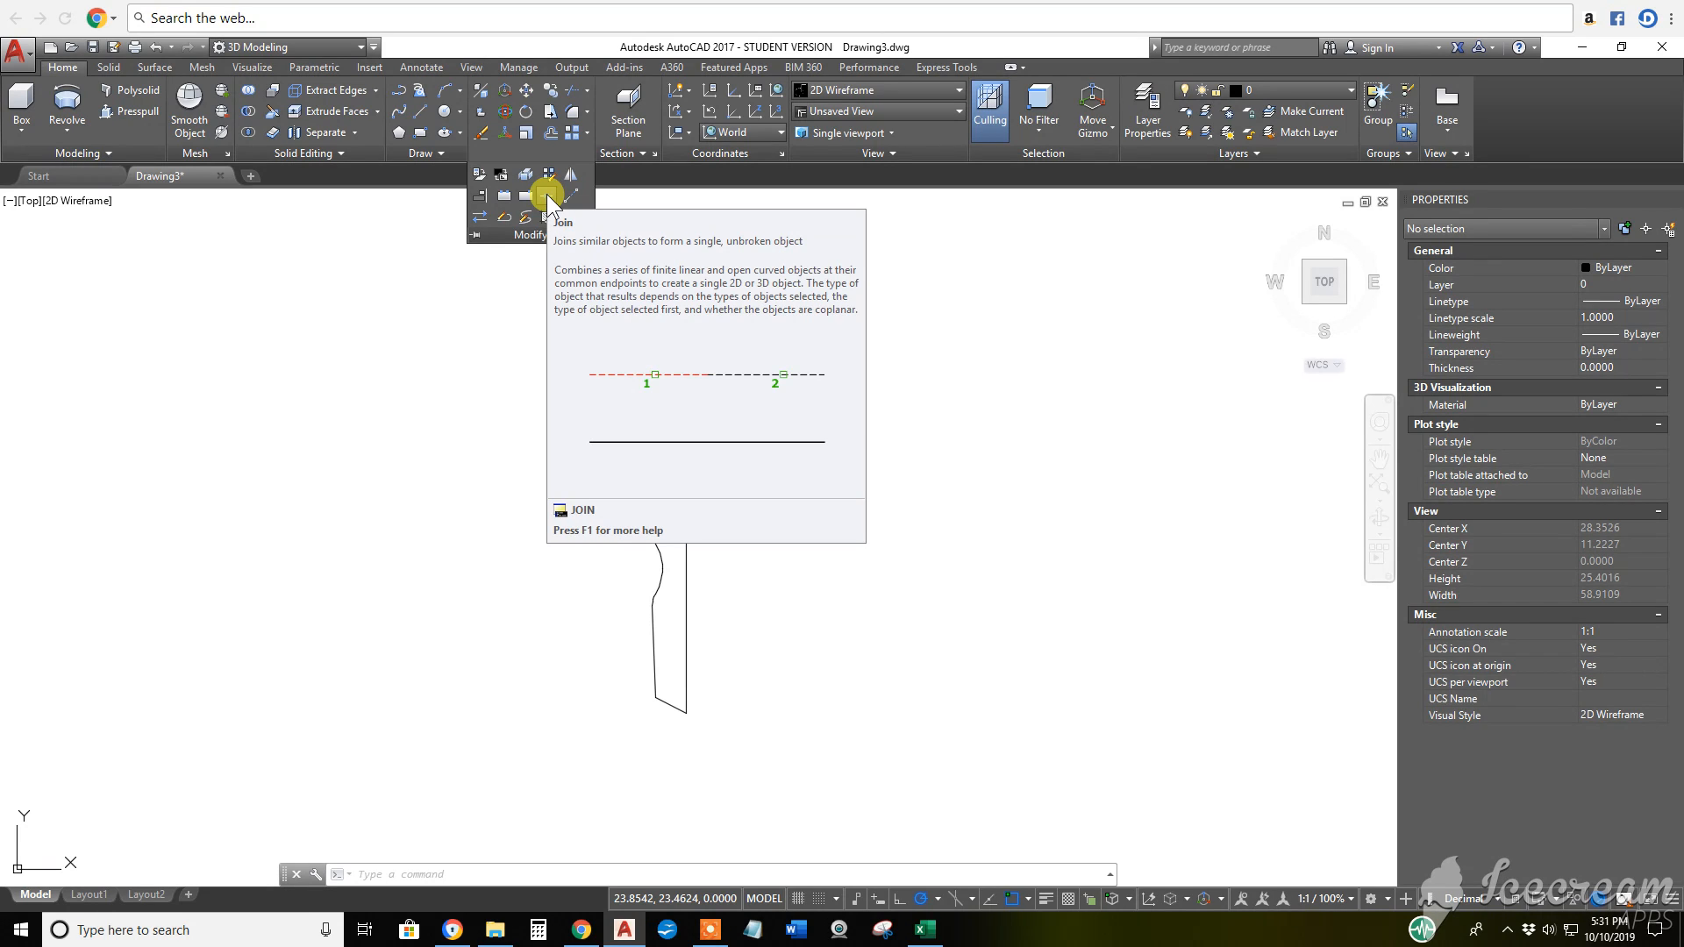
left_click(546, 195)
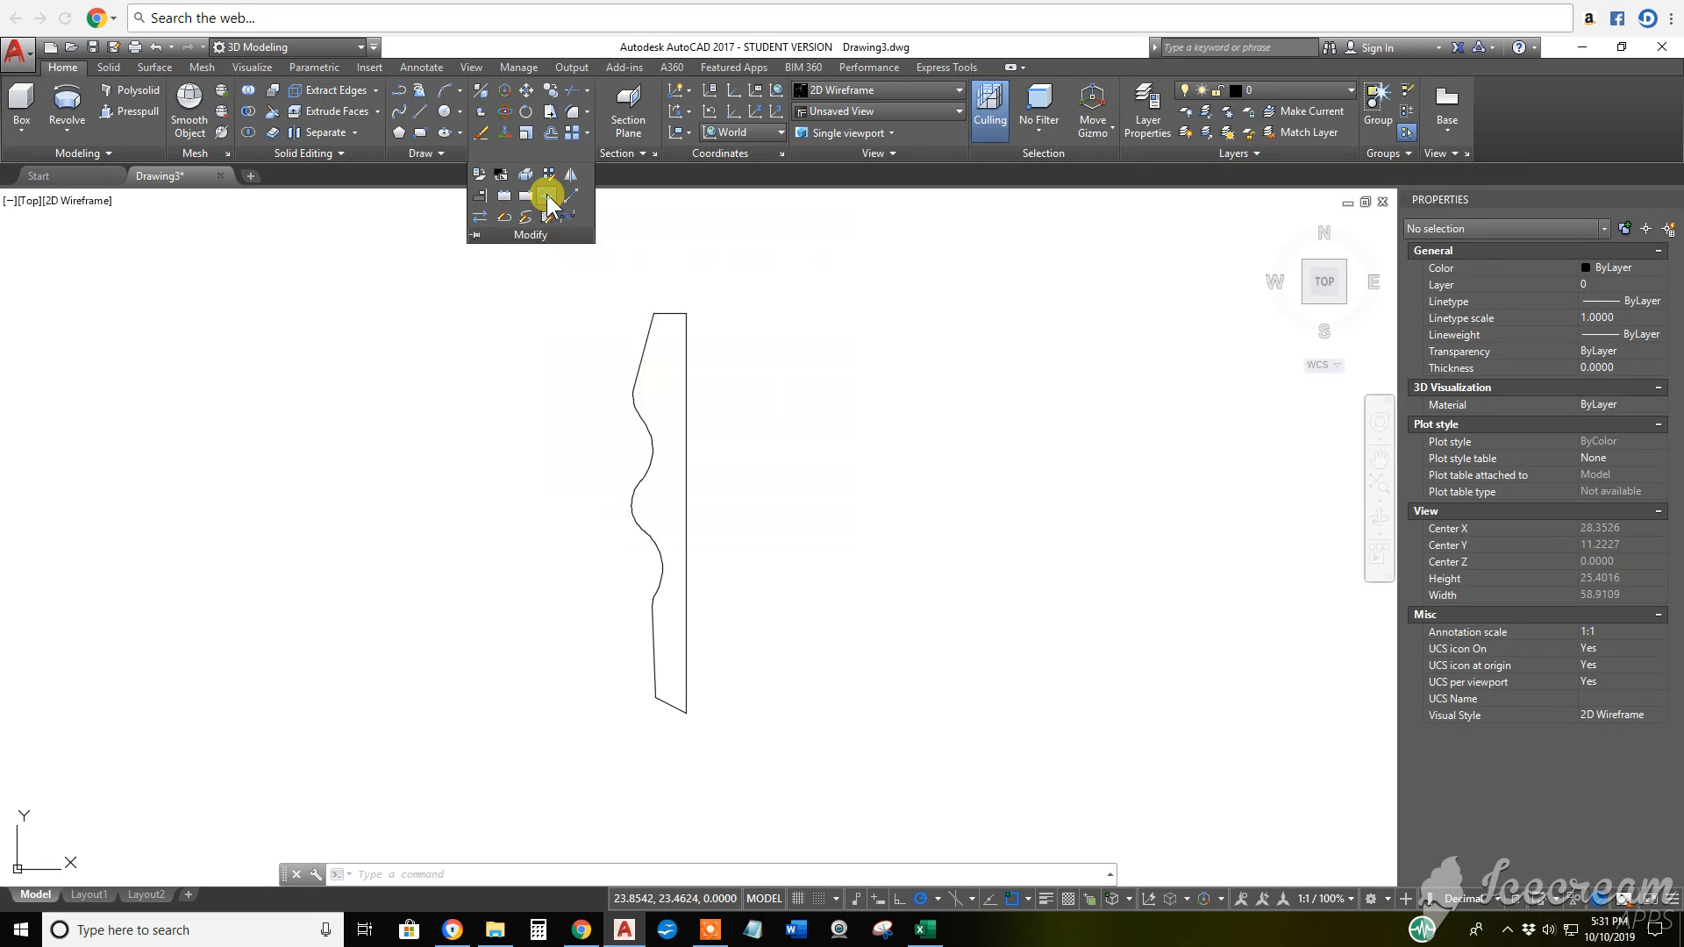
left_click(594, 271)
left_click(866, 748)
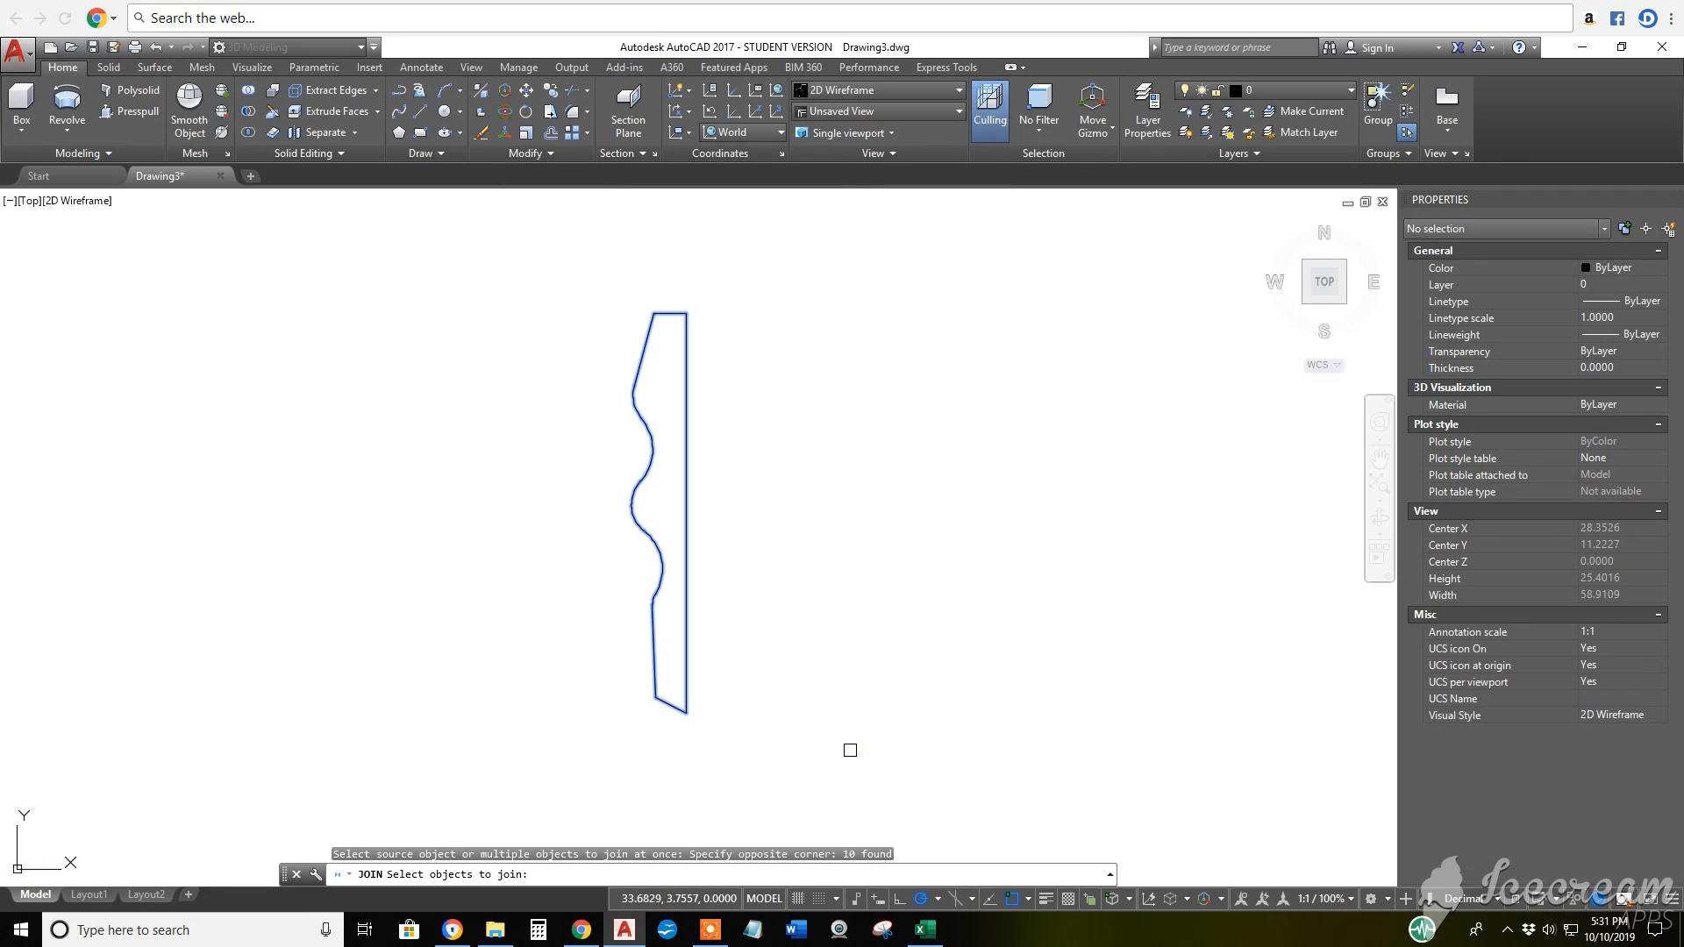
key("Return")
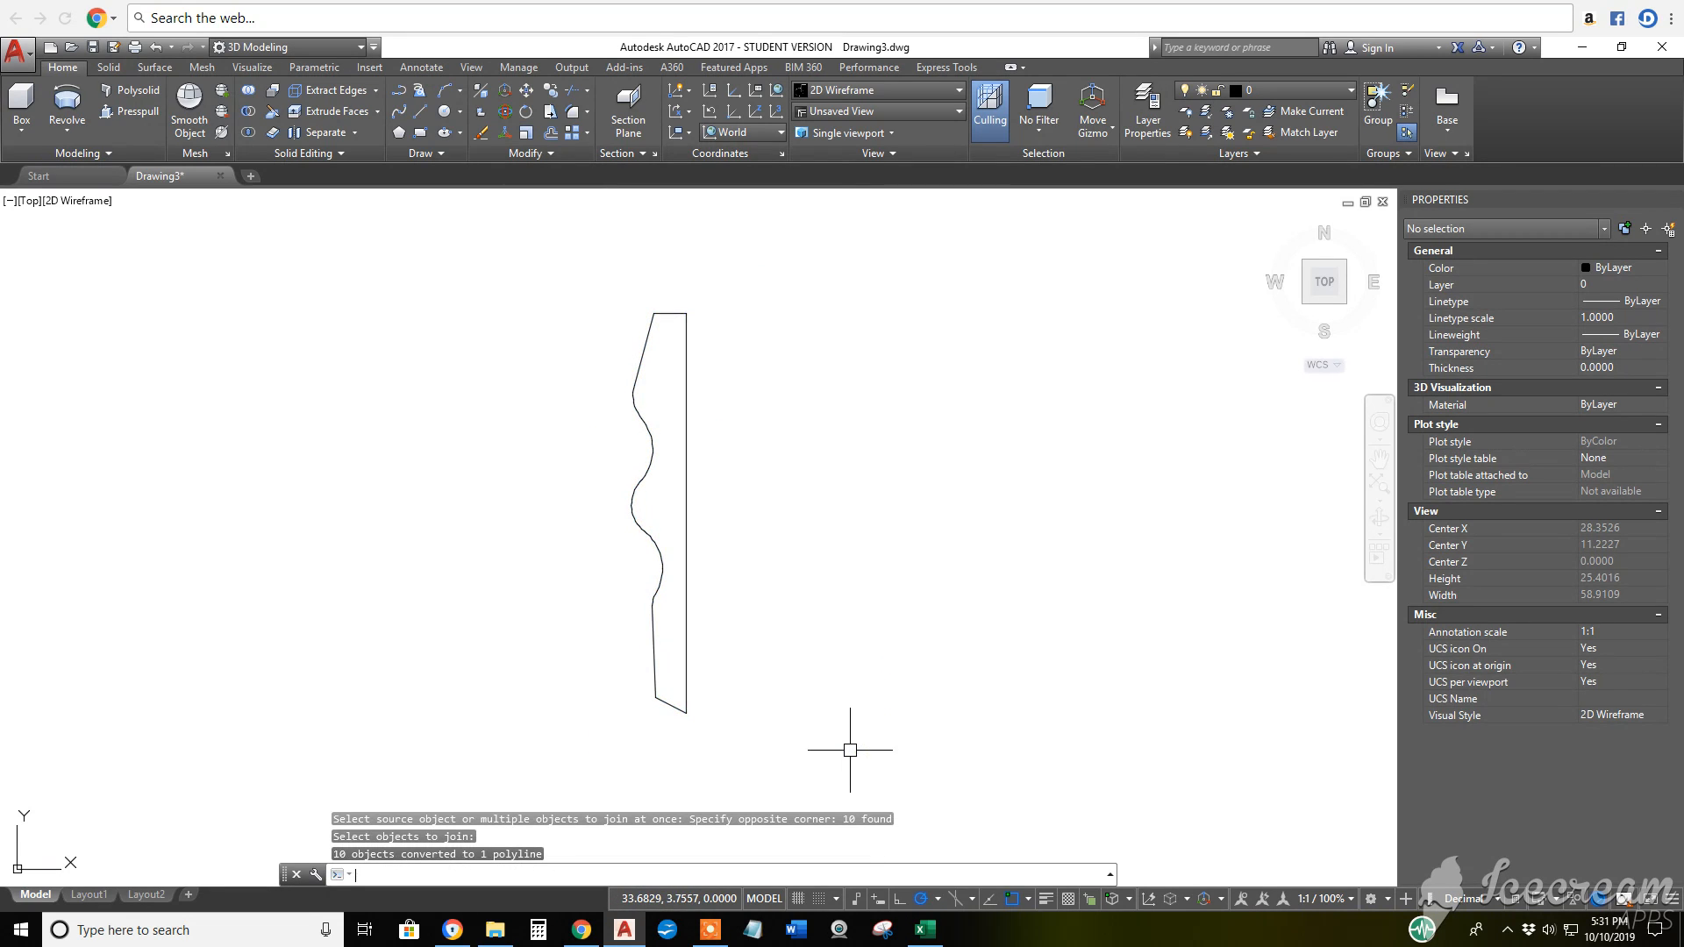
left_click(693, 684)
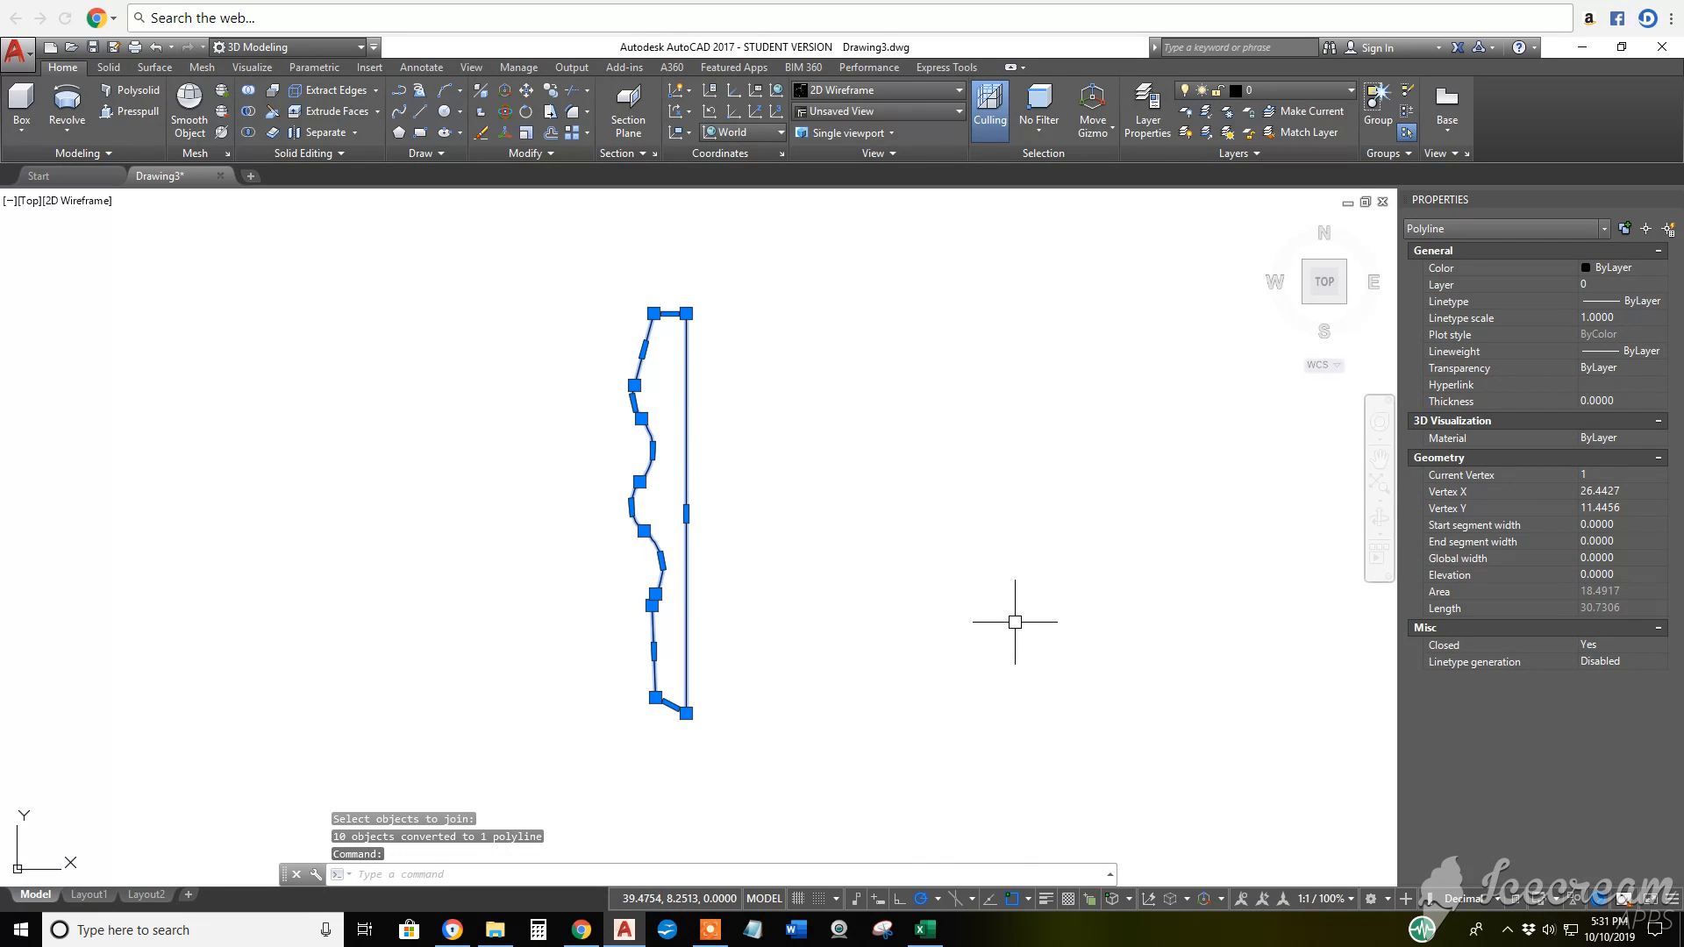
key("Escape")
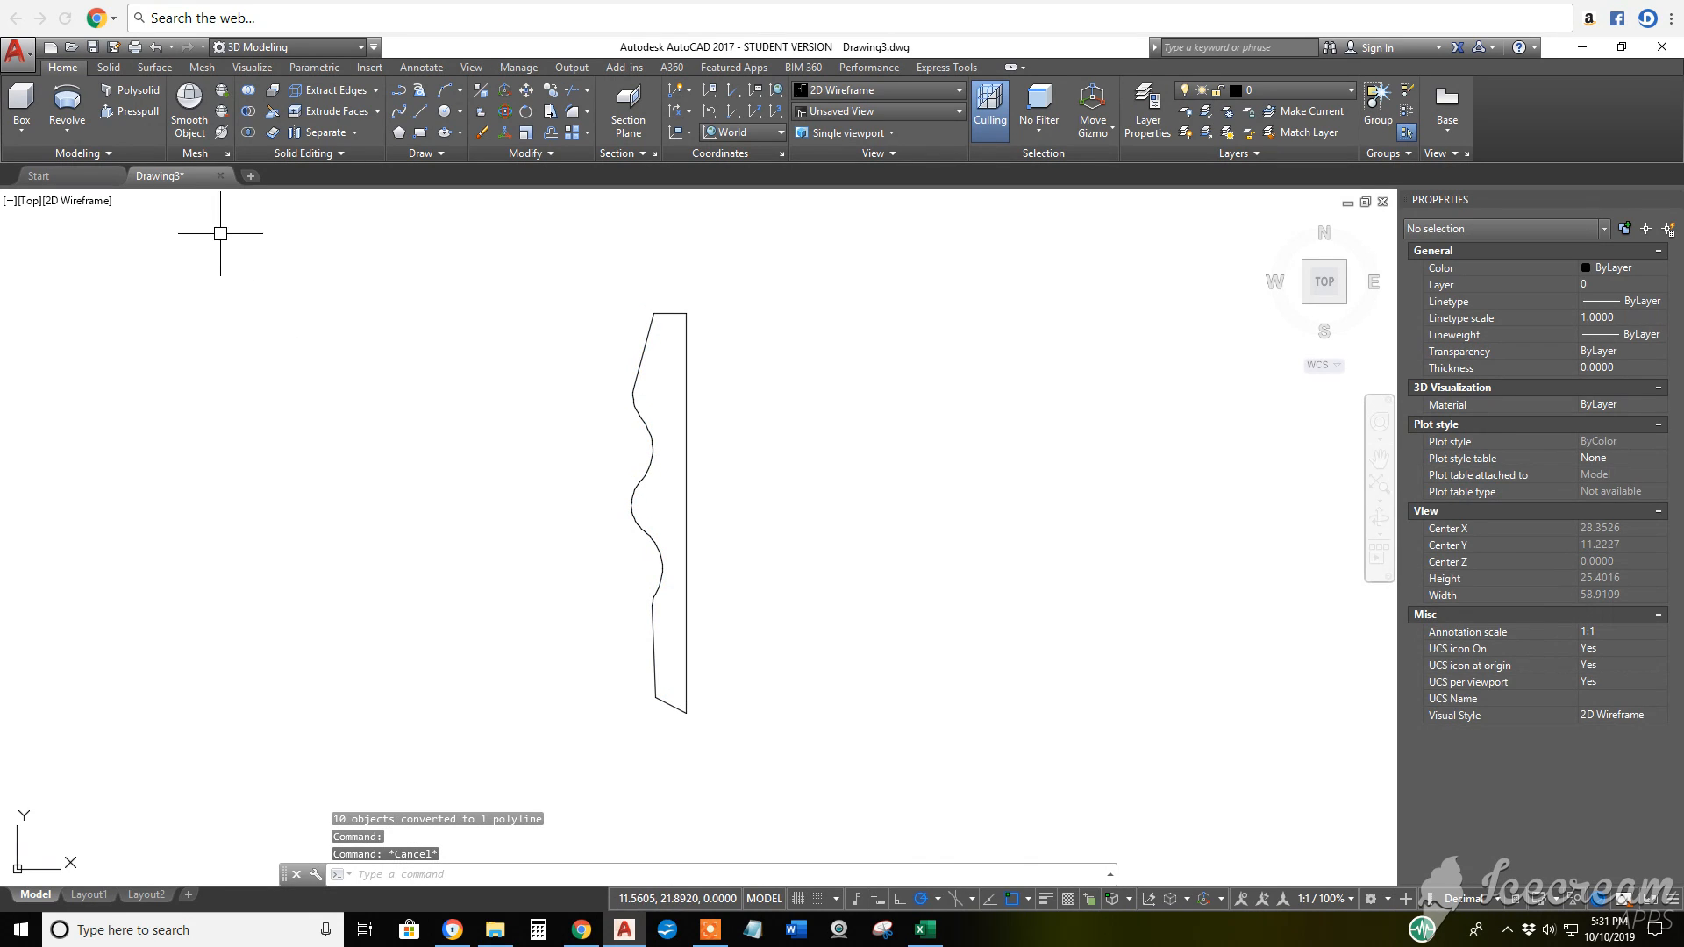
Step: Revolve the profile polyline 360 degrees into a solid about its vertical edge, using the edge's lower and upper endpoints as the axis
left_click(67, 124)
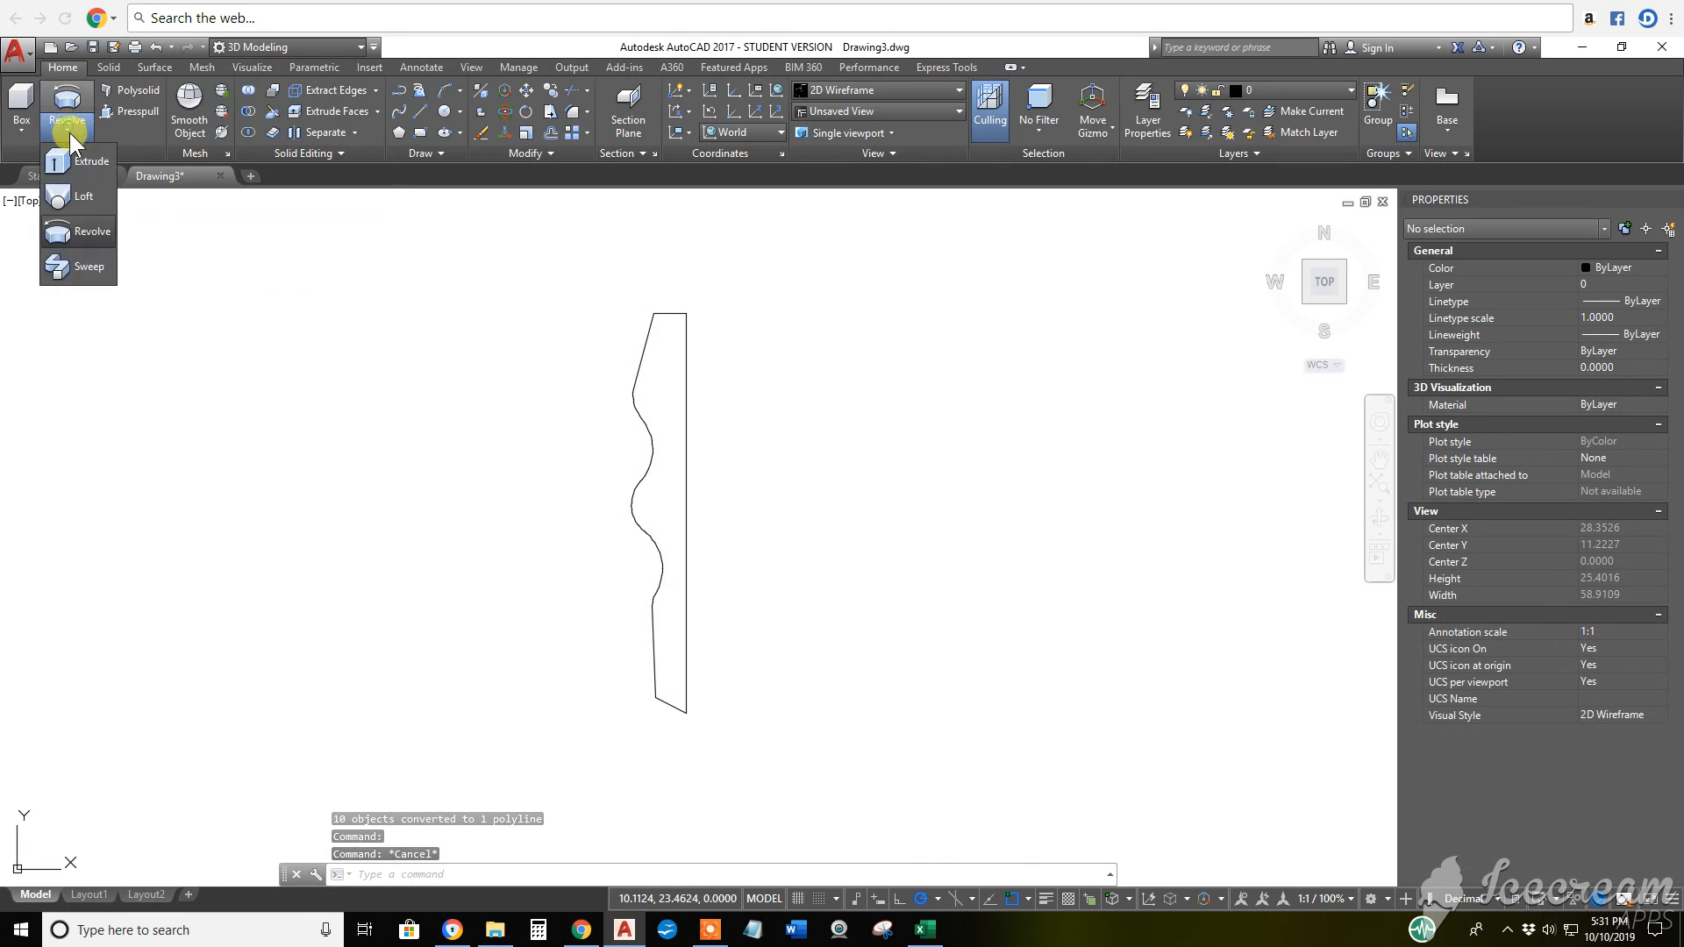
left_click(81, 230)
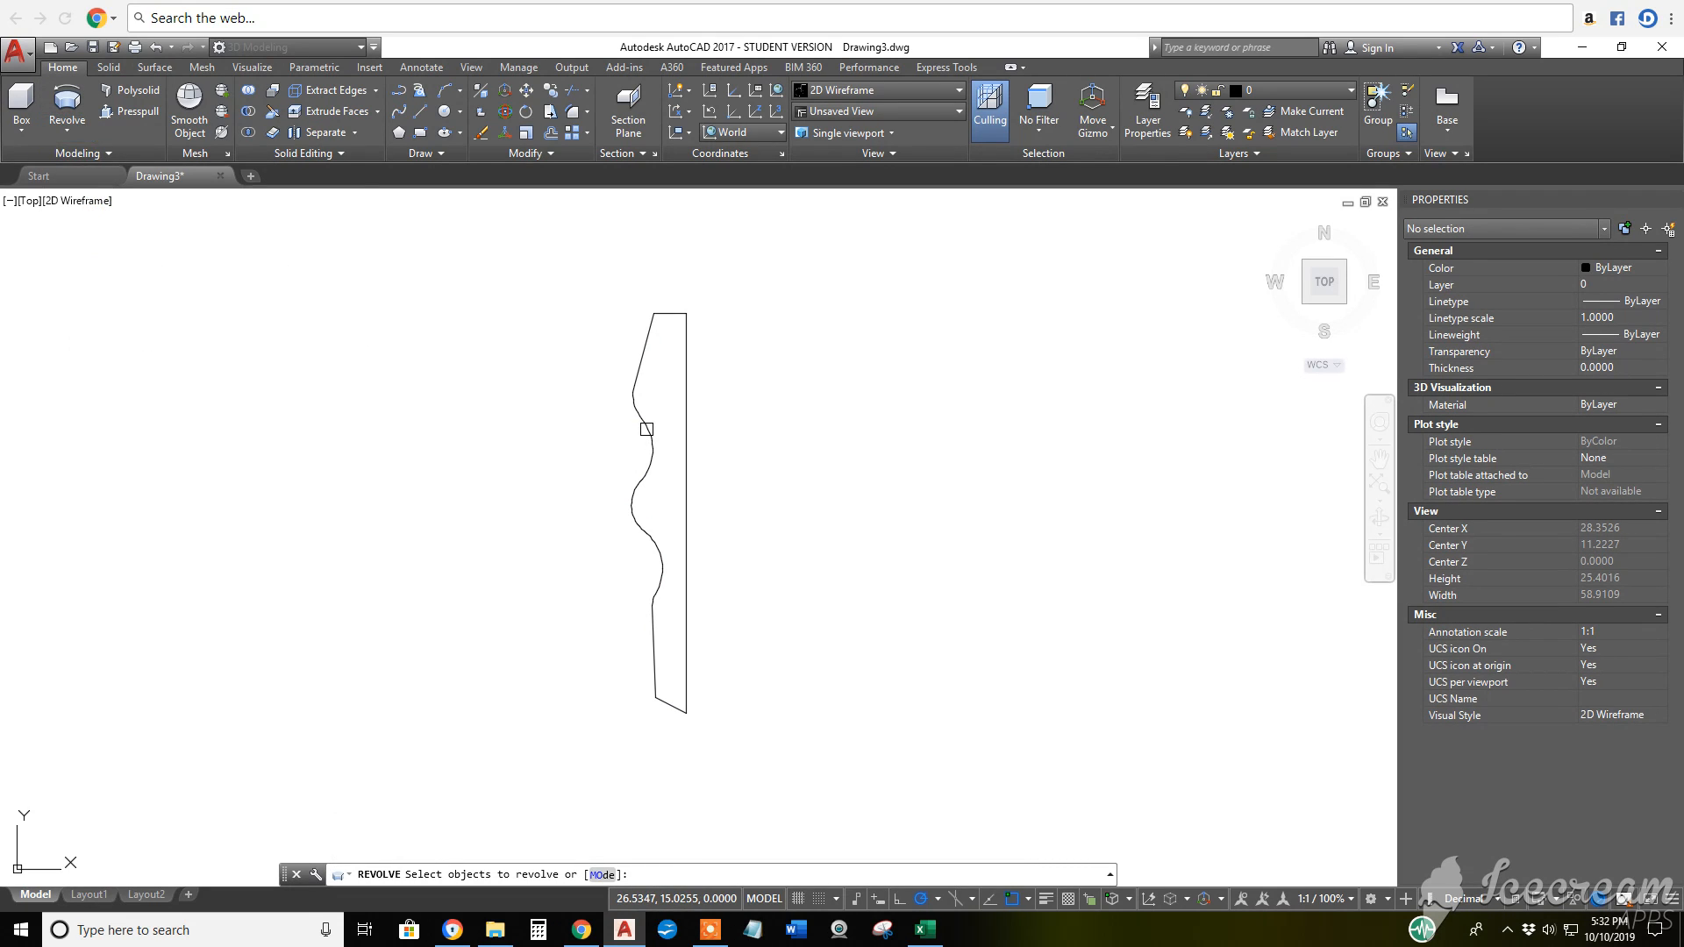
left_click(647, 429)
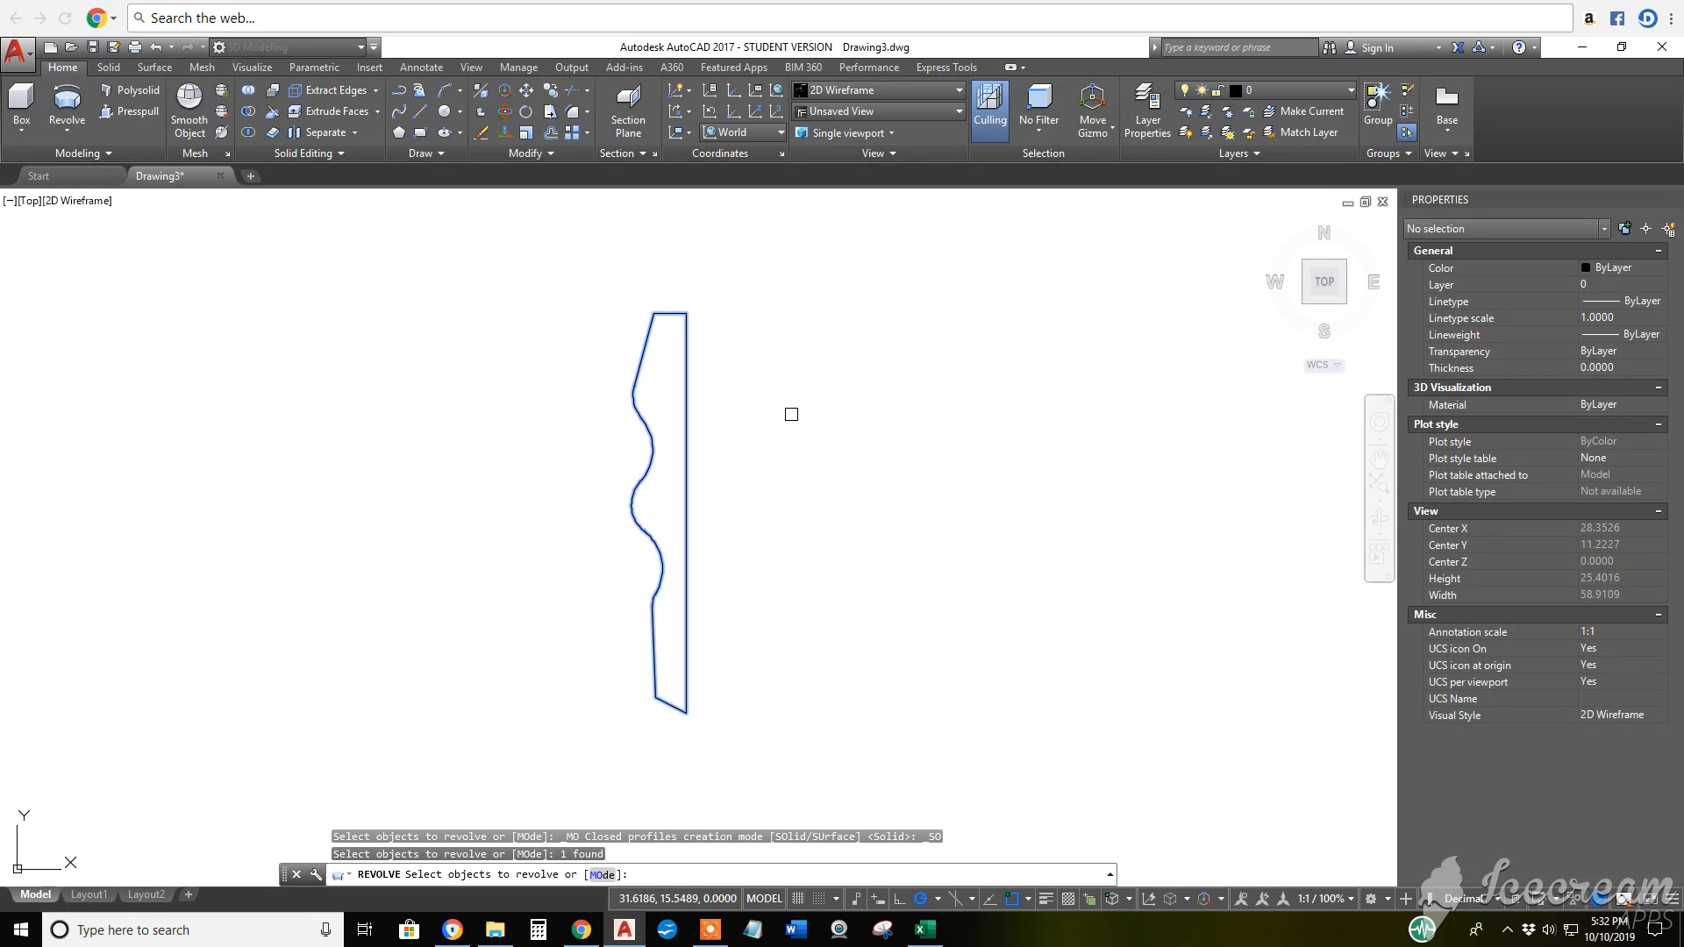
key("Return")
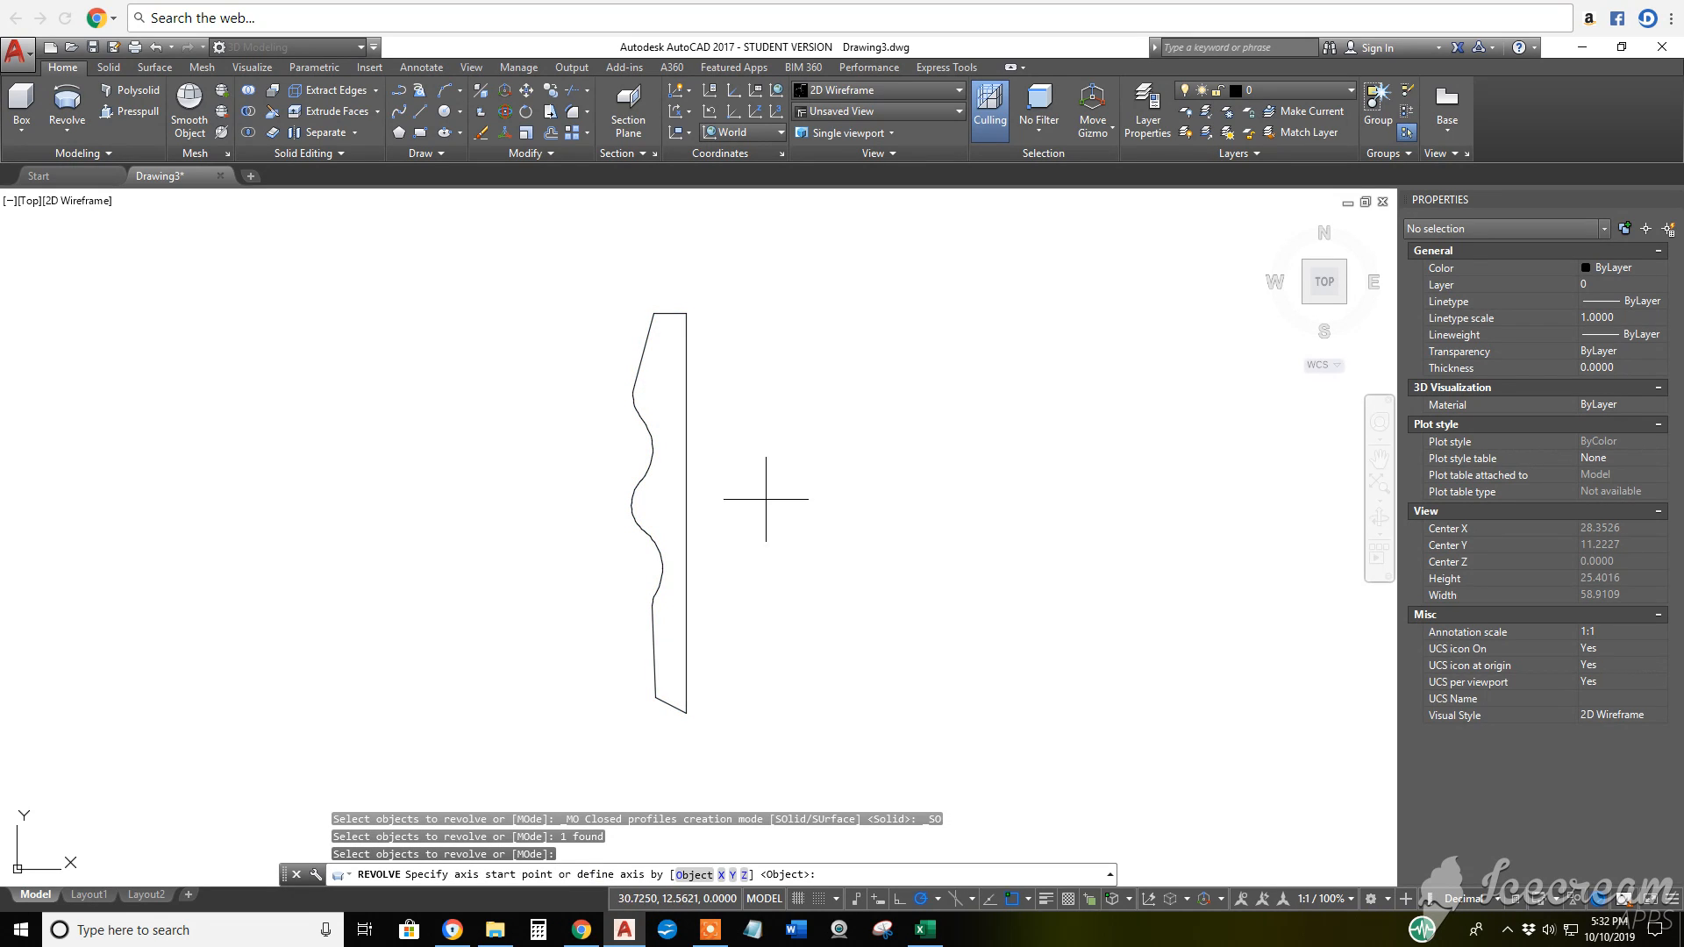
left_click(686, 713)
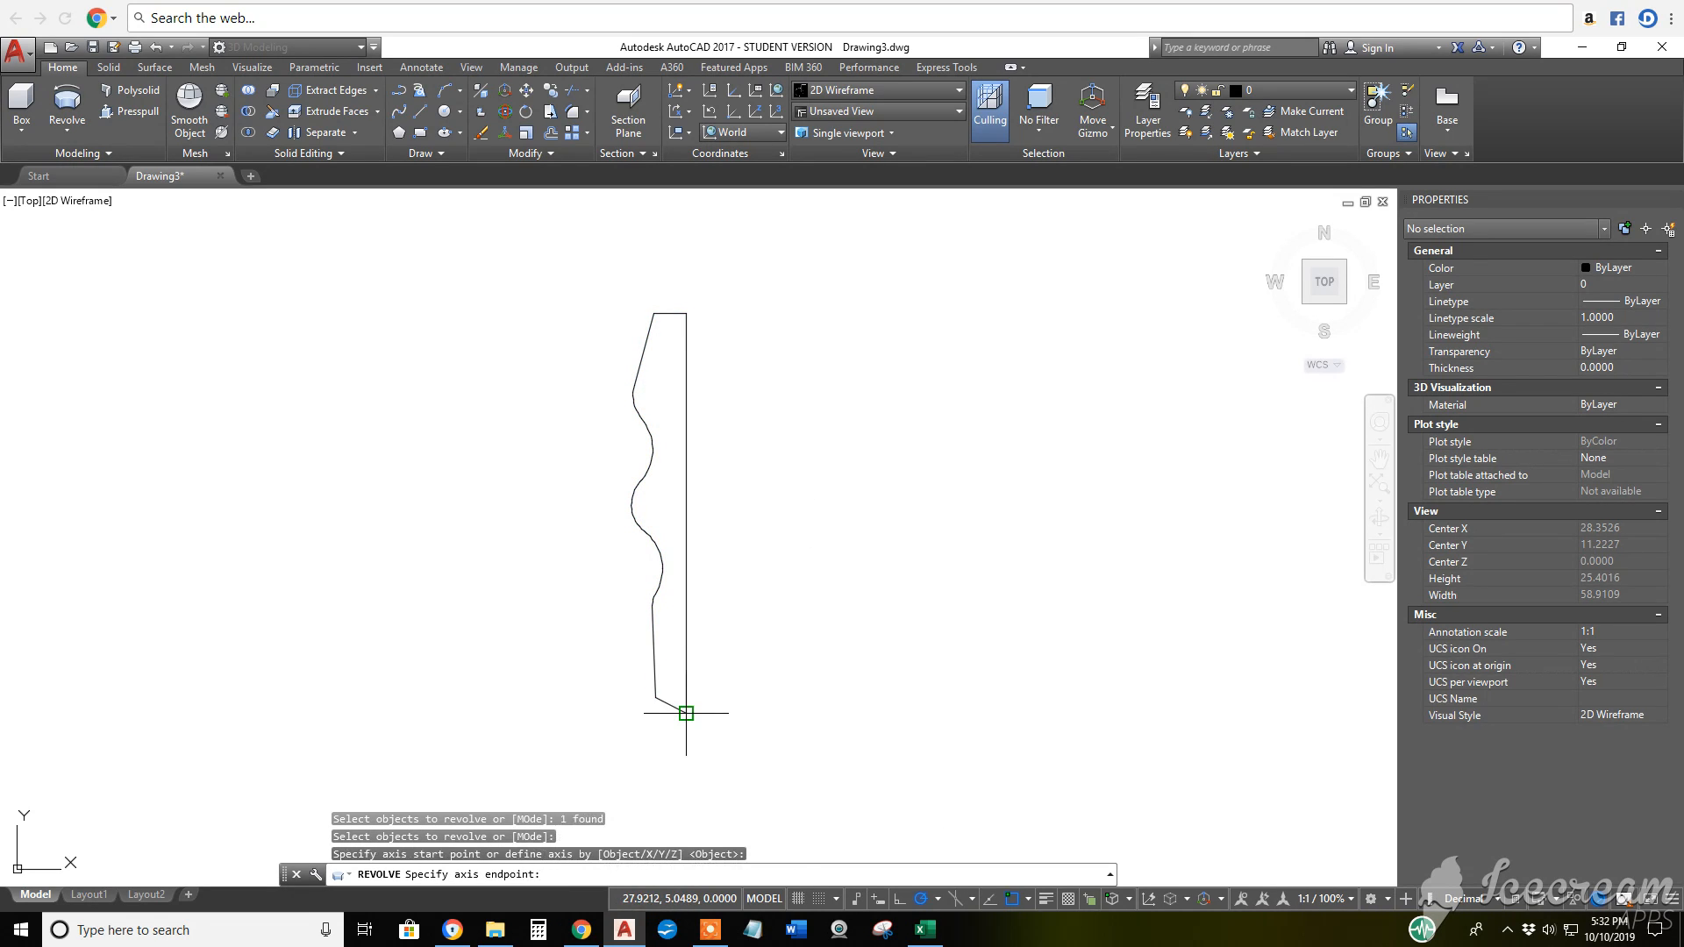
left_click(686, 313)
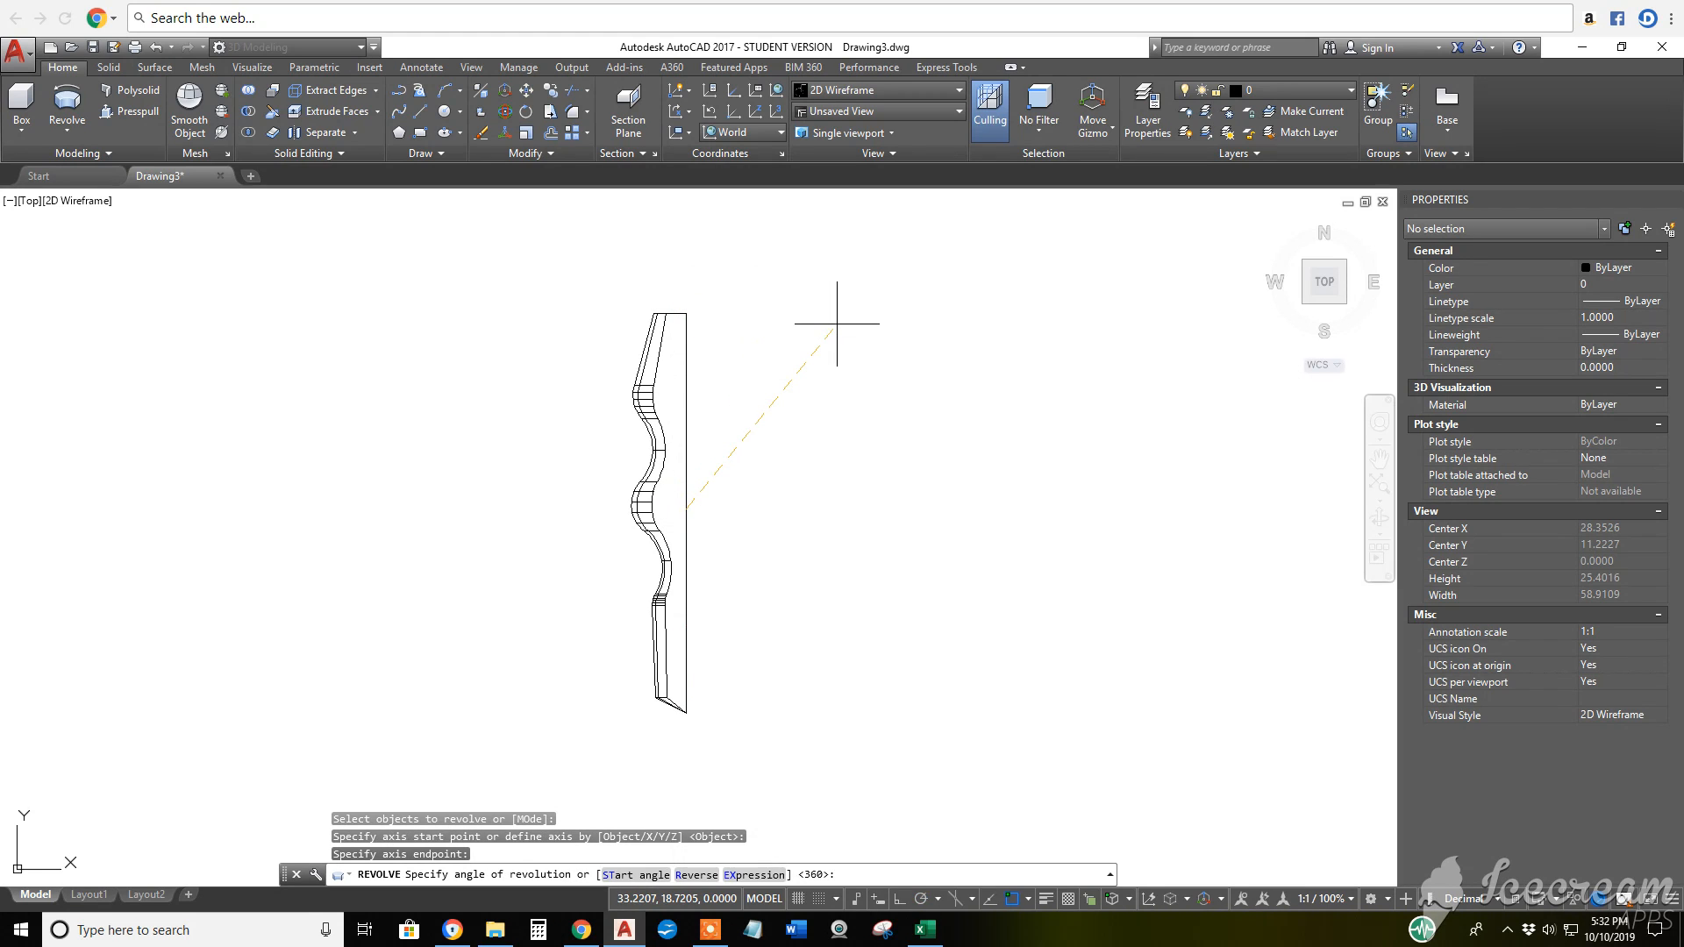
key("Return")
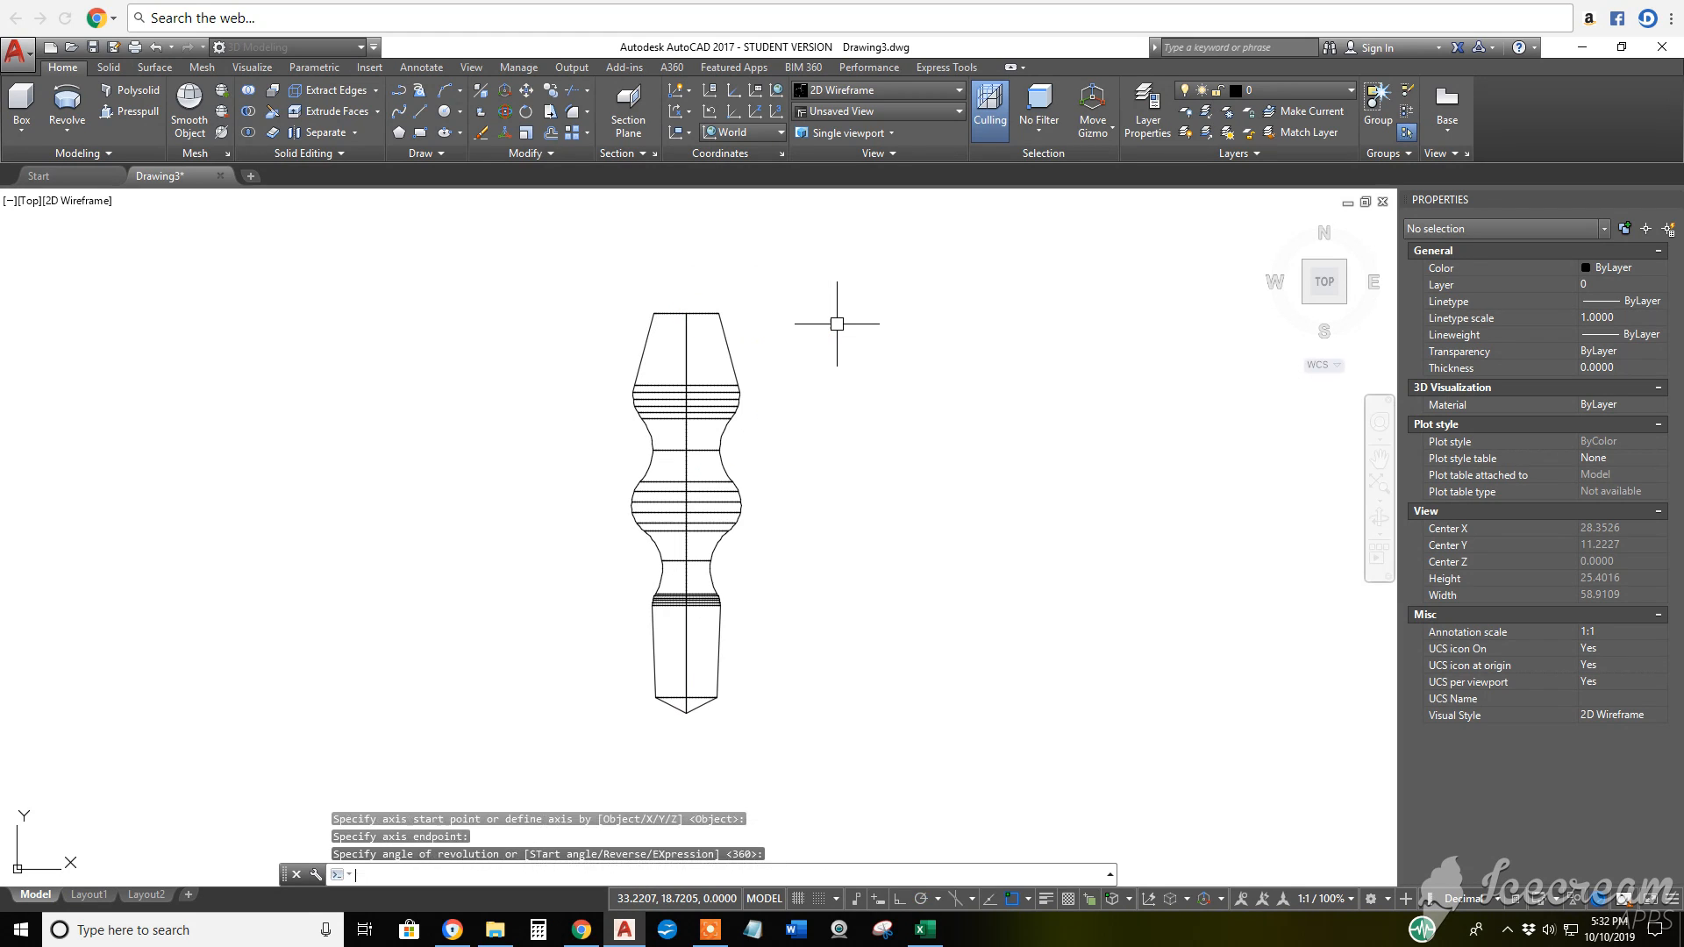
Step: Preview the revolved solid from an angle in the Hidden and X-ray visual styles, finishing with the Realistic style
left_click(1379, 517)
left_click_drag(801, 571, 525, 425)
right_click(602, 365)
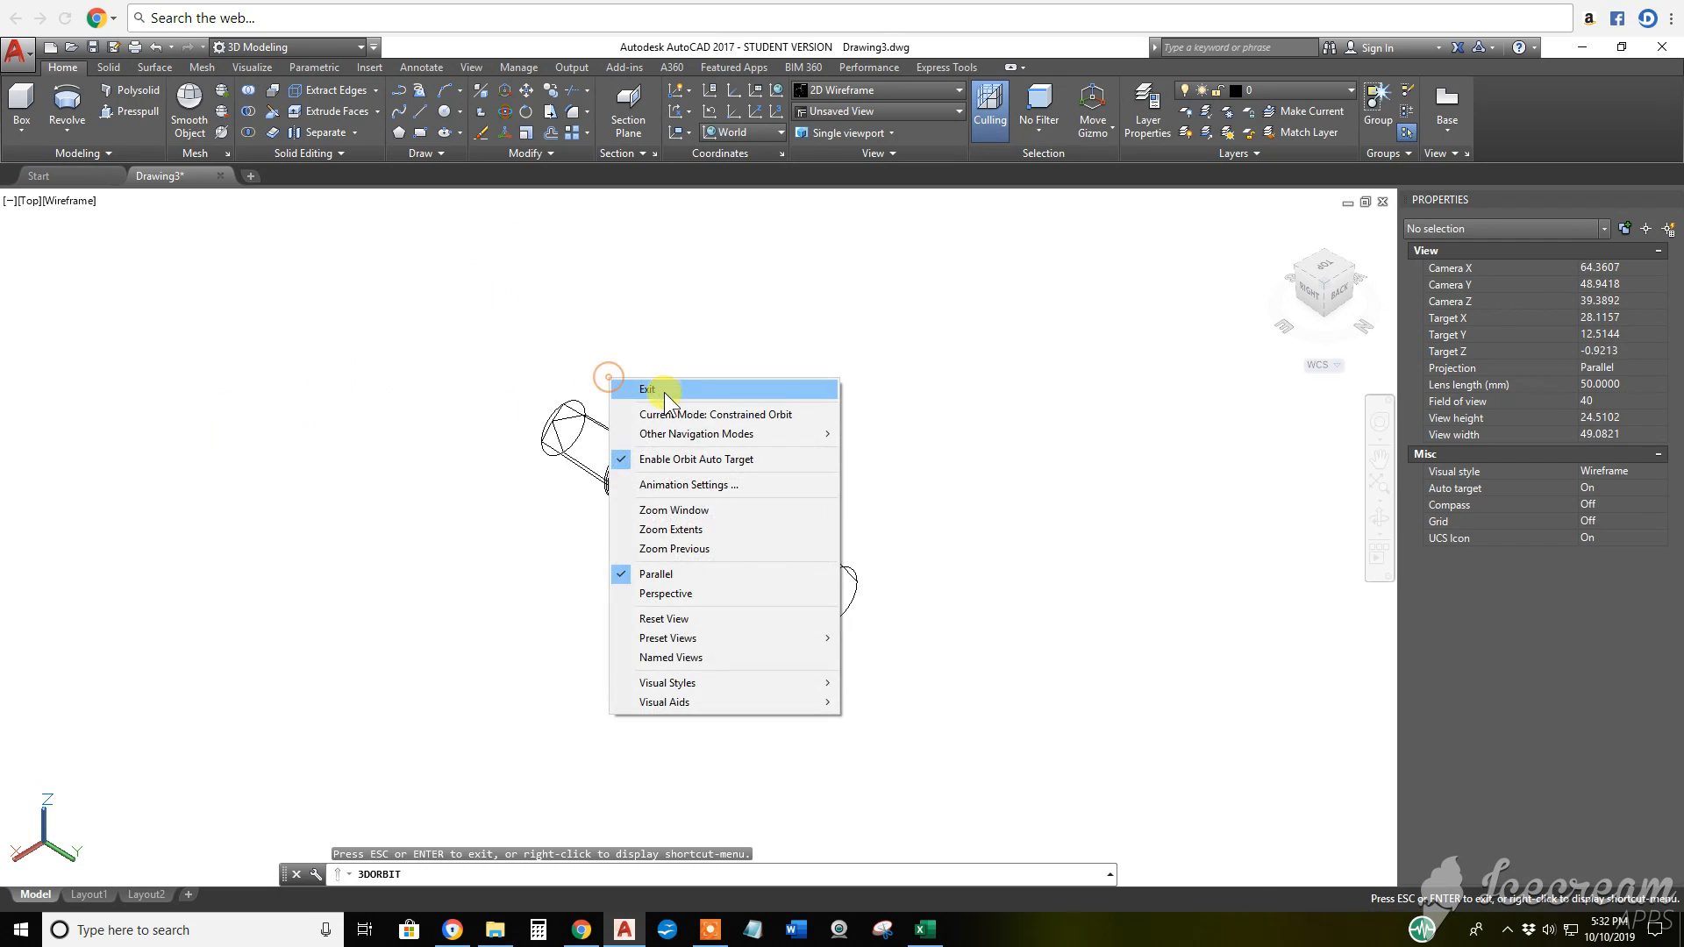
left_click(665, 392)
left_click(118, 201)
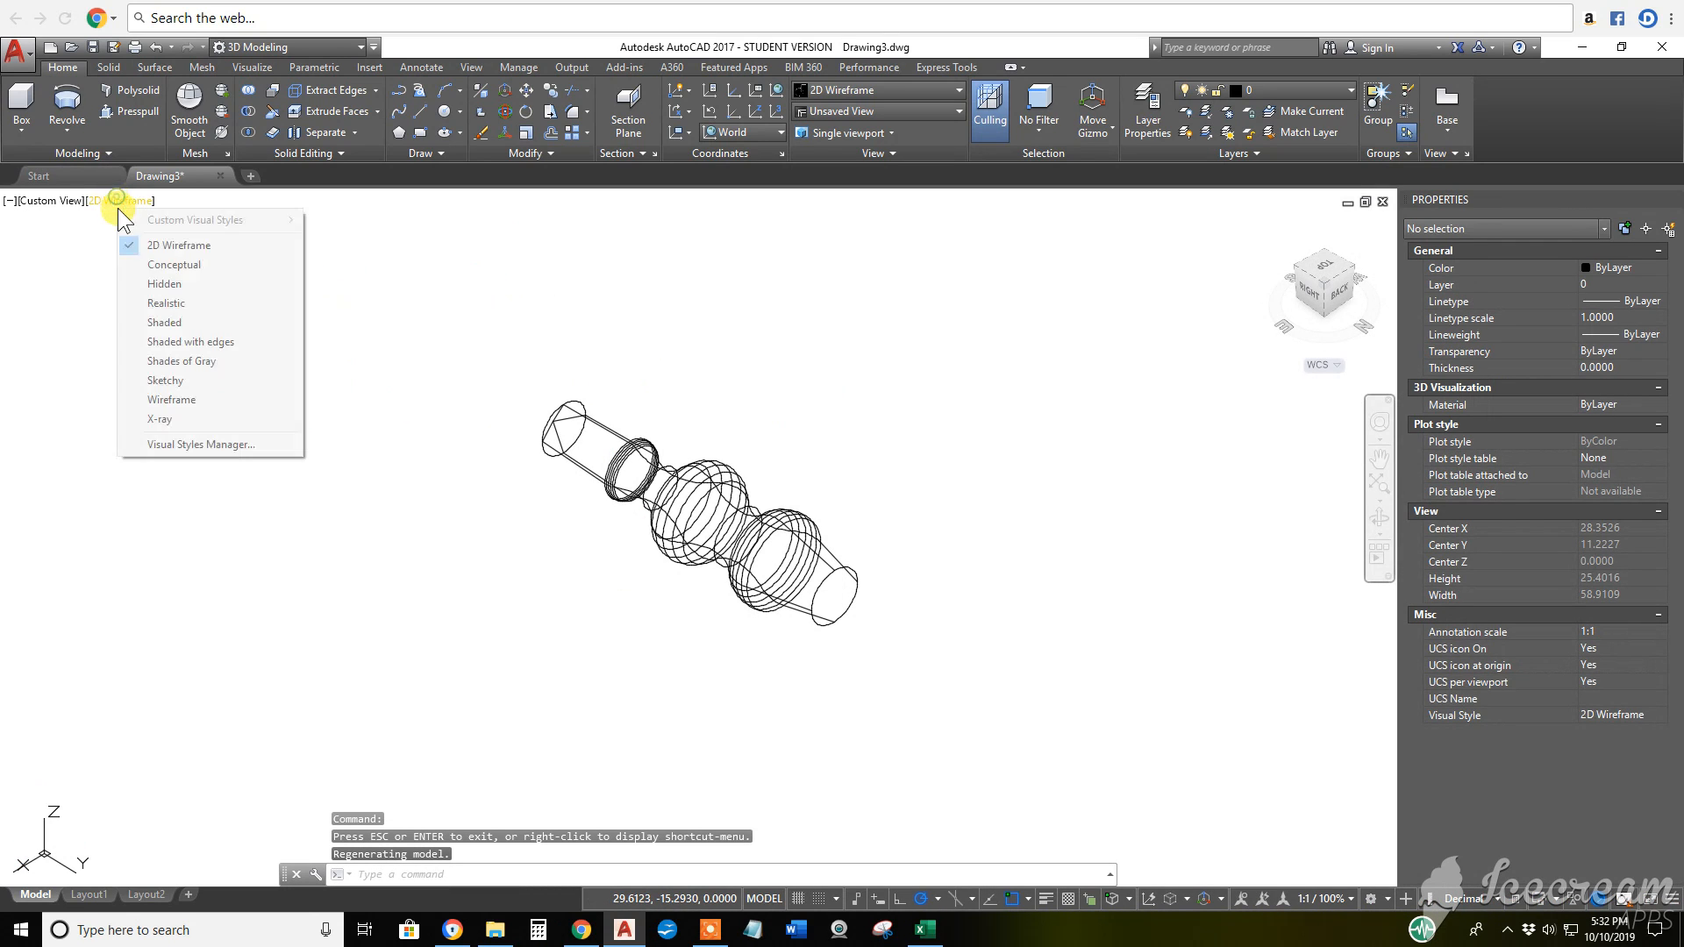
left_click(166, 286)
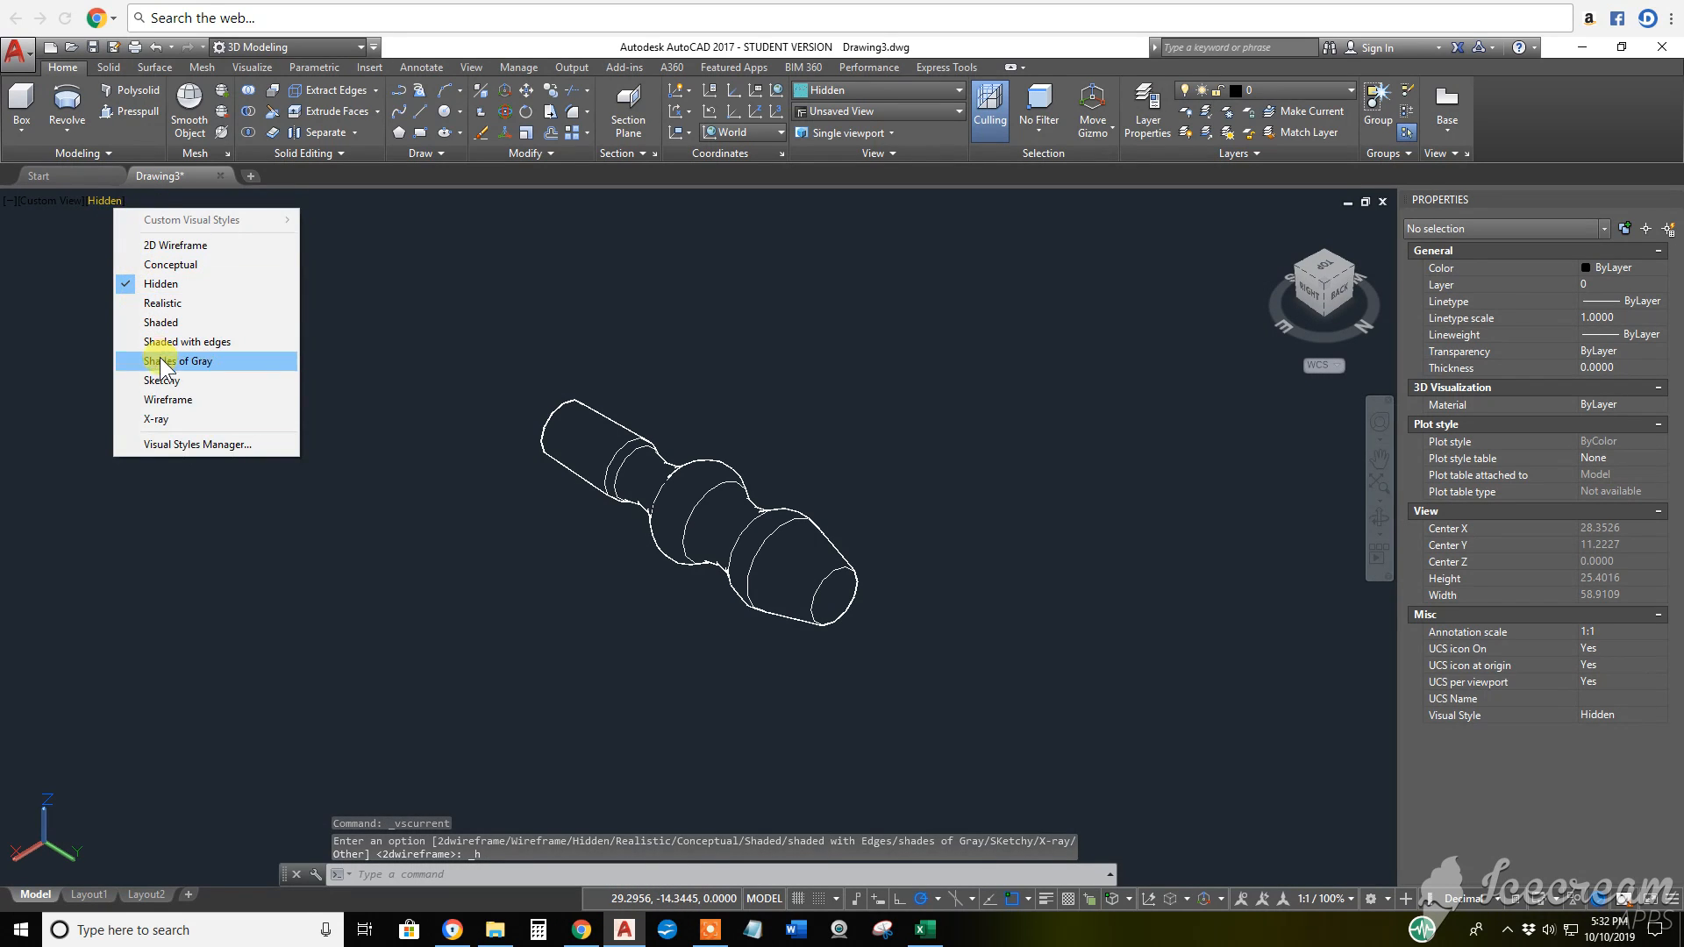
left_click(160, 415)
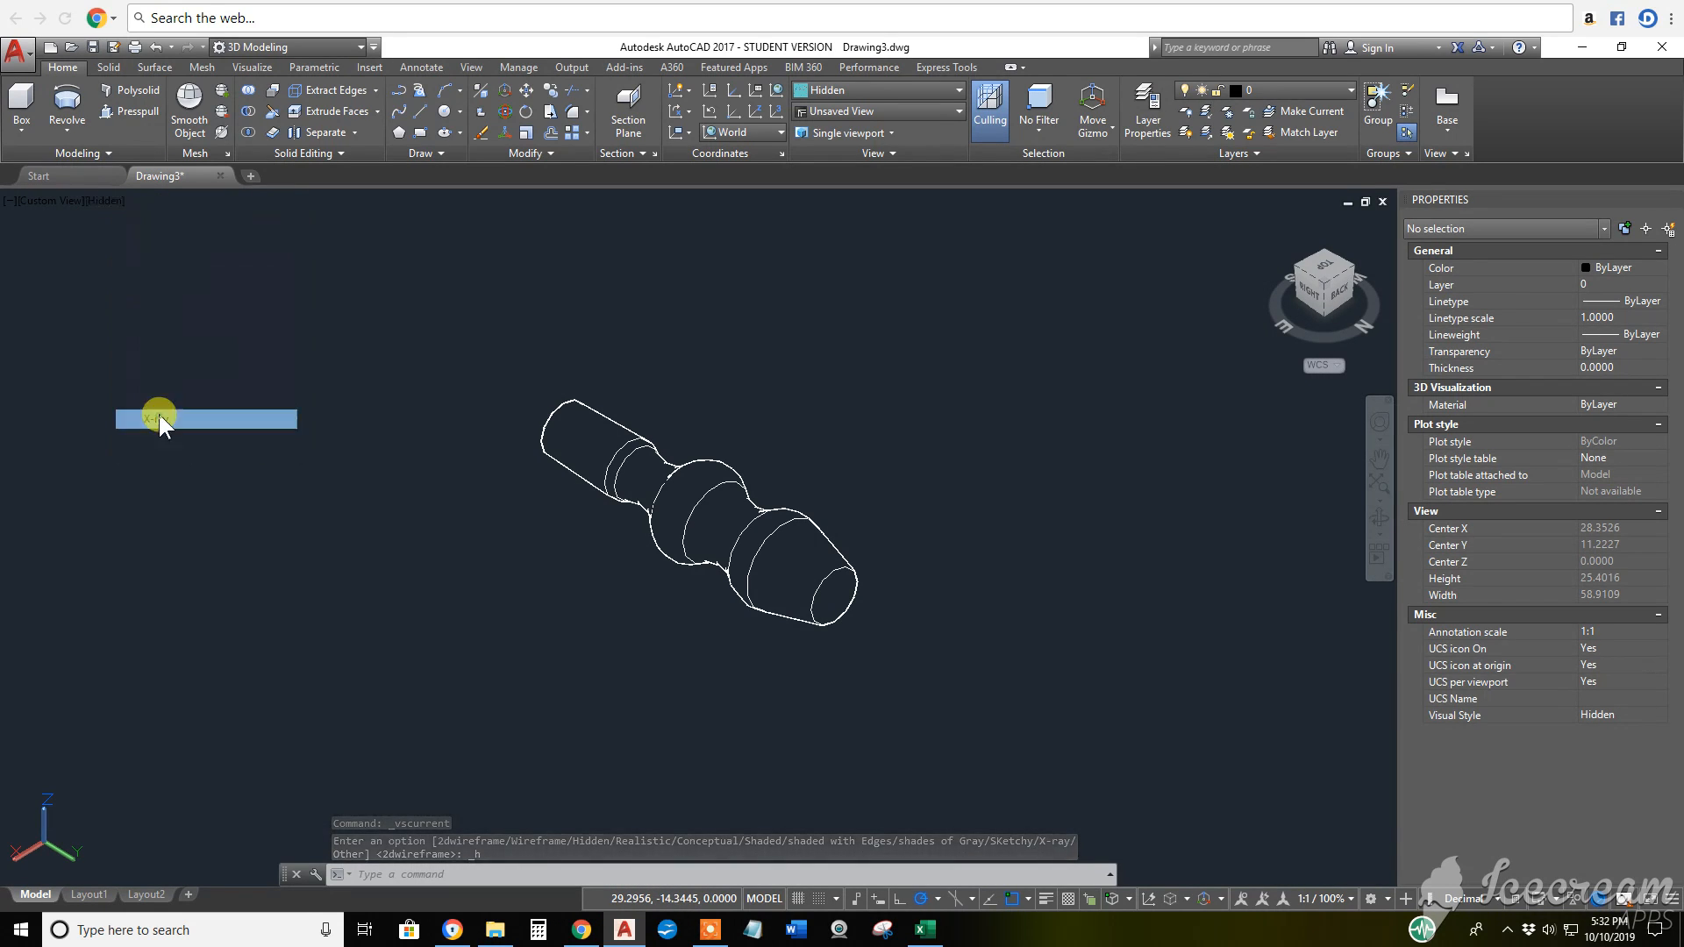
left_click(99, 201)
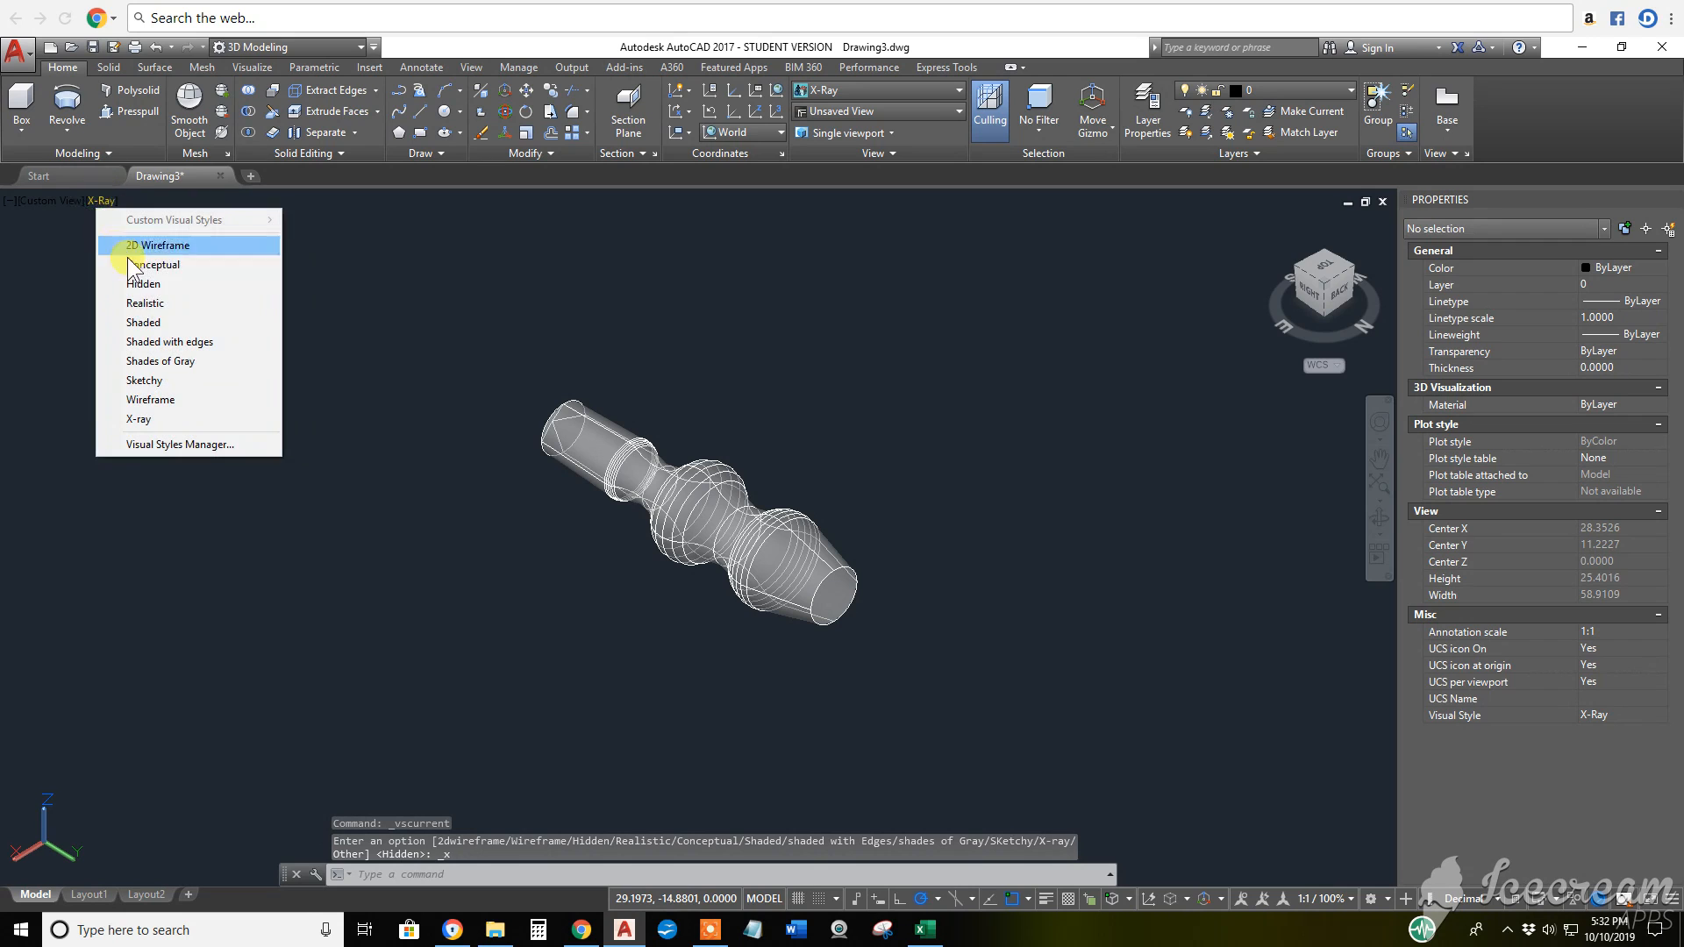
left_click(145, 302)
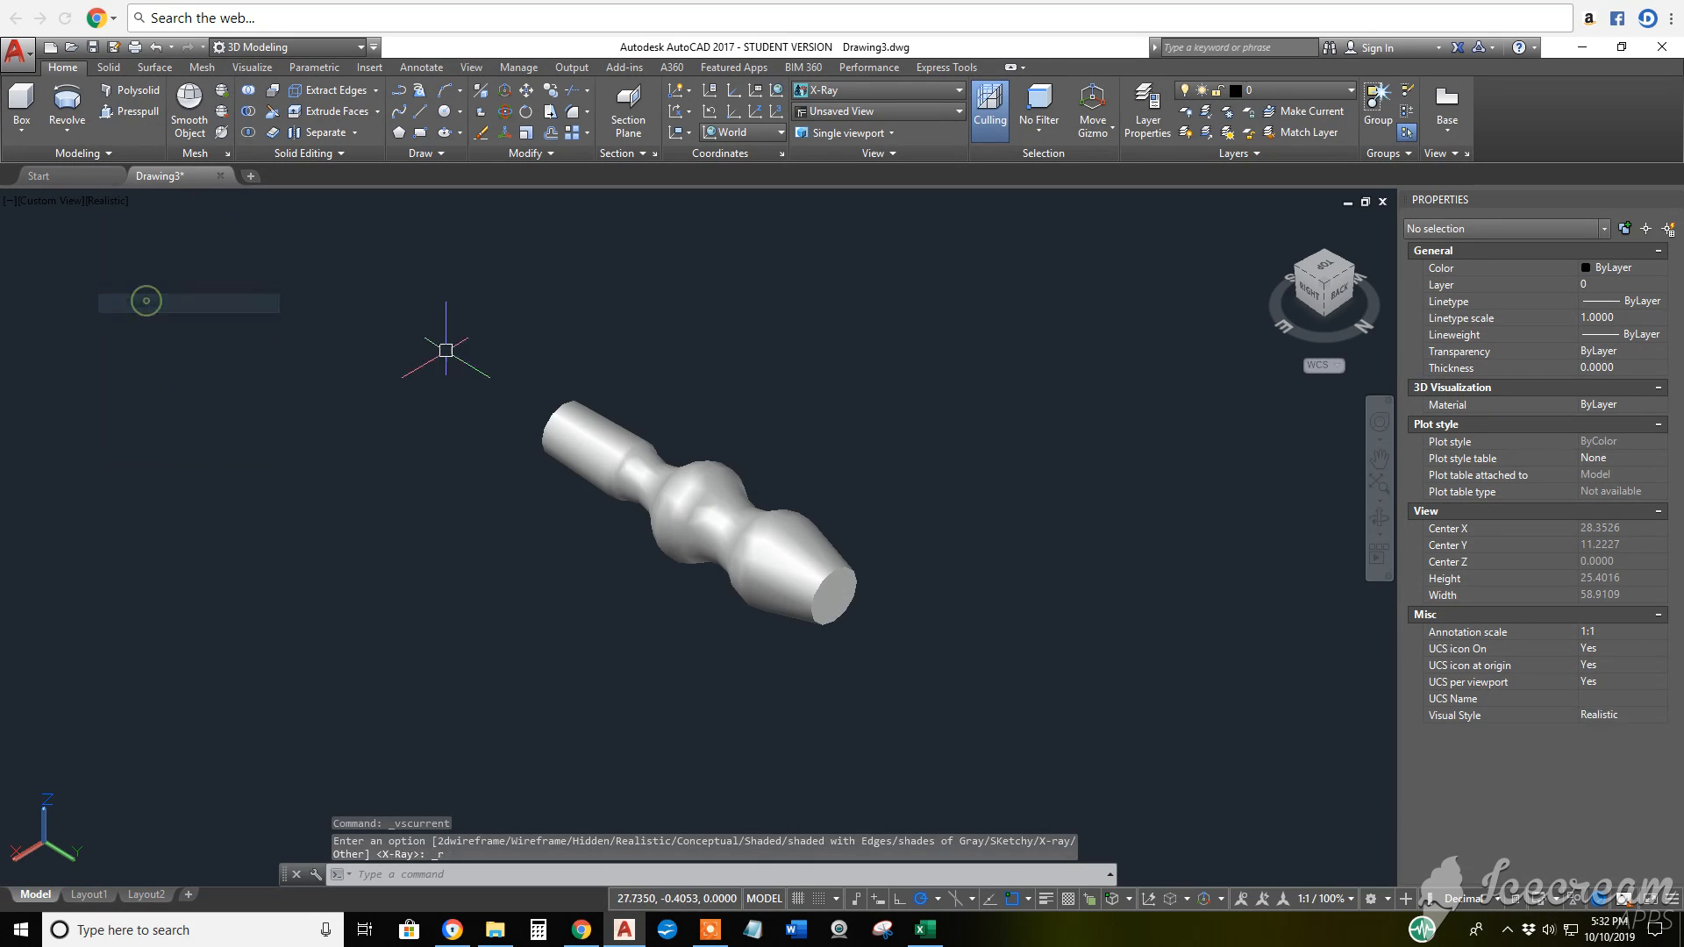
Step: Orbit around the shaded solid to examine its turned shape from another side
left_click(1378, 517)
left_click_drag(940, 508, 824, 406)
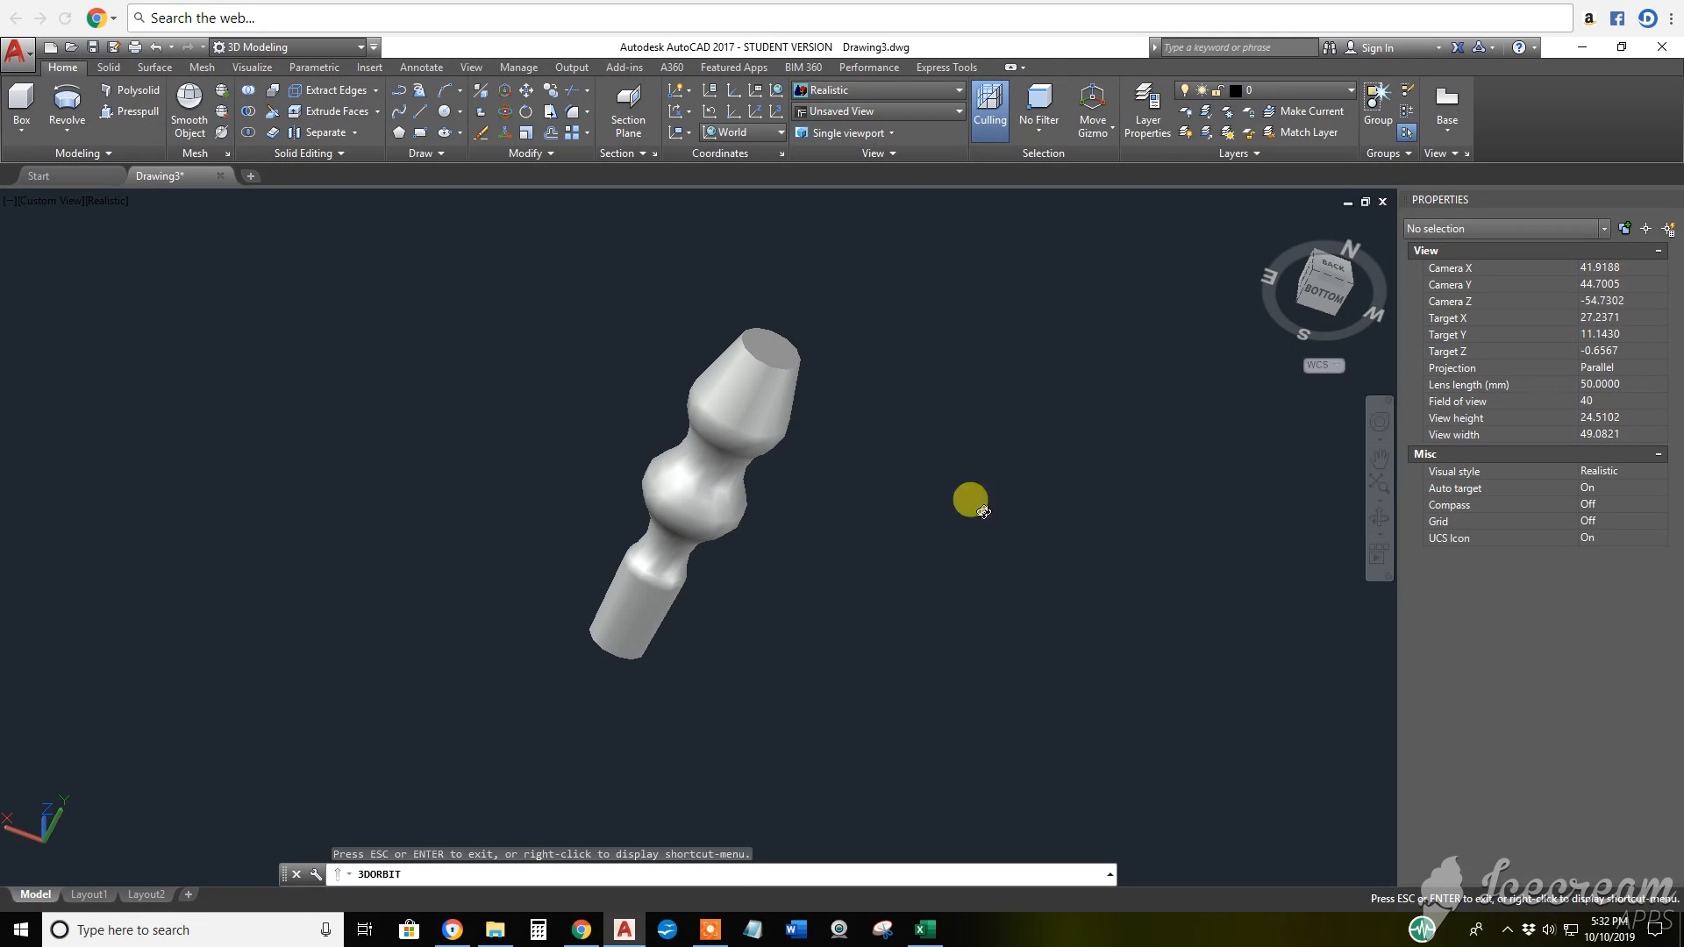
left_click(709, 931)
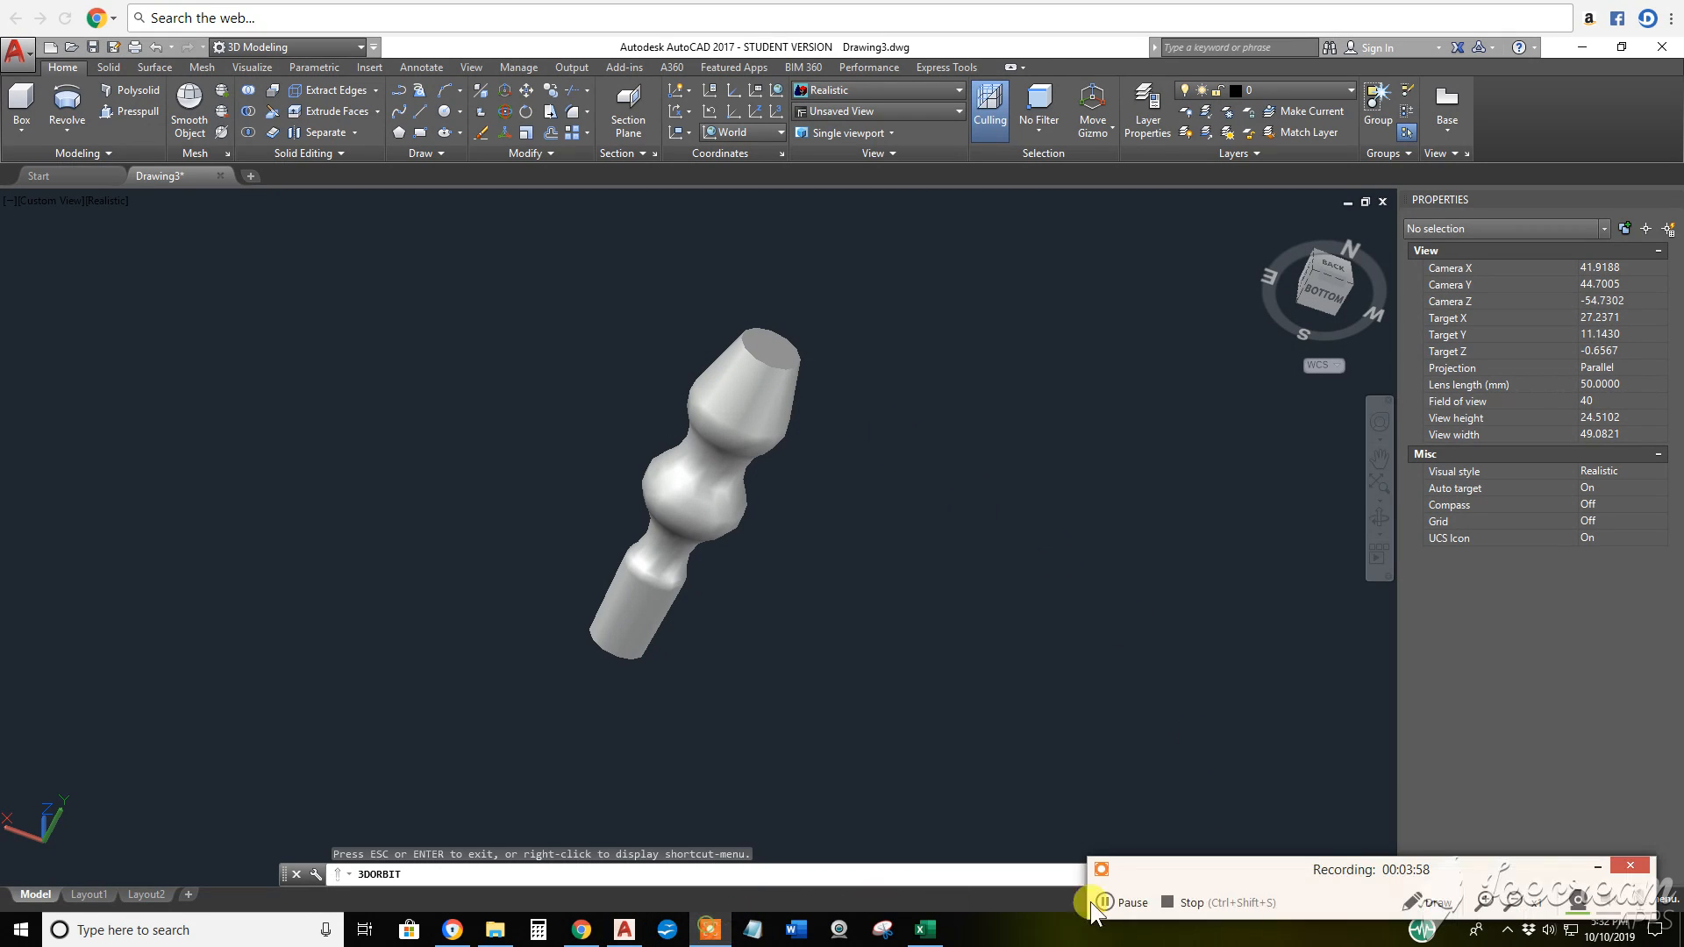